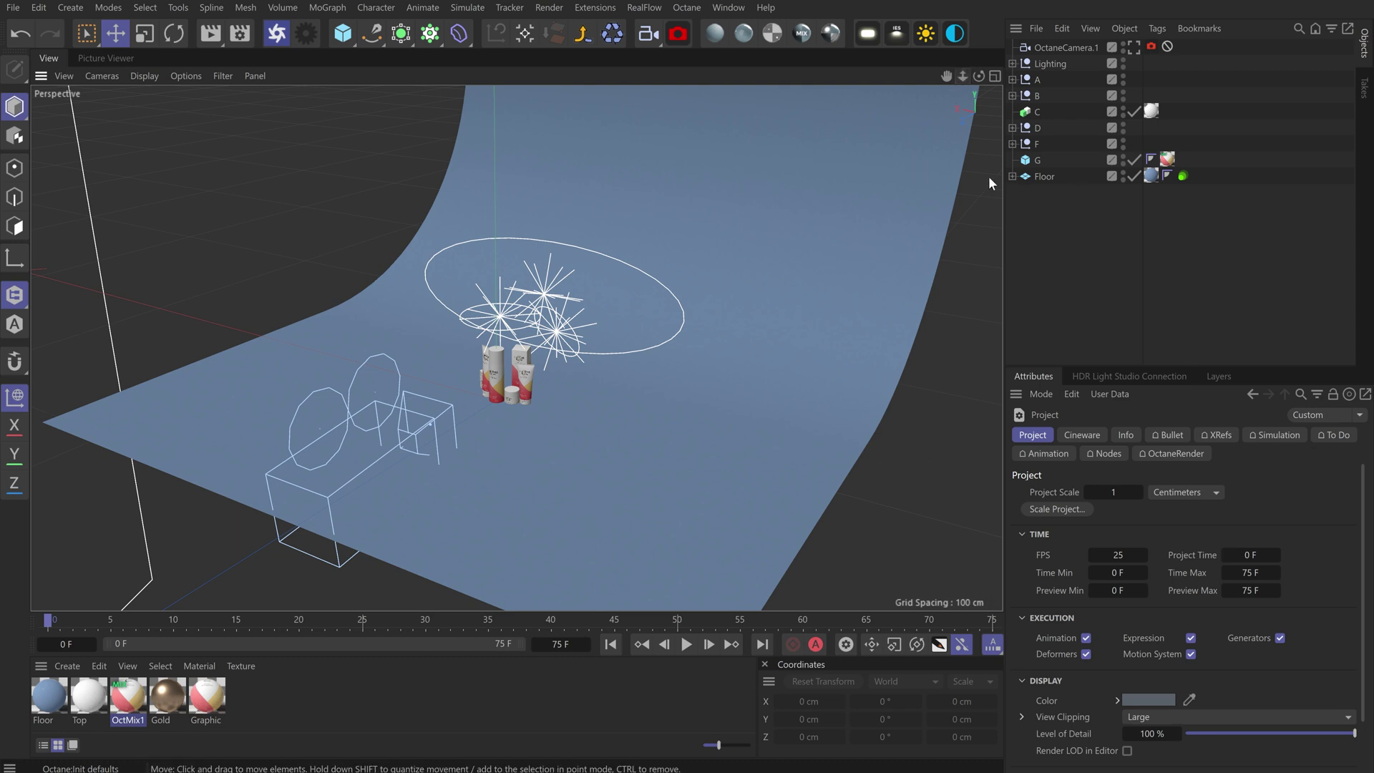
# Expand Floor, toggle its Bend deformer off and back on, then select the Lighting group
pyautogui.click(1012, 176)
pyautogui.click(1133, 189)
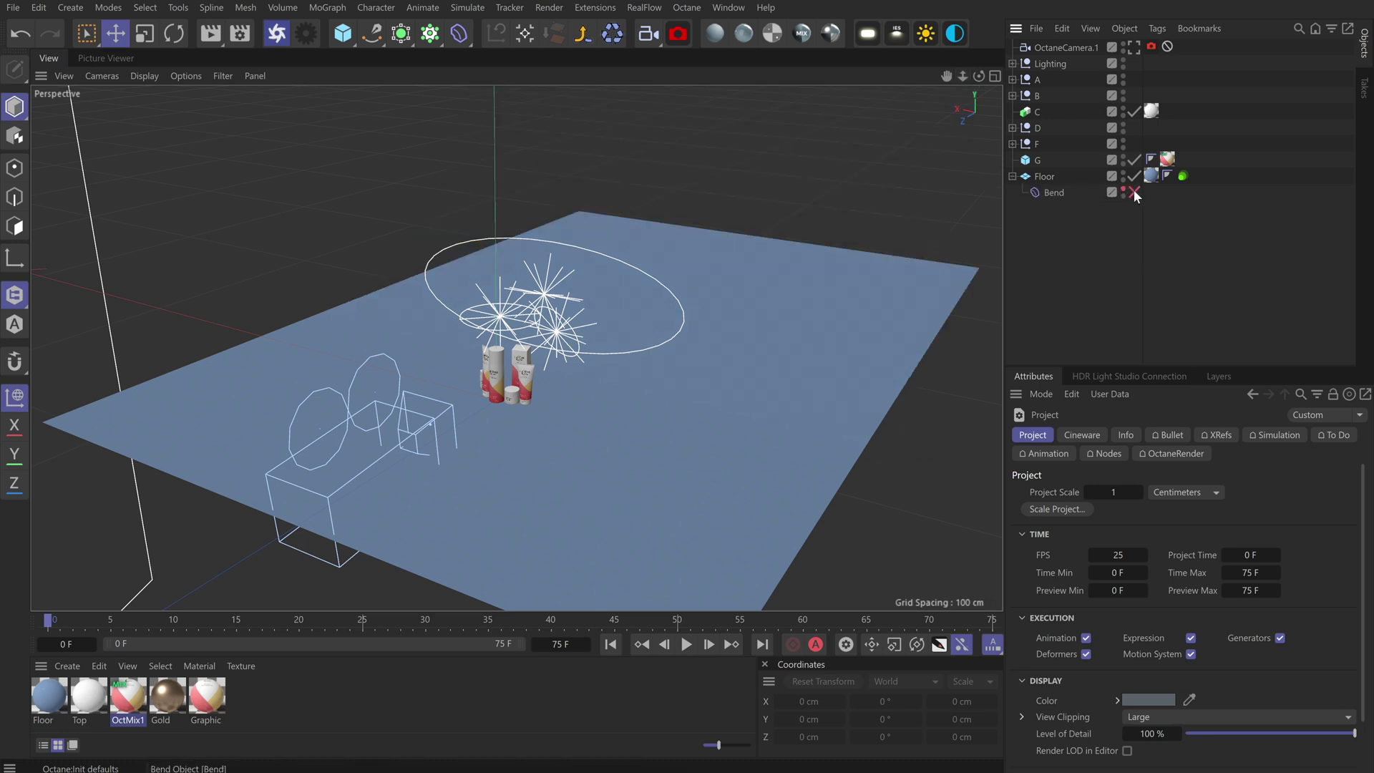
pyautogui.click(1133, 189)
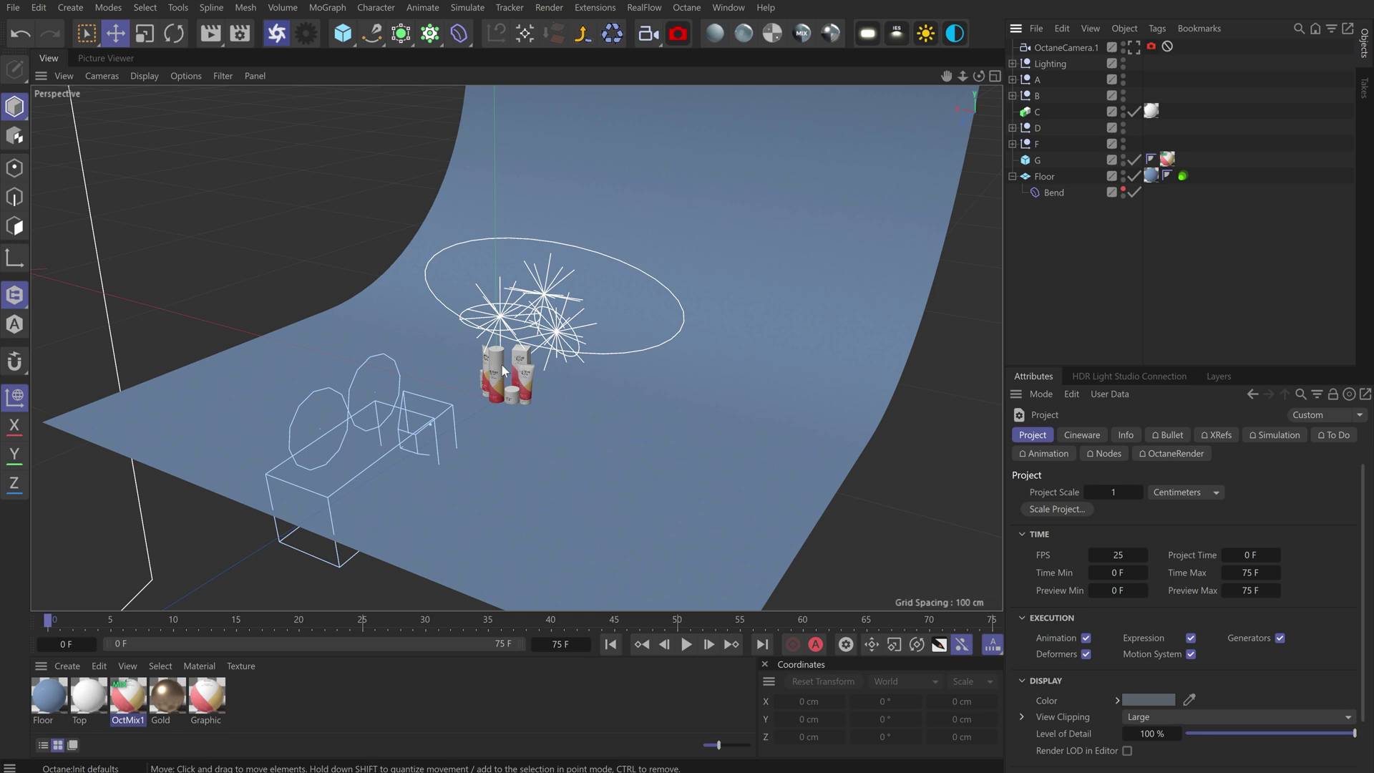
pyautogui.click(547, 296)
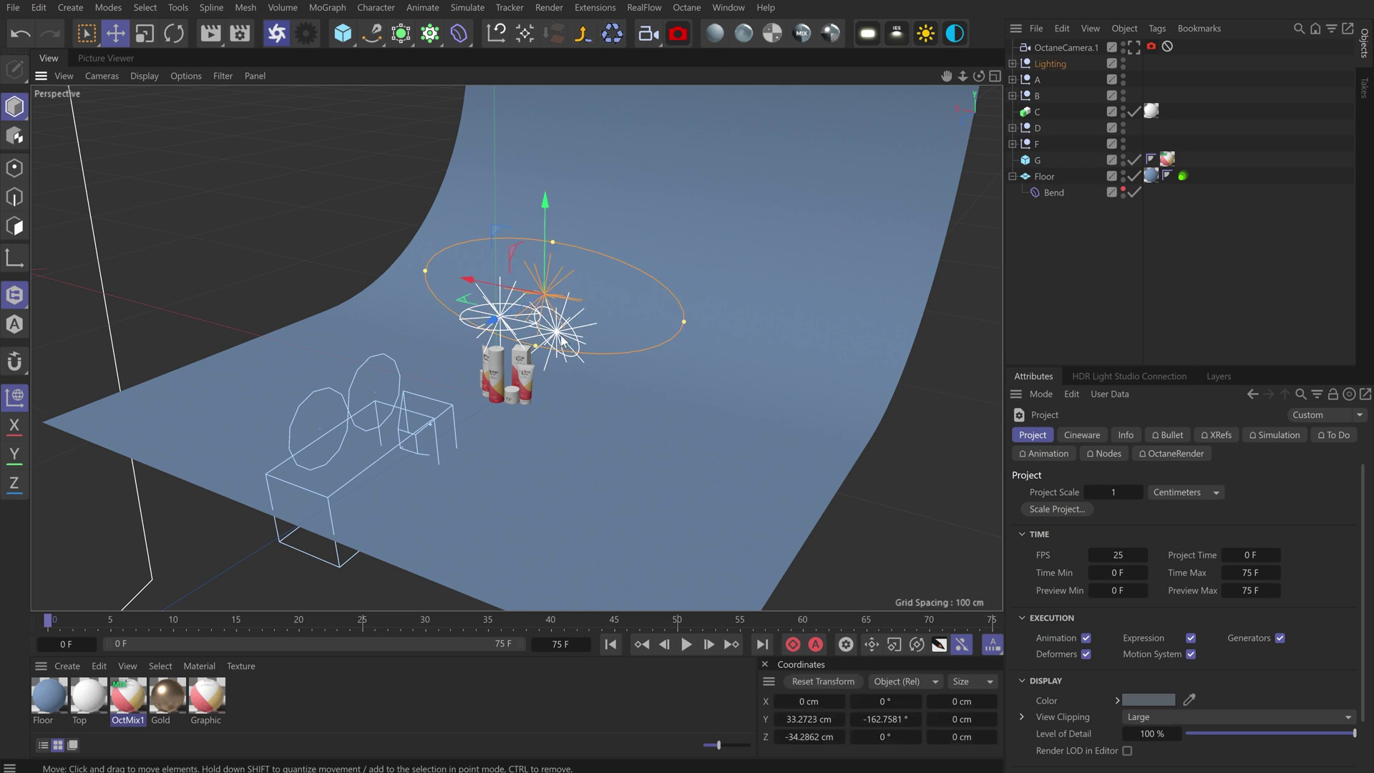
# Zoom out to see the backdrop and lights, then view the scene through OctaneCamera.1
pyautogui.moveTo(962, 76); pyautogui.dragTo(418, 244)
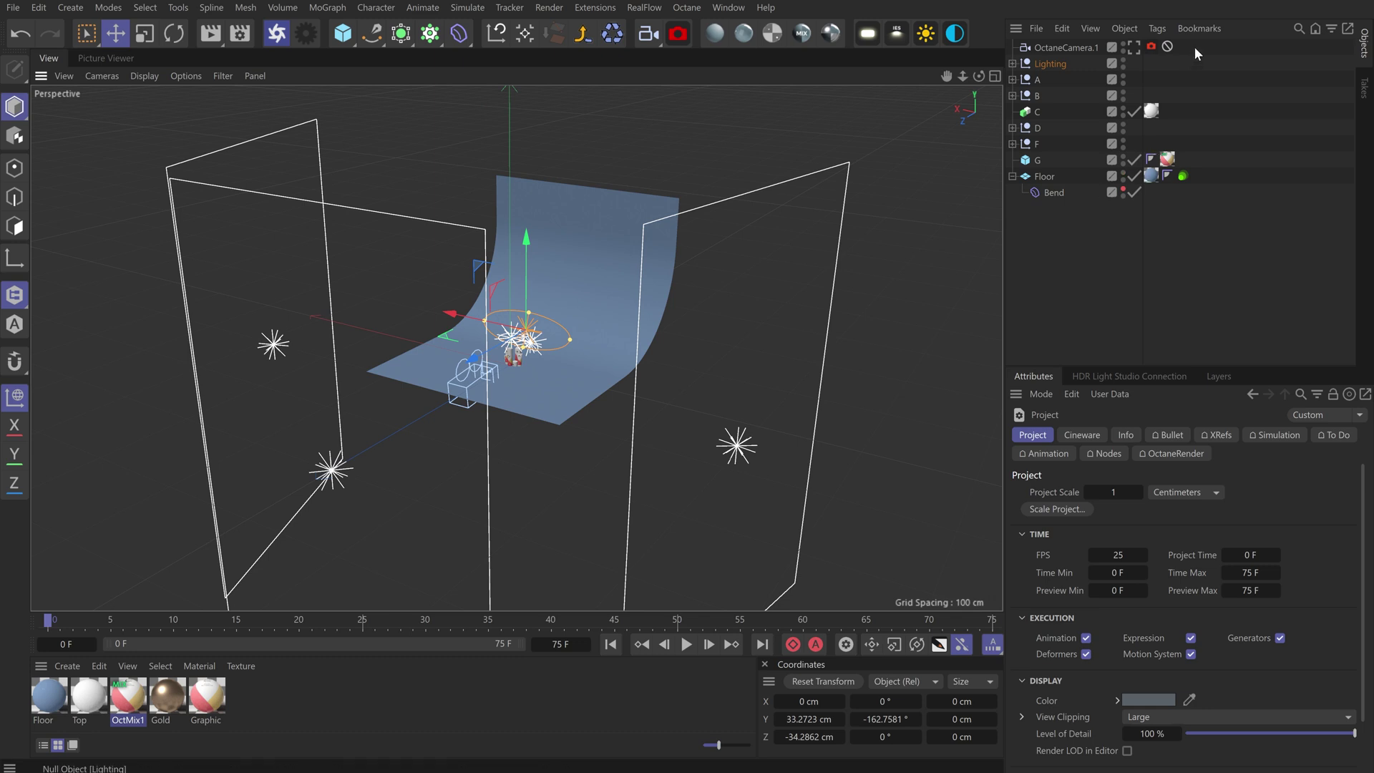
pyautogui.click(1134, 47)
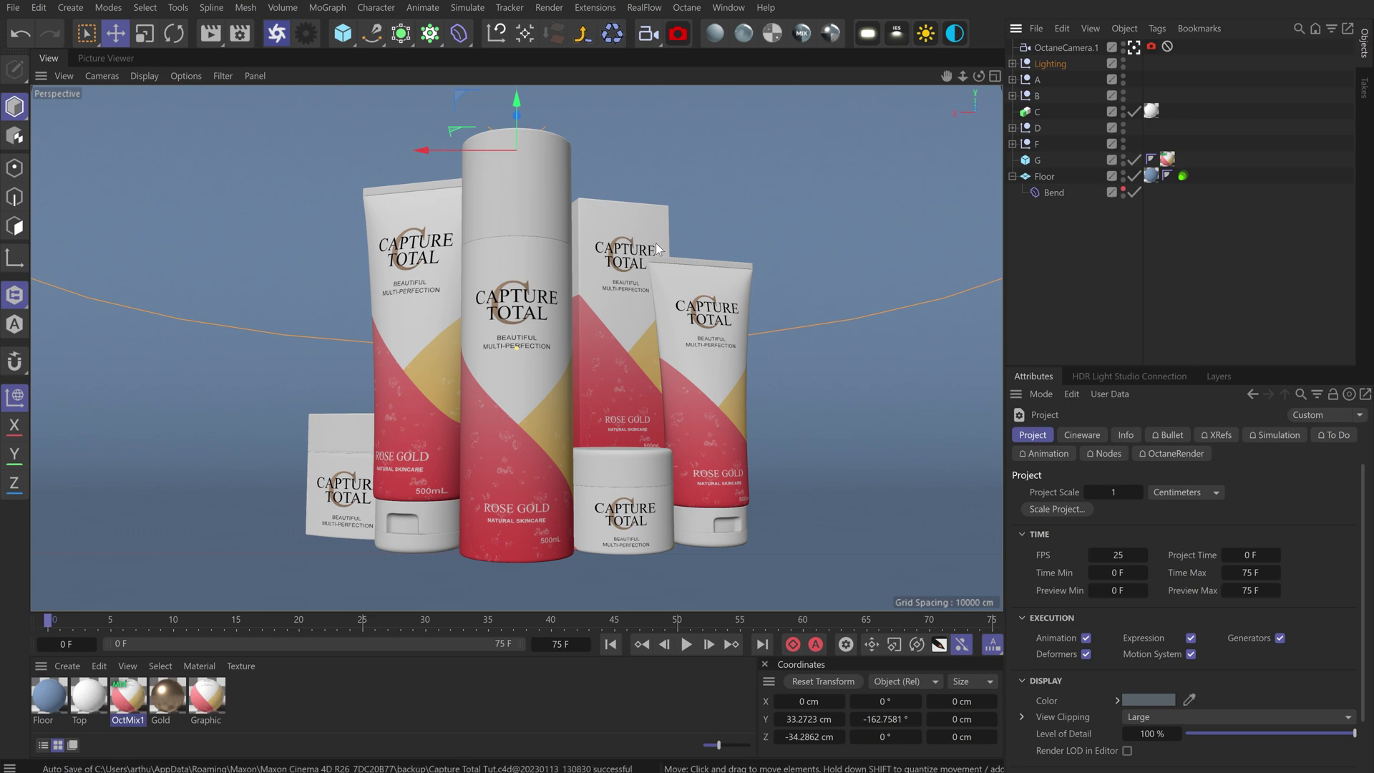
# Exit OctaneCamera.1, orbit and zoom around the products, and briefly re-check the camera view
pyautogui.click(1133, 46)
pyautogui.moveTo(978, 75); pyautogui.dragTo(803, 196)
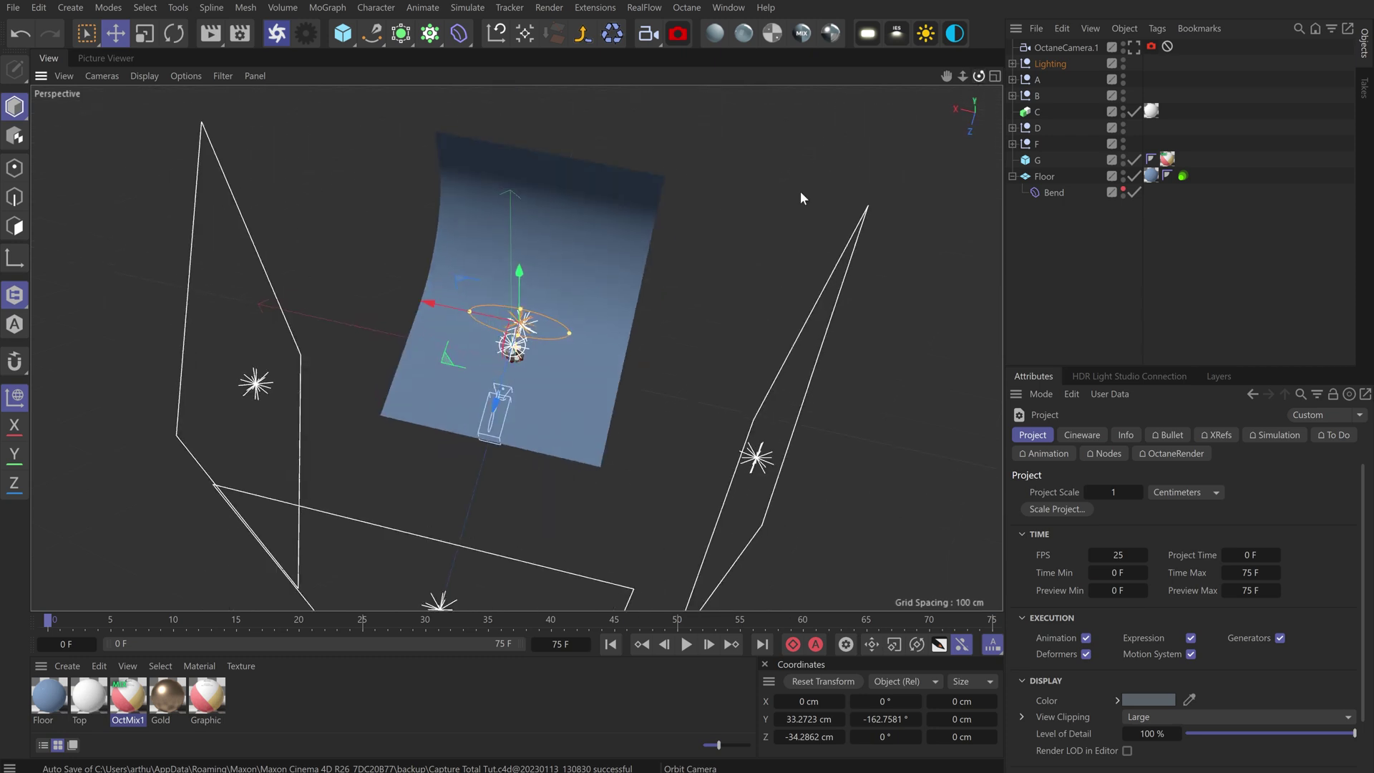
pyautogui.scroll(10, 514, 345)
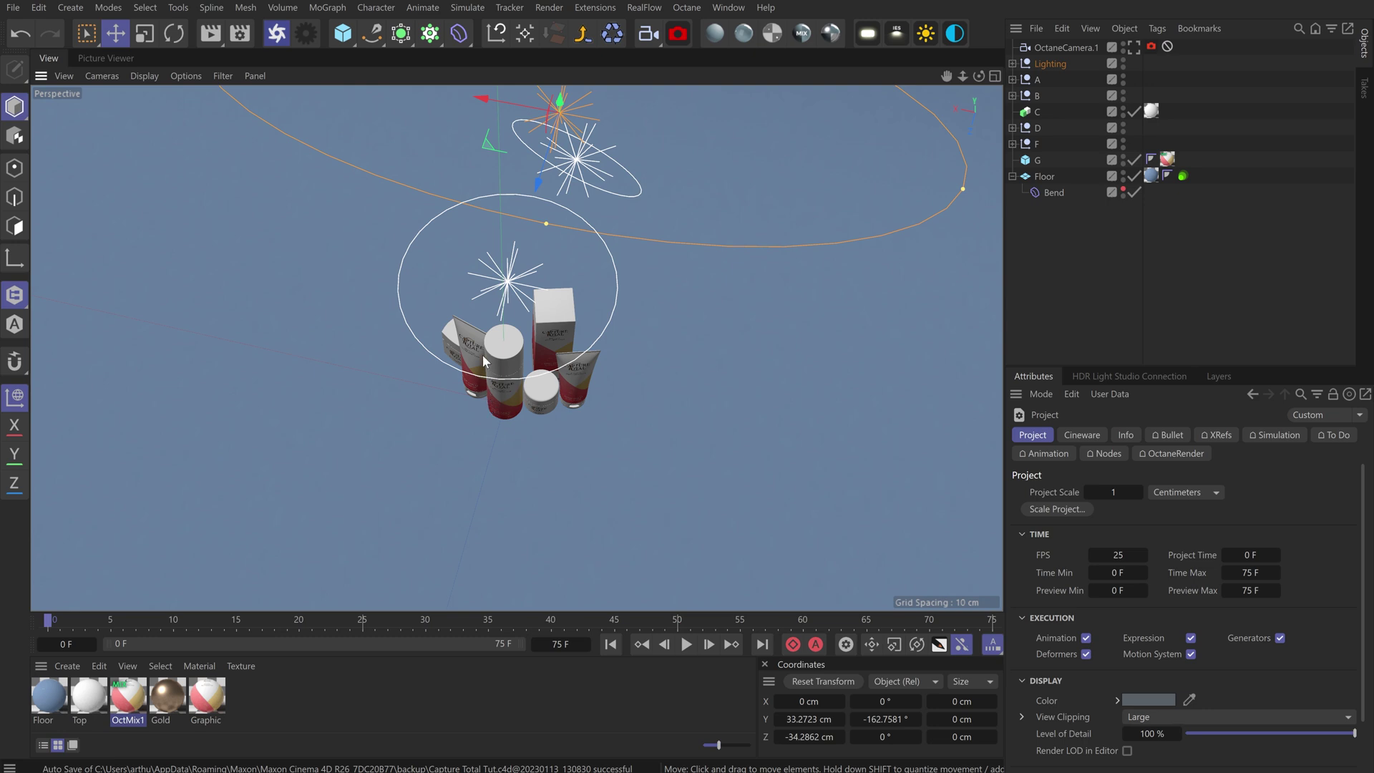
pyautogui.moveTo(979, 76); pyautogui.dragTo(707, 272)
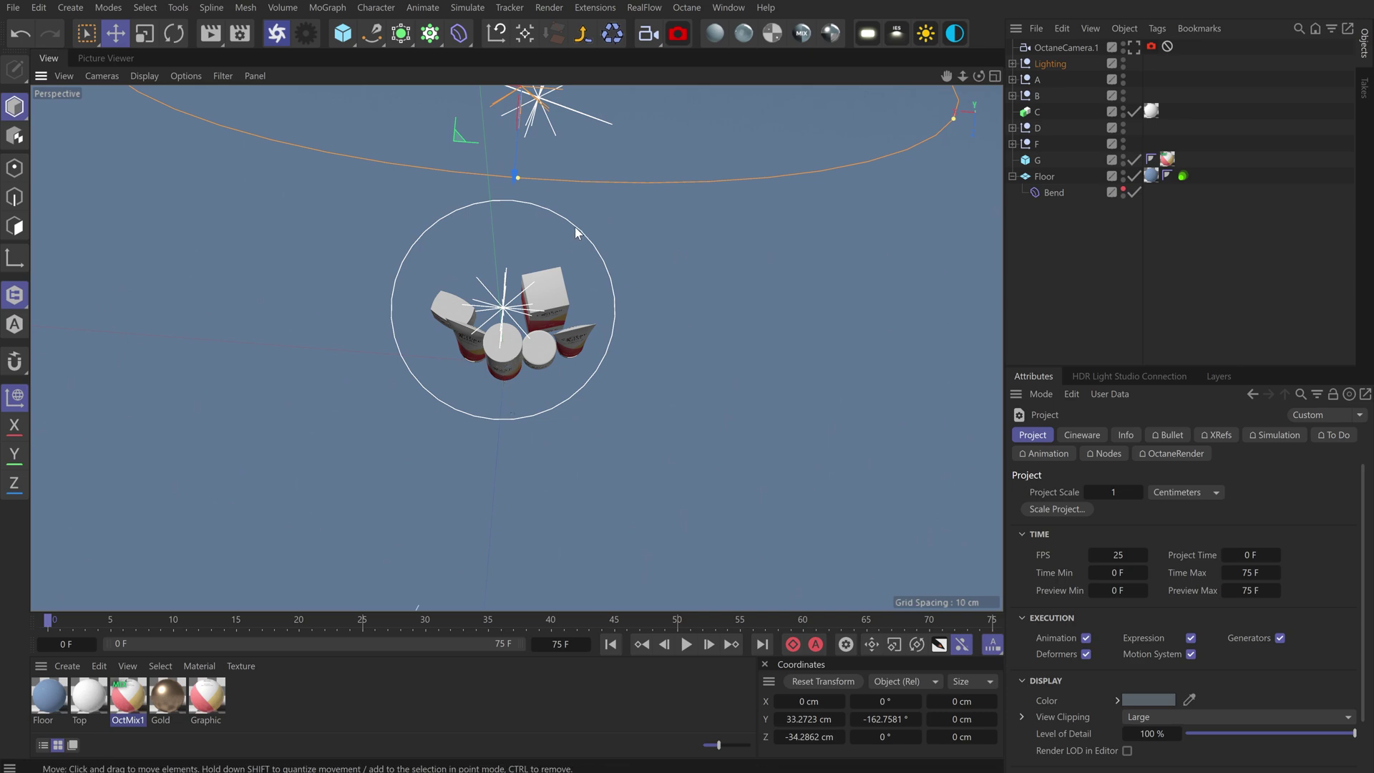
pyautogui.click(1134, 47)
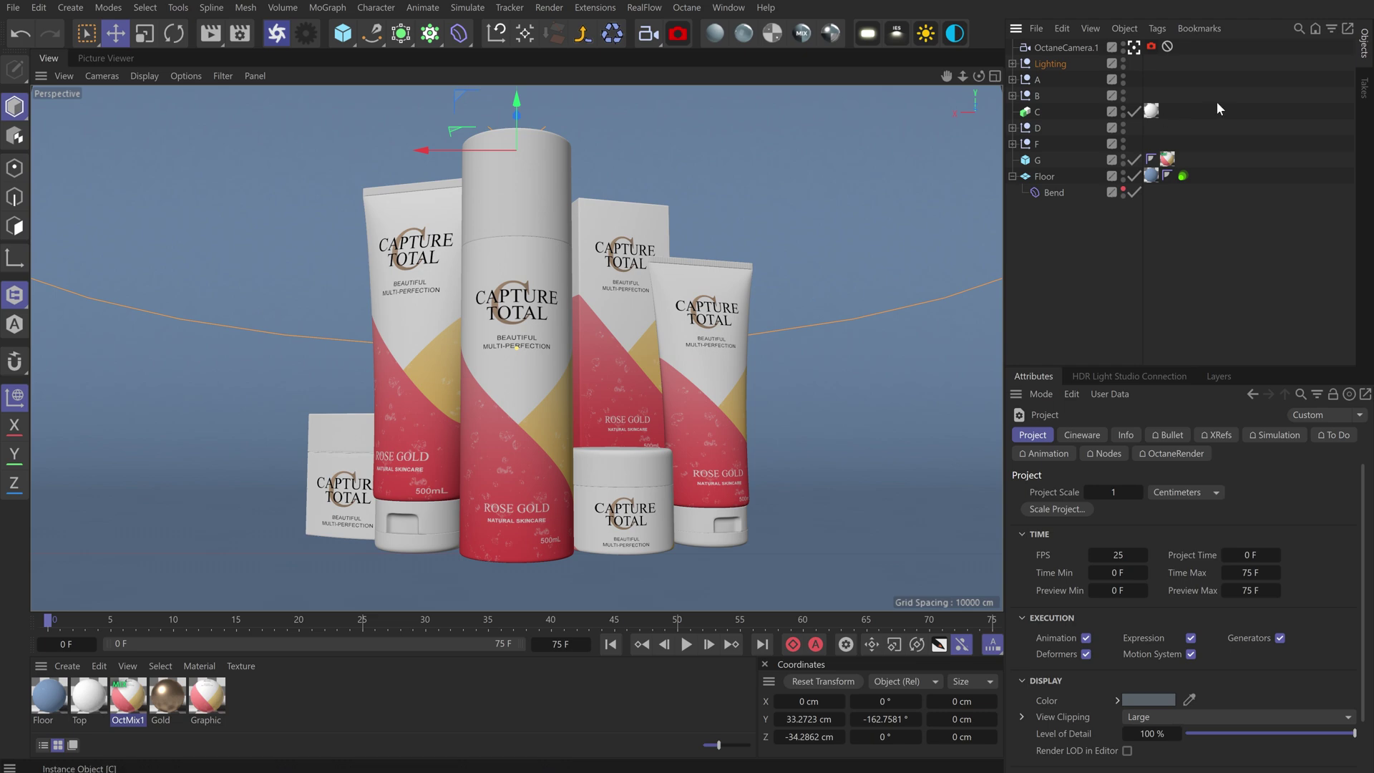
pyautogui.click(1133, 46)
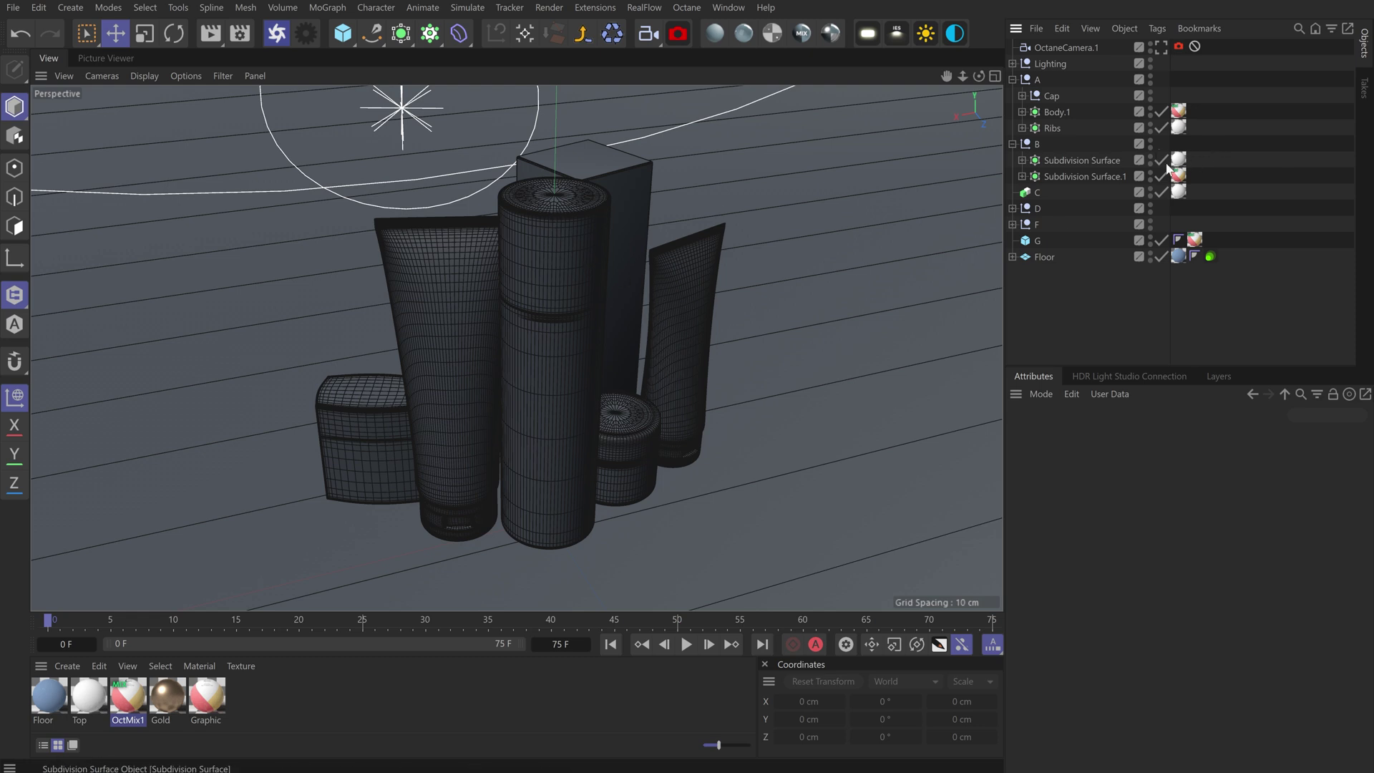
# Toggle Subdivision Surface on and back off, and pan down to the cylinders' bases
pyautogui.scroll(6, 551, 208)
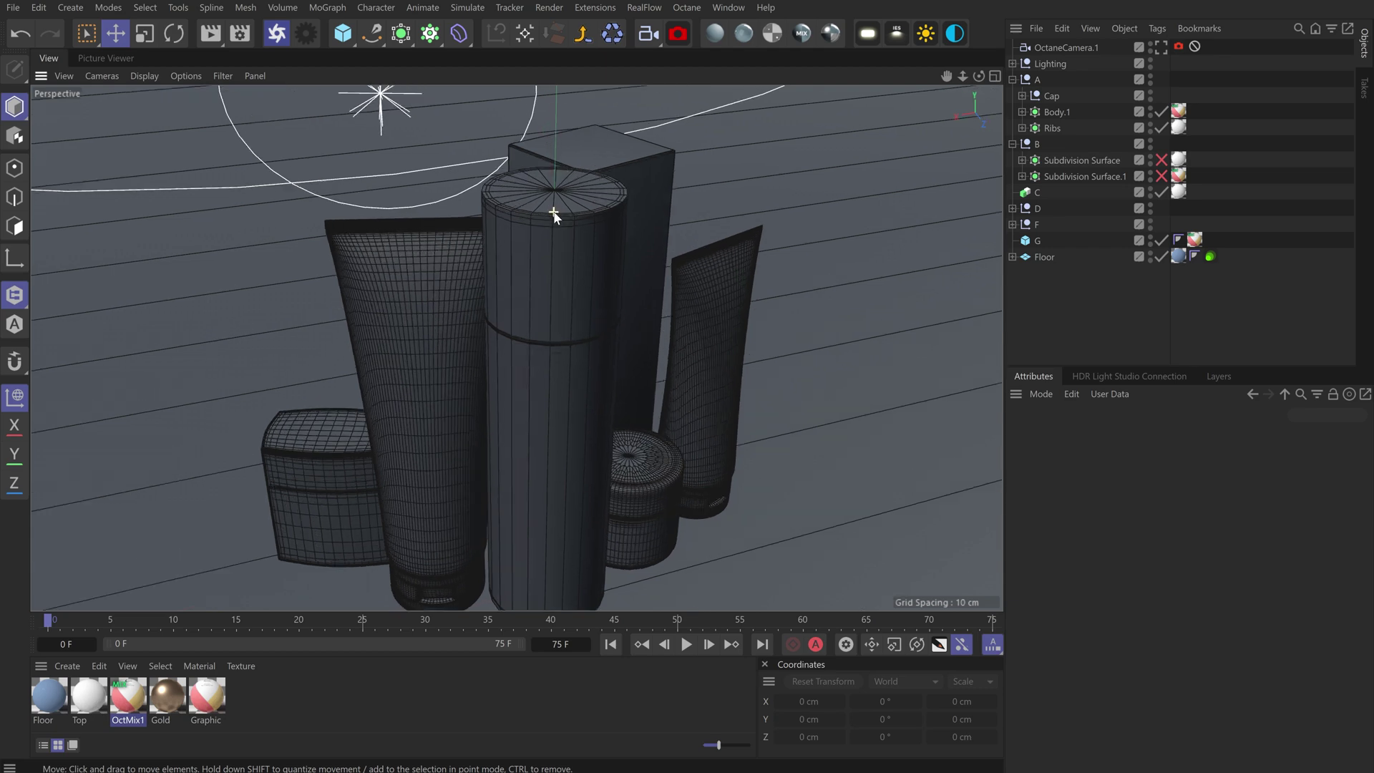
pyautogui.scroll(2, 506, 226)
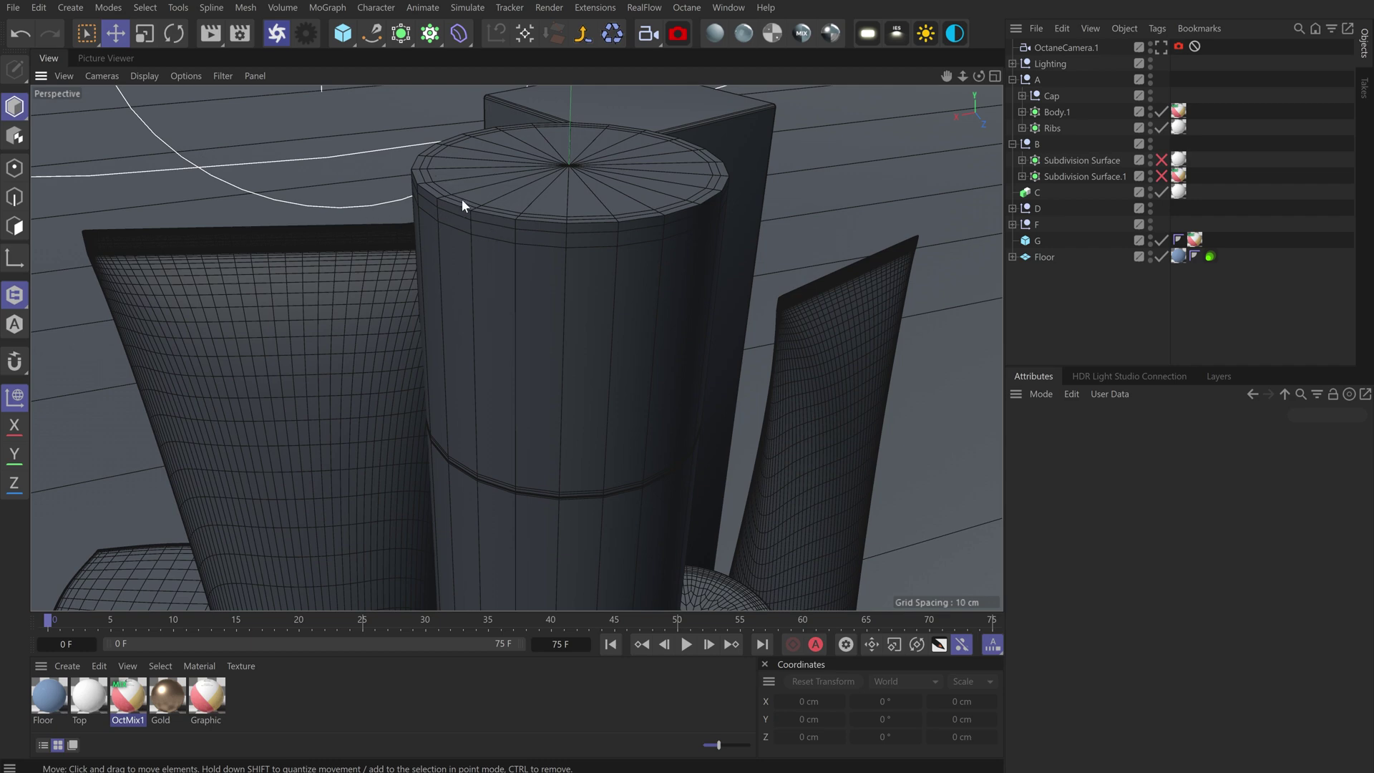
pyautogui.scroll(-1, 460, 204)
pyautogui.click(1160, 160)
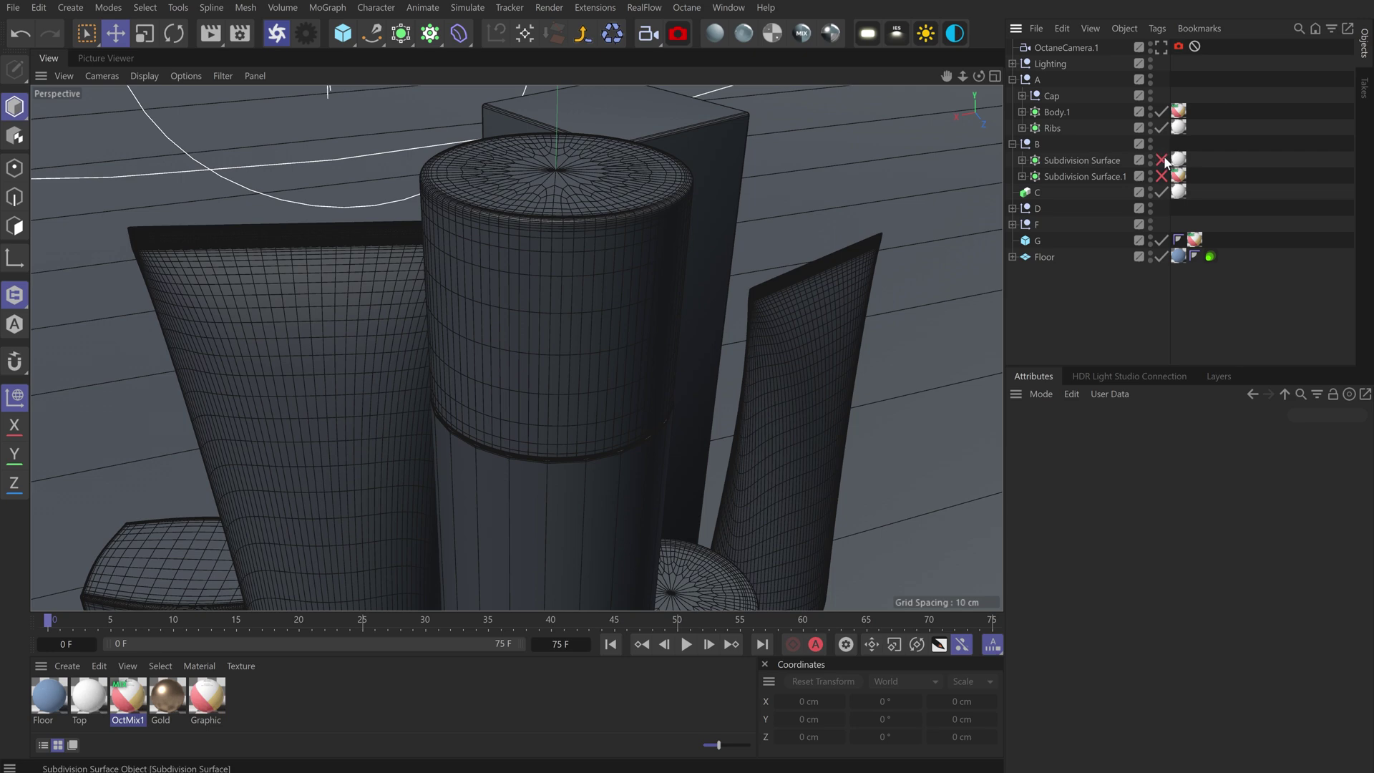
pyautogui.click(1161, 160)
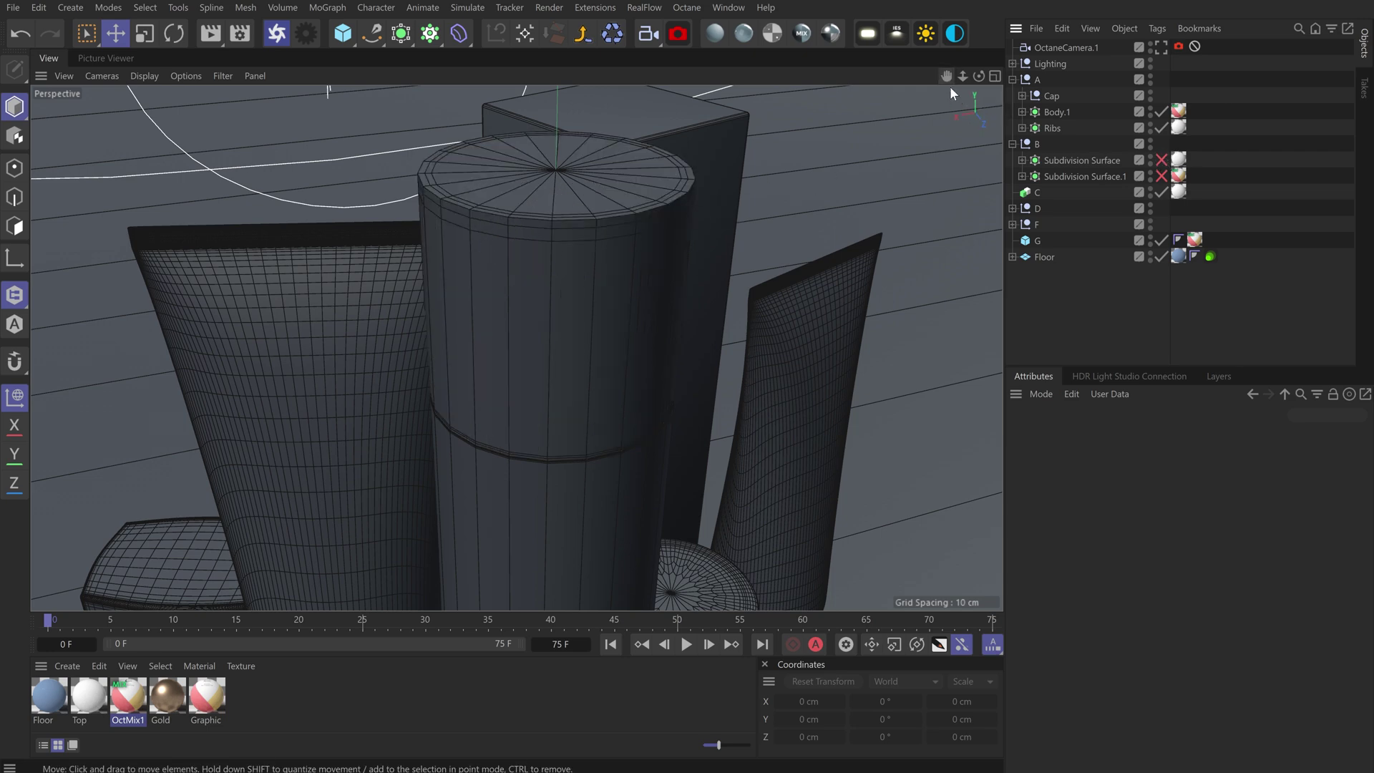
pyautogui.moveTo(945, 77); pyautogui.dragTo(941, 11)
pyautogui.moveTo(516, 348); pyautogui.dragTo(515, 344)
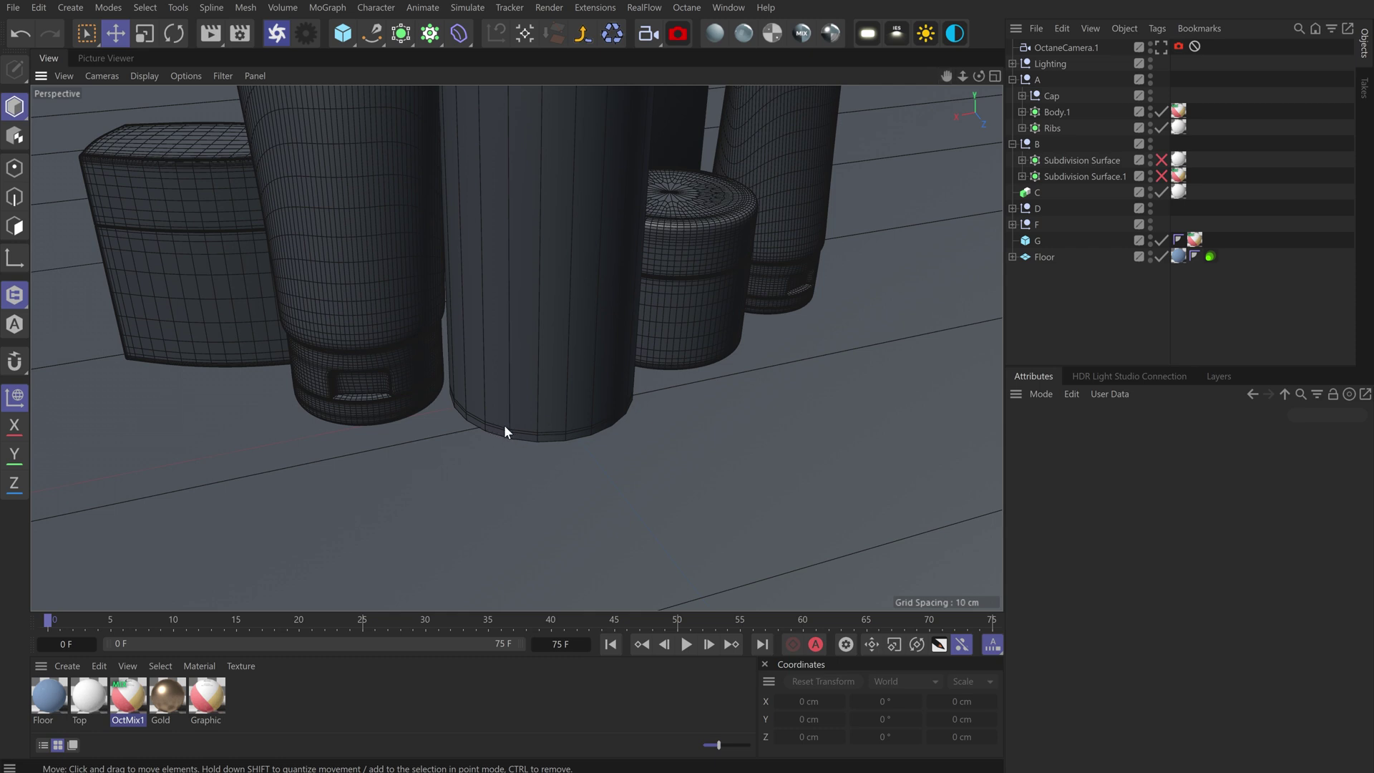
# Enable Subdivision Surface.1 smoothing and select the tube Body.1
pyautogui.click(1161, 176)
pyautogui.scroll(-2, 469, 454)
pyautogui.scroll(-2, 470, 452)
pyautogui.moveTo(962, 76); pyautogui.dragTo(501, 144)
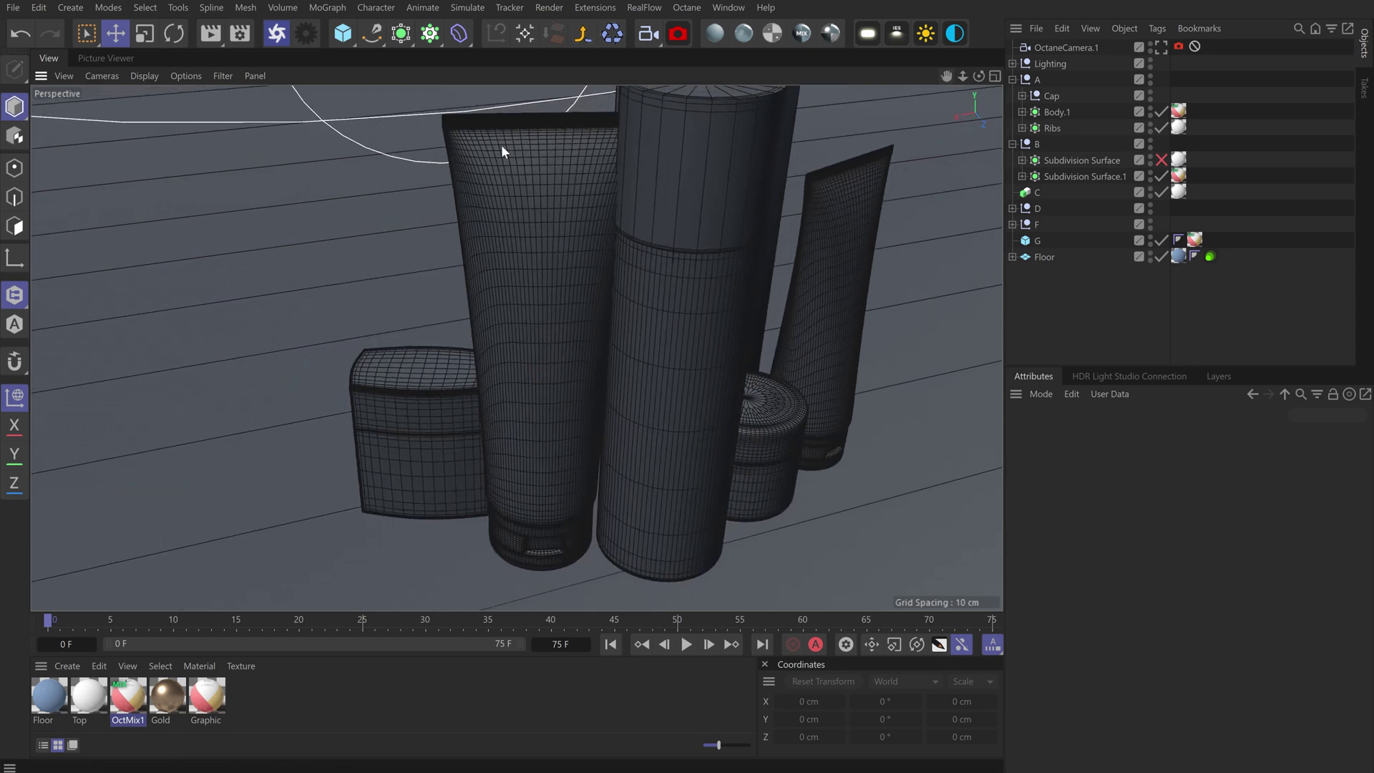
pyautogui.click(488, 187)
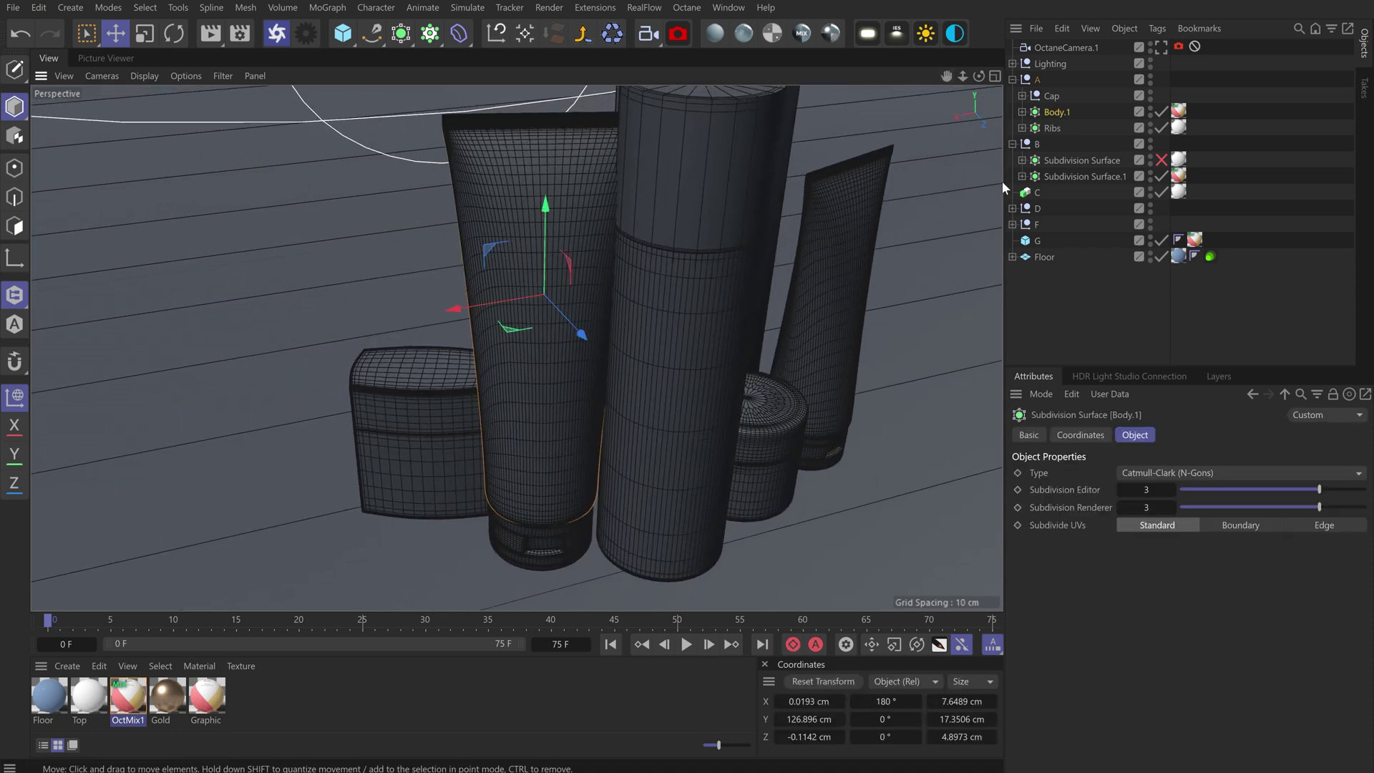
# Turn off Body.1's subdivision and select Symmetry.1 in Edge mode with shaded-plus-lines display
pyautogui.click(1200, 104)
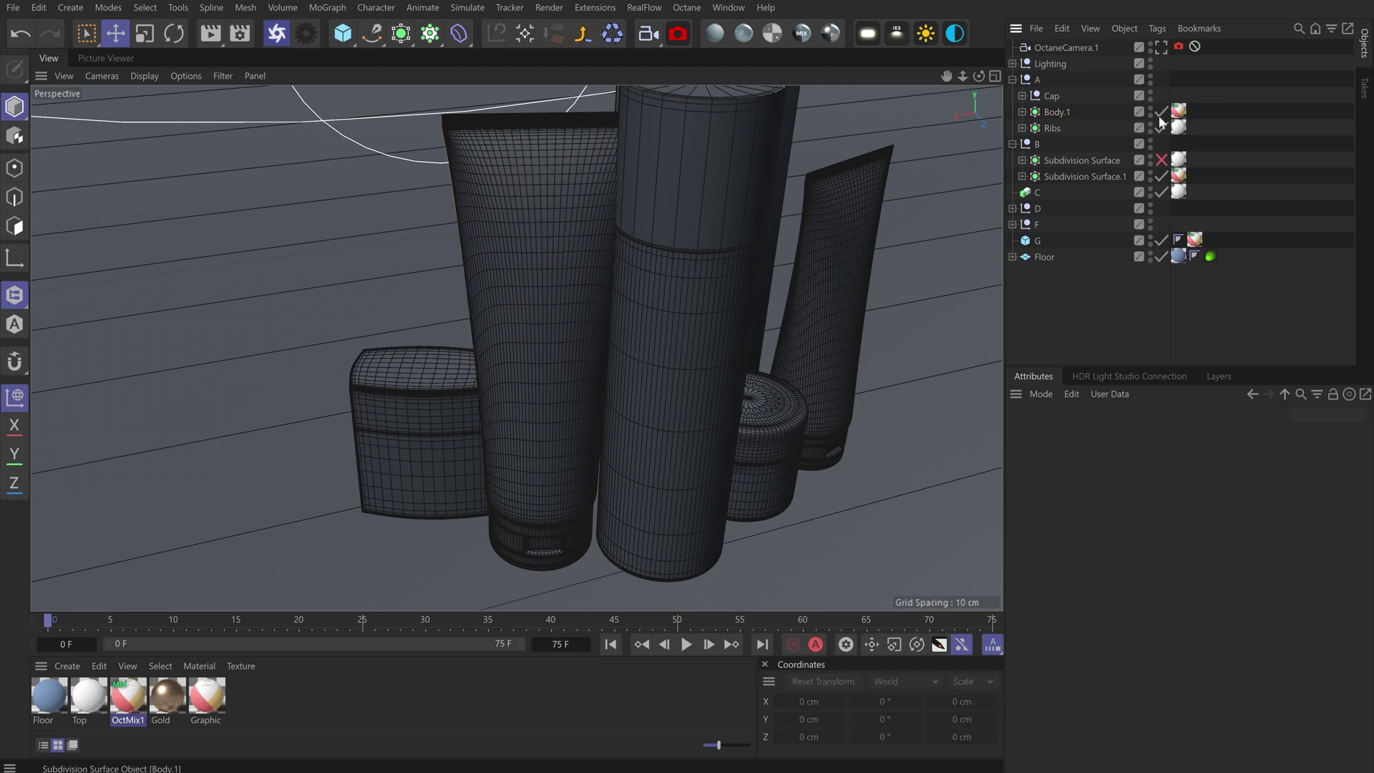
pyautogui.click(1158, 115)
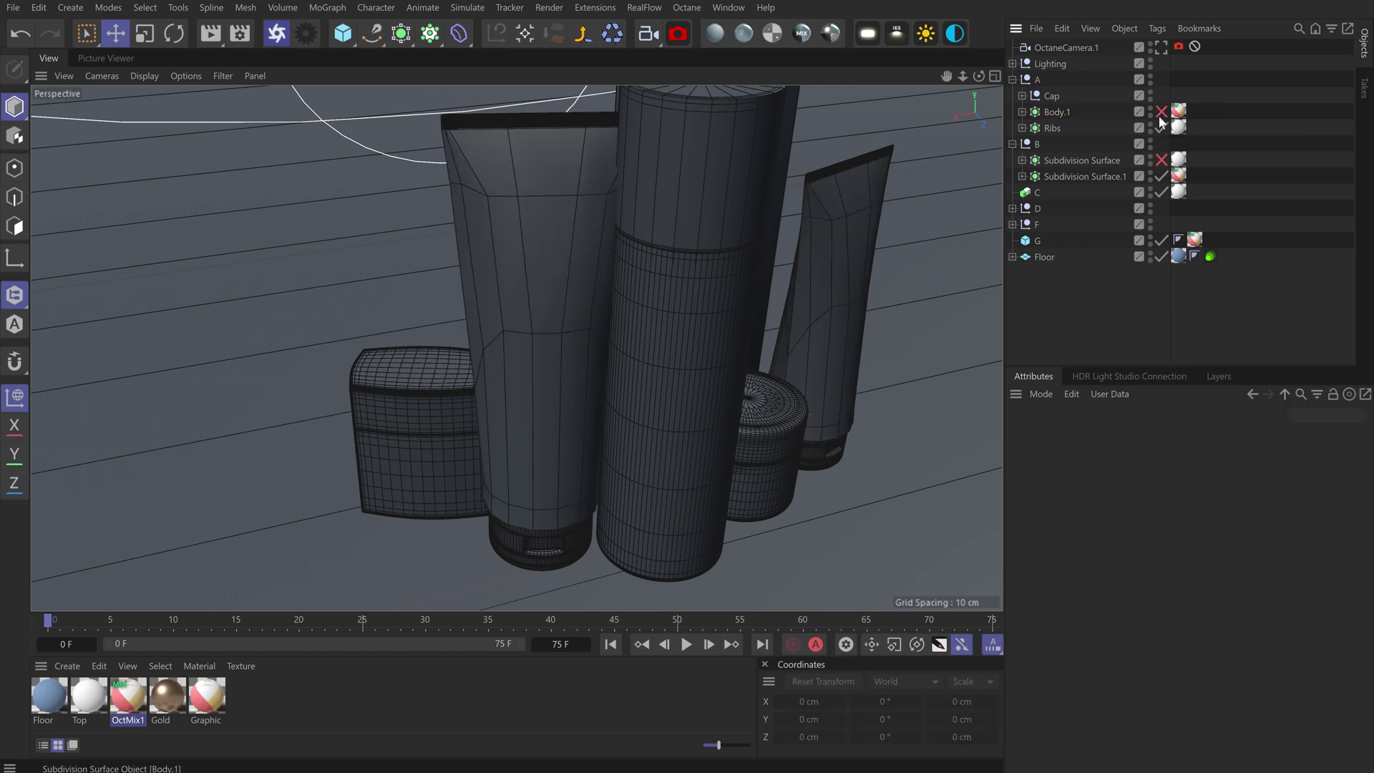
pyautogui.click(538, 275)
pyautogui.moveTo(966, 75); pyautogui.dragTo(2, 183)
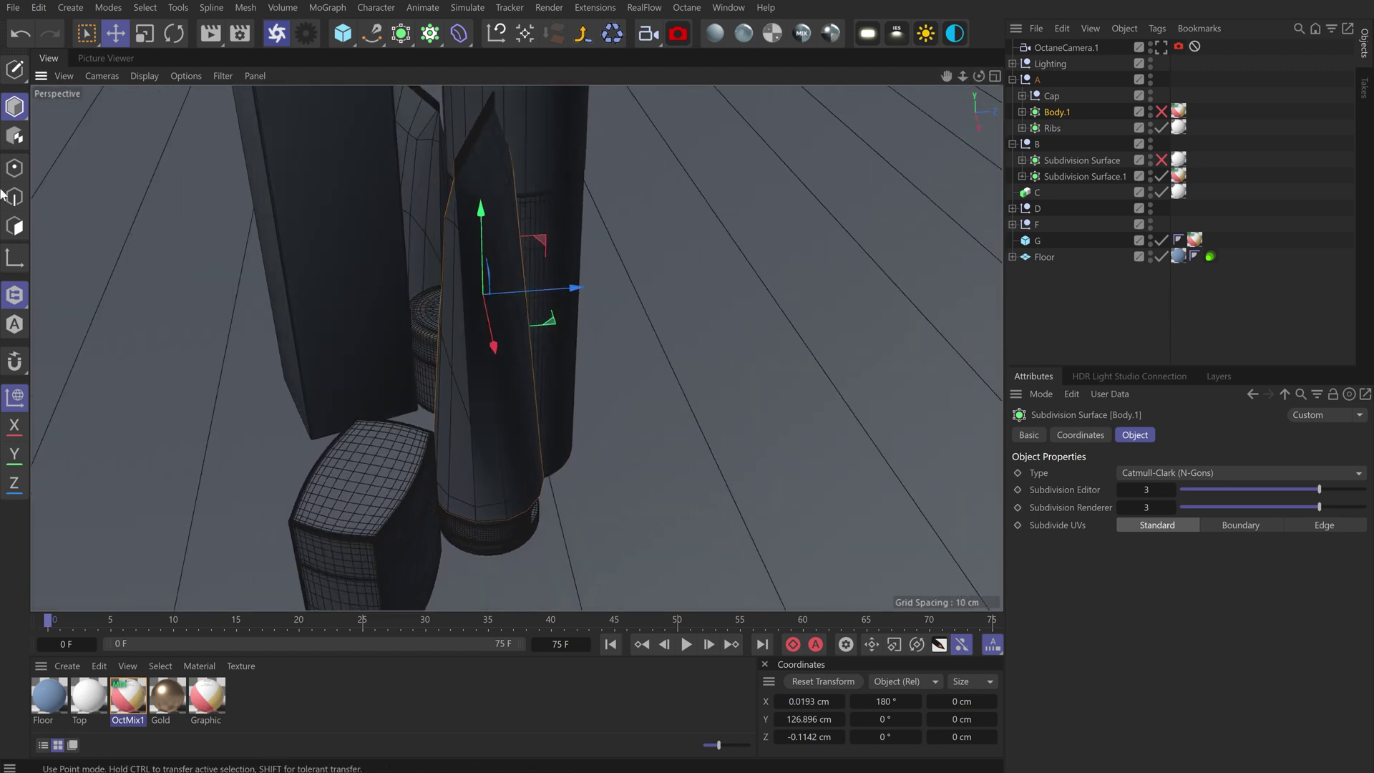
pyautogui.click(14, 197)
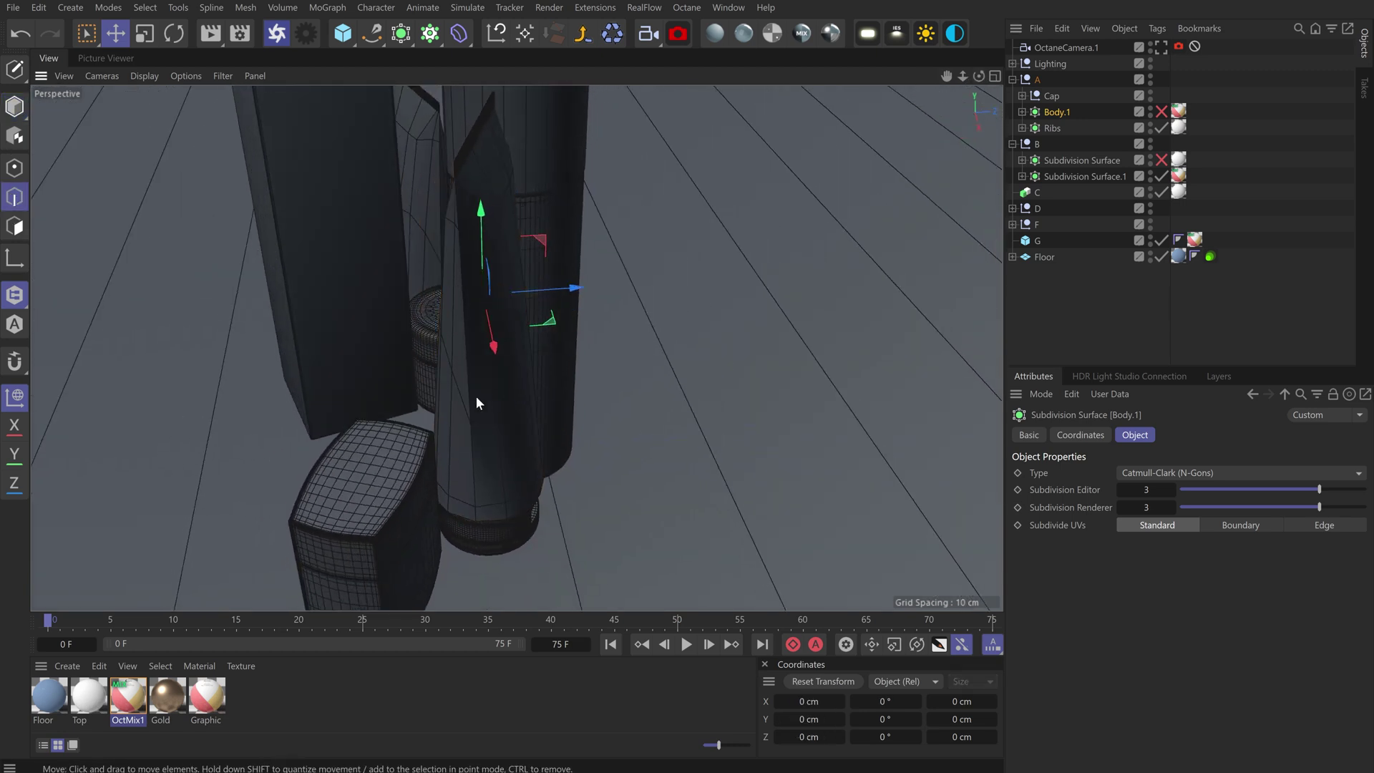
pyautogui.click(497, 229)
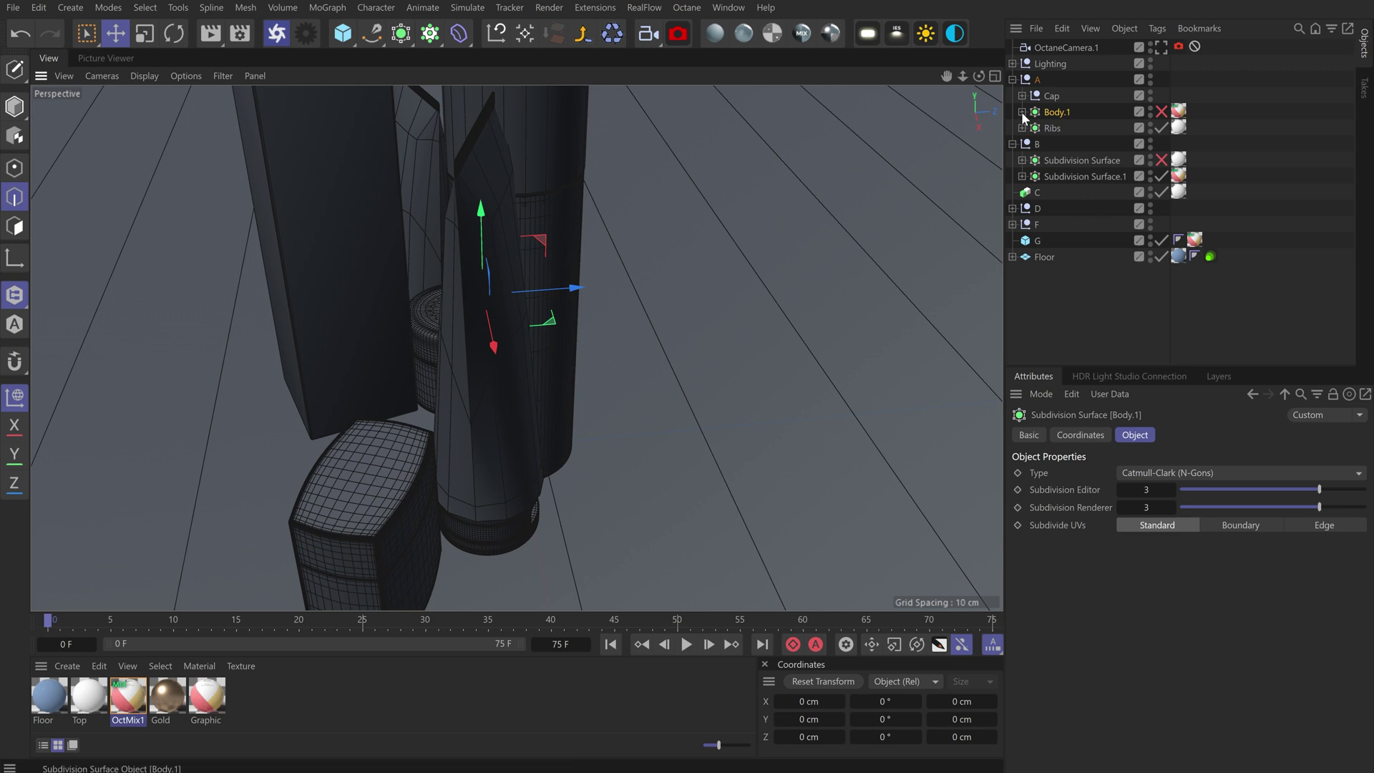
pyautogui.click(153, 76)
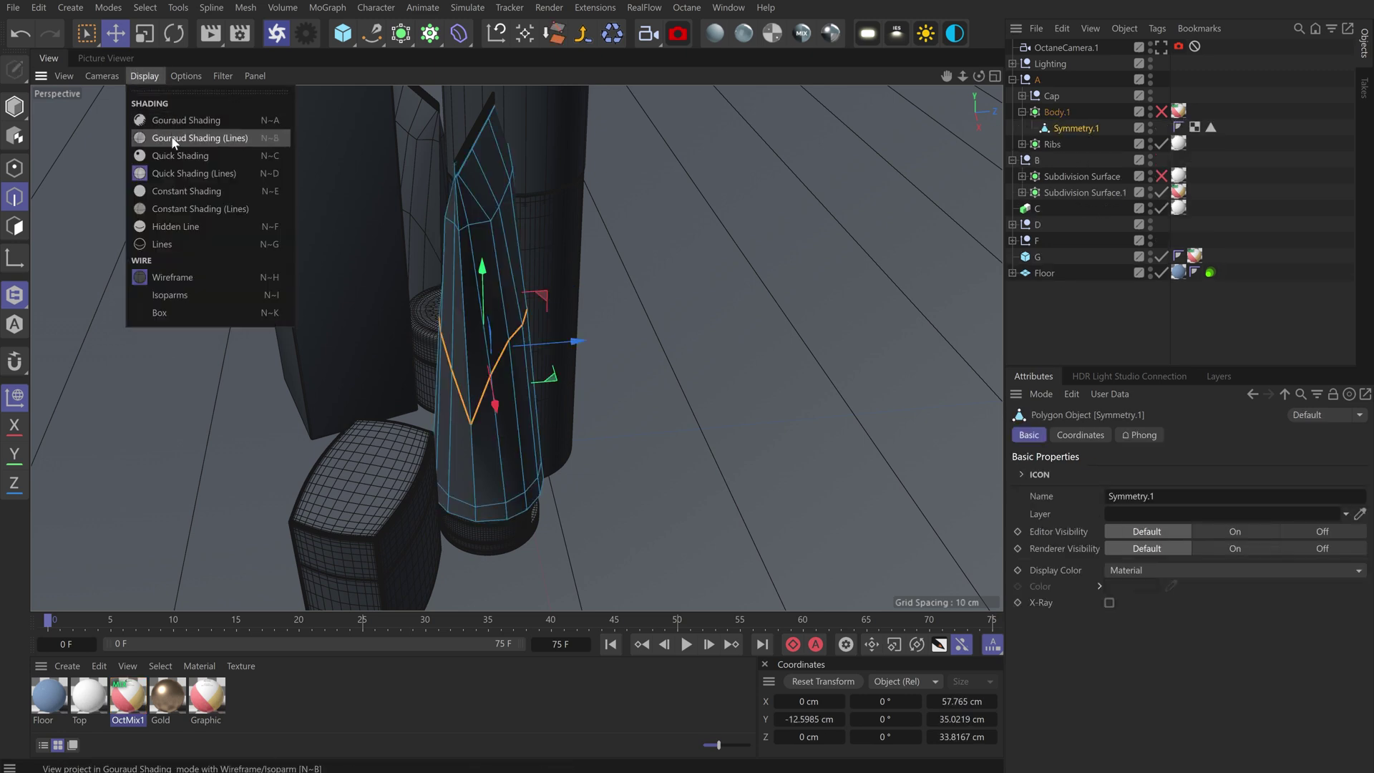
pyautogui.click(172, 176)
# Try scaling and flattening an edge loop with the Scale tool, then undo it
pyautogui.click(150, 34)
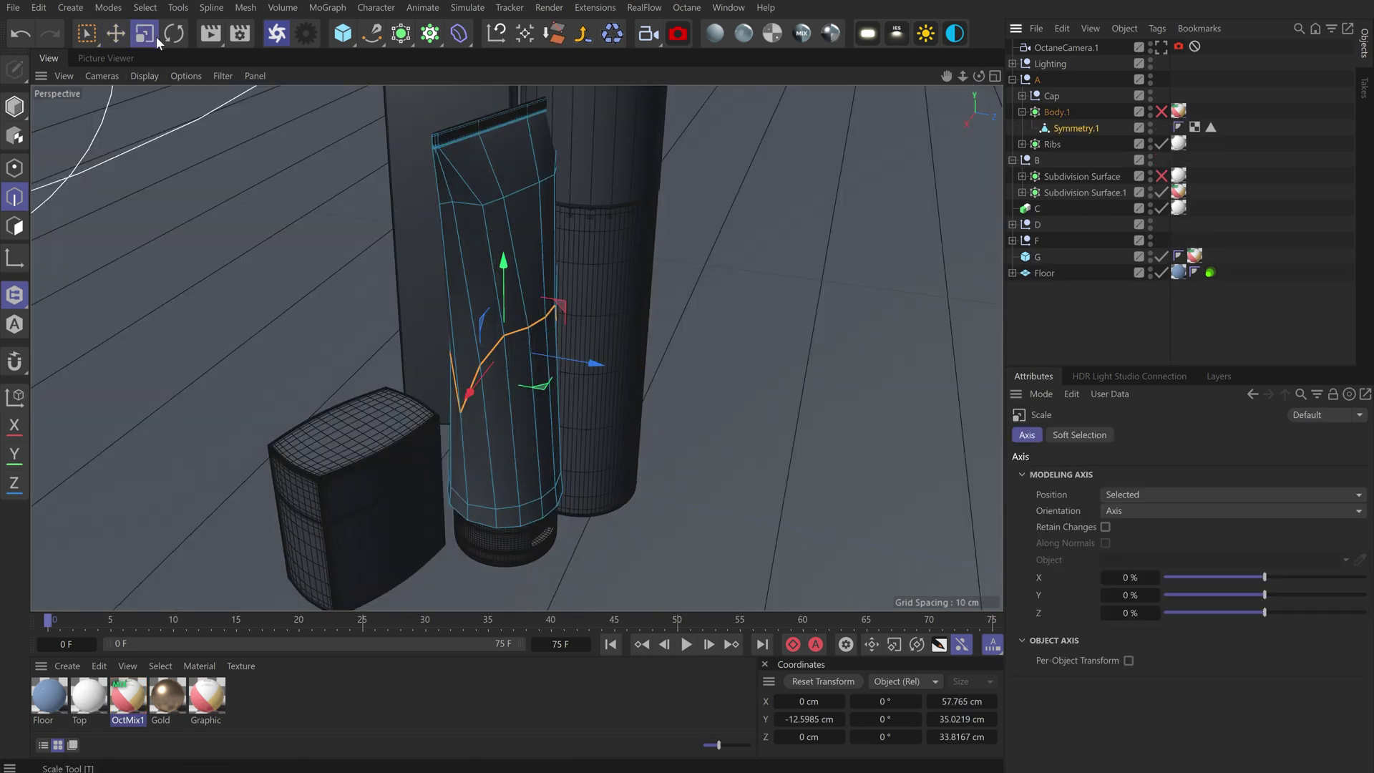
pyautogui.moveTo(429, 319); pyautogui.dragTo(401, 301)
pyautogui.moveTo(978, 76); pyautogui.dragTo(873, 131)
pyautogui.moveTo(580, 275); pyautogui.dragTo(590, 349)
pyautogui.moveTo(980, 76); pyautogui.dragTo(927, 108)
pyautogui.keyDown('alt'); pyautogui.moveTo(516, 347); pyautogui.dragTo(556, 332); pyautogui.keyUp('alt')
pyautogui.hotkey('ctrl', 'z')
# Shrink the tube's bottom edge loop to about 20%, undo, and select a short upper edge
pyautogui.doubleClick(513, 465)
pyautogui.moveTo(444, 390); pyautogui.dragTo(505, 401)
pyautogui.hotkey('ctrl', 'z')
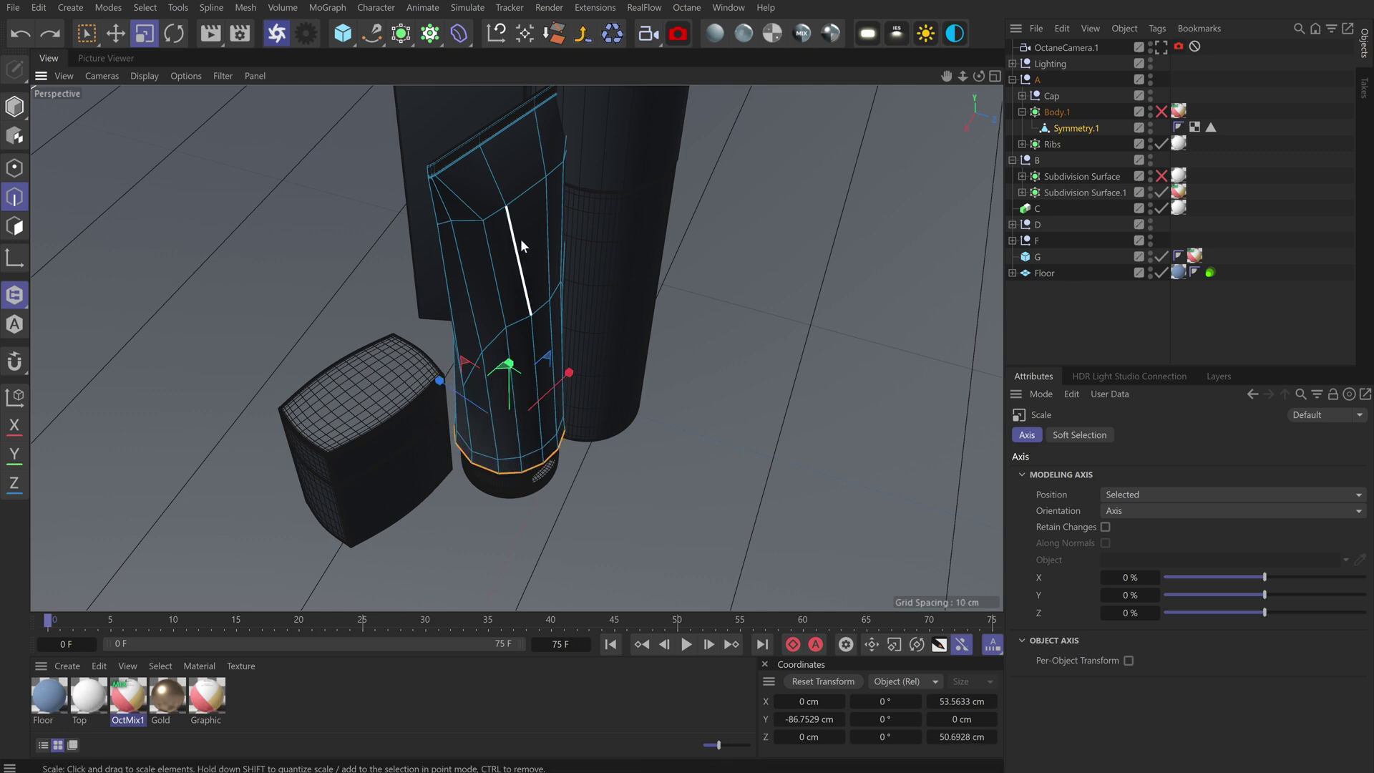
pyautogui.click(499, 216)
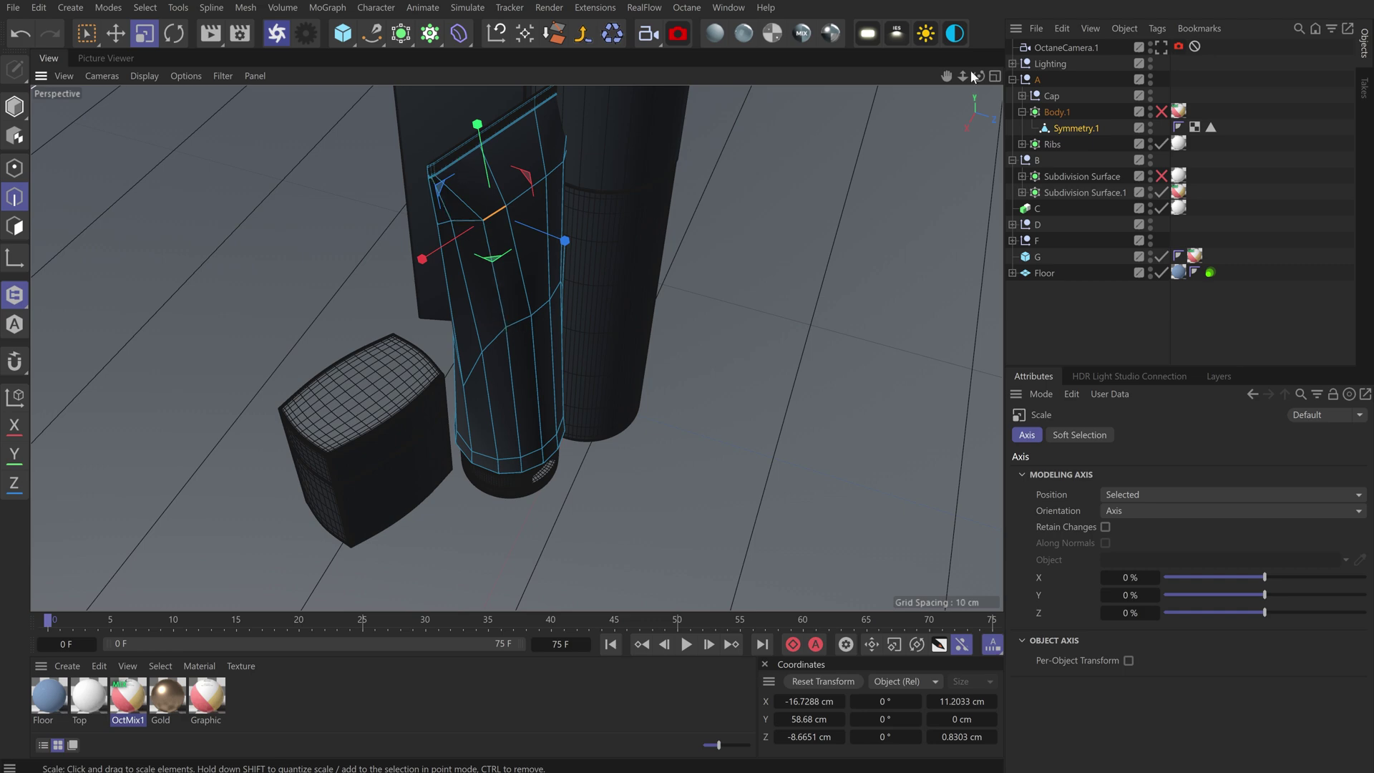
pyautogui.moveTo(979, 75); pyautogui.dragTo(681, 179)
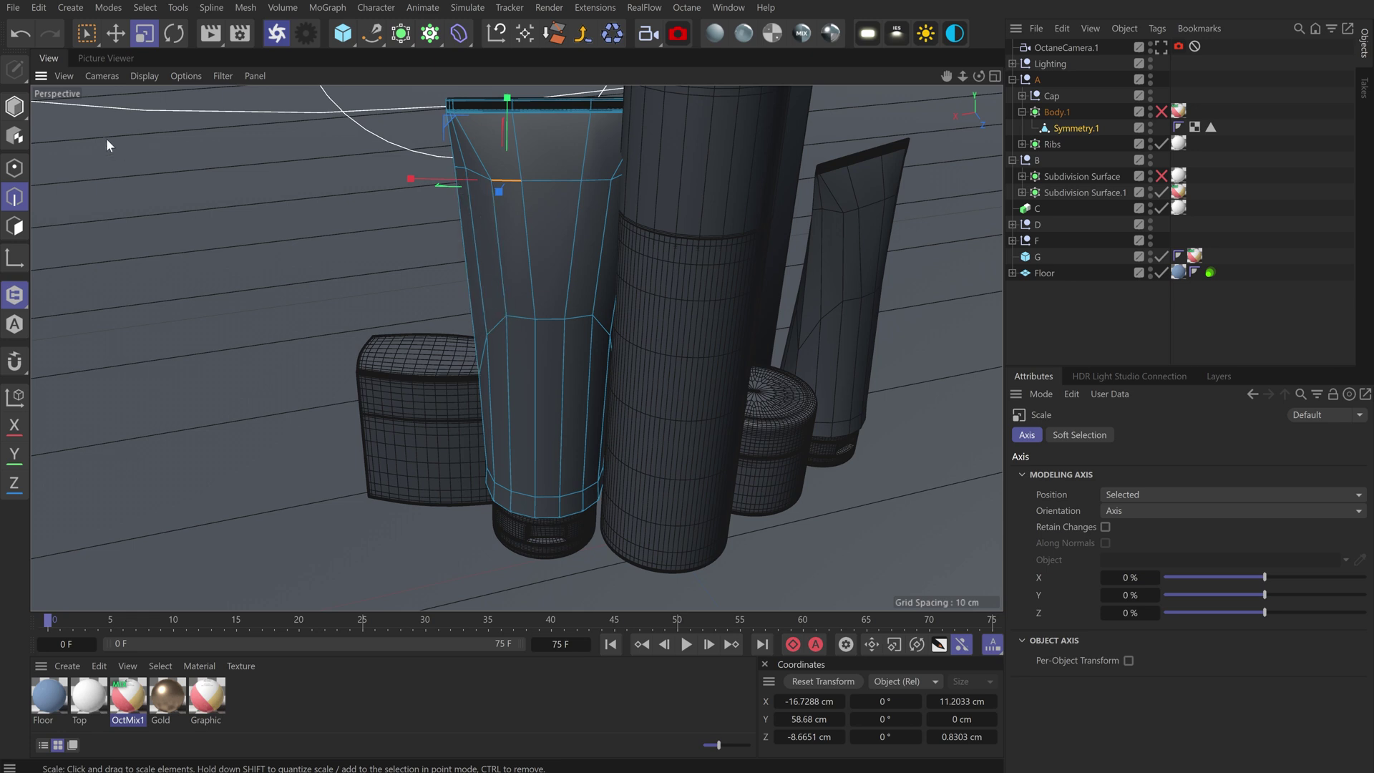
# In Point mode, pull a tube point downward with the Move tool, then undo
pyautogui.click(22, 172)
pyautogui.click(487, 334)
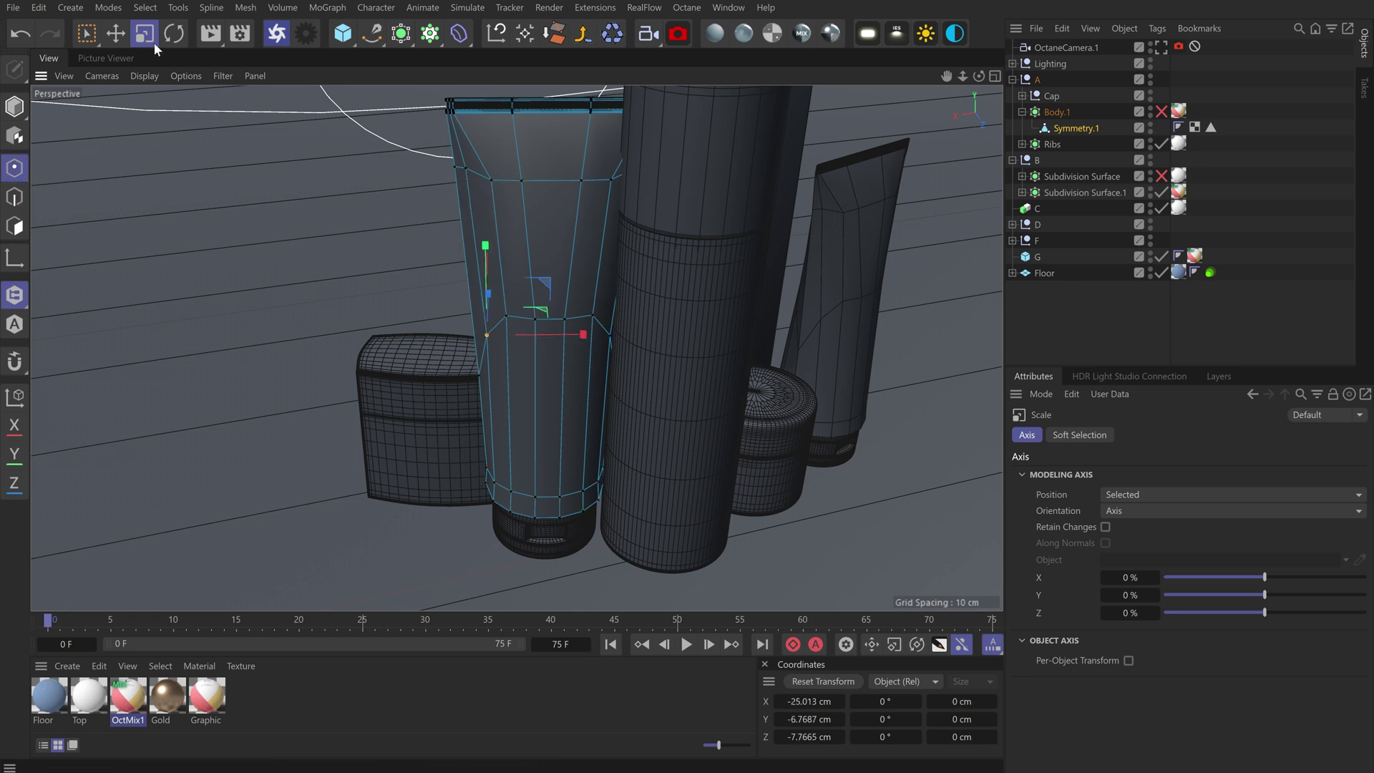
pyautogui.click(115, 33)
pyautogui.moveTo(486, 244); pyautogui.dragTo(489, 266)
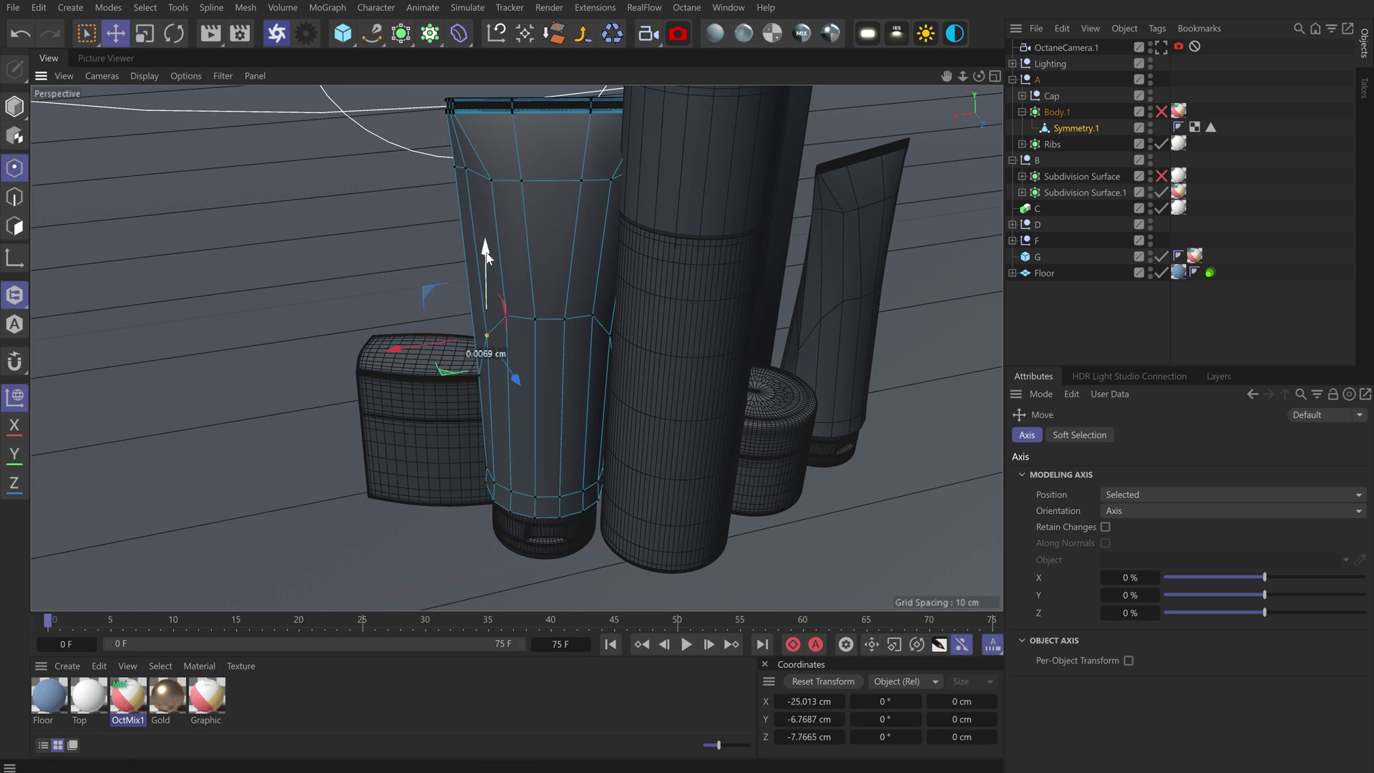
pyautogui.hotkey('ctrl', 'z')
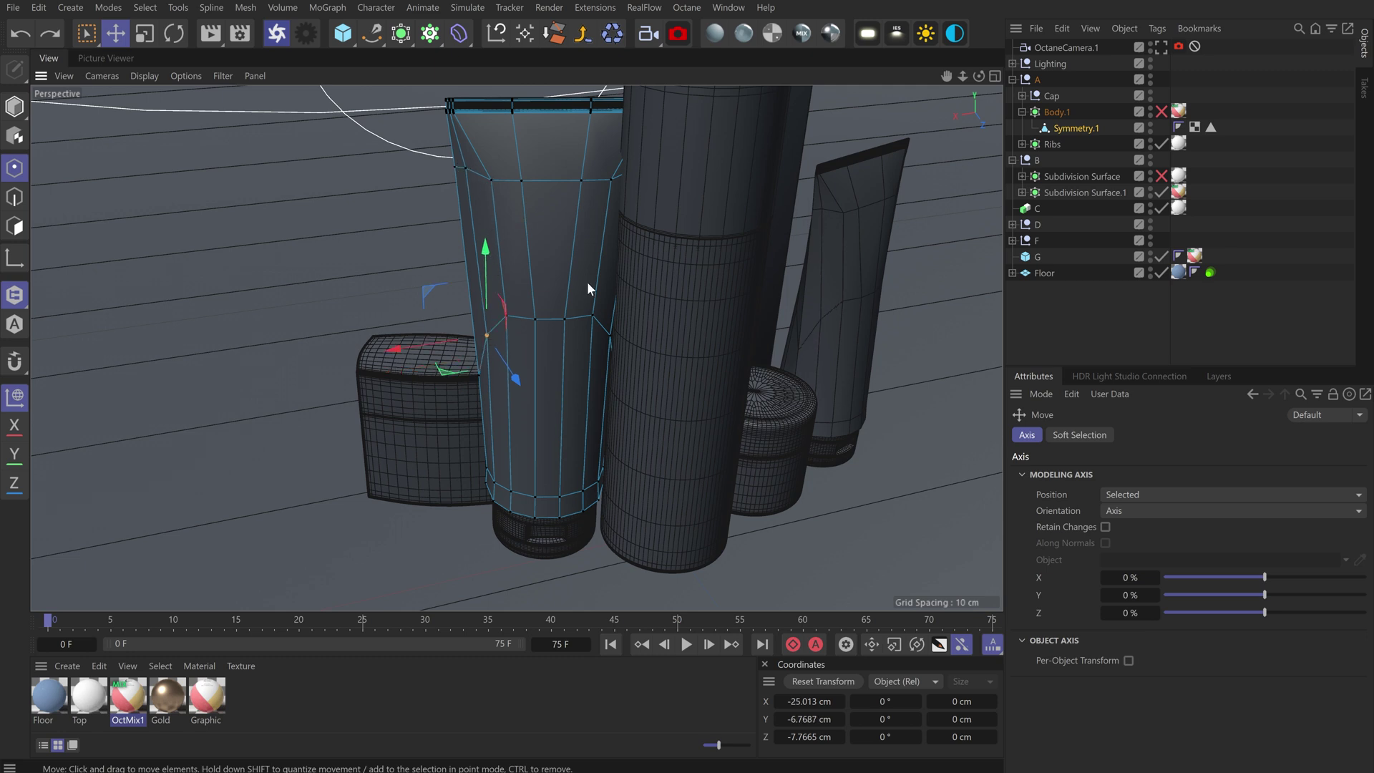
# Move a lower tube vertex along Y, revert it, deselect, and re-enable Body.1's subdivision
pyautogui.click(471, 225)
pyautogui.click(478, 373)
pyautogui.moveTo(475, 285); pyautogui.dragTo(476, 236)
pyautogui.hotkey('ctrl', 'z')
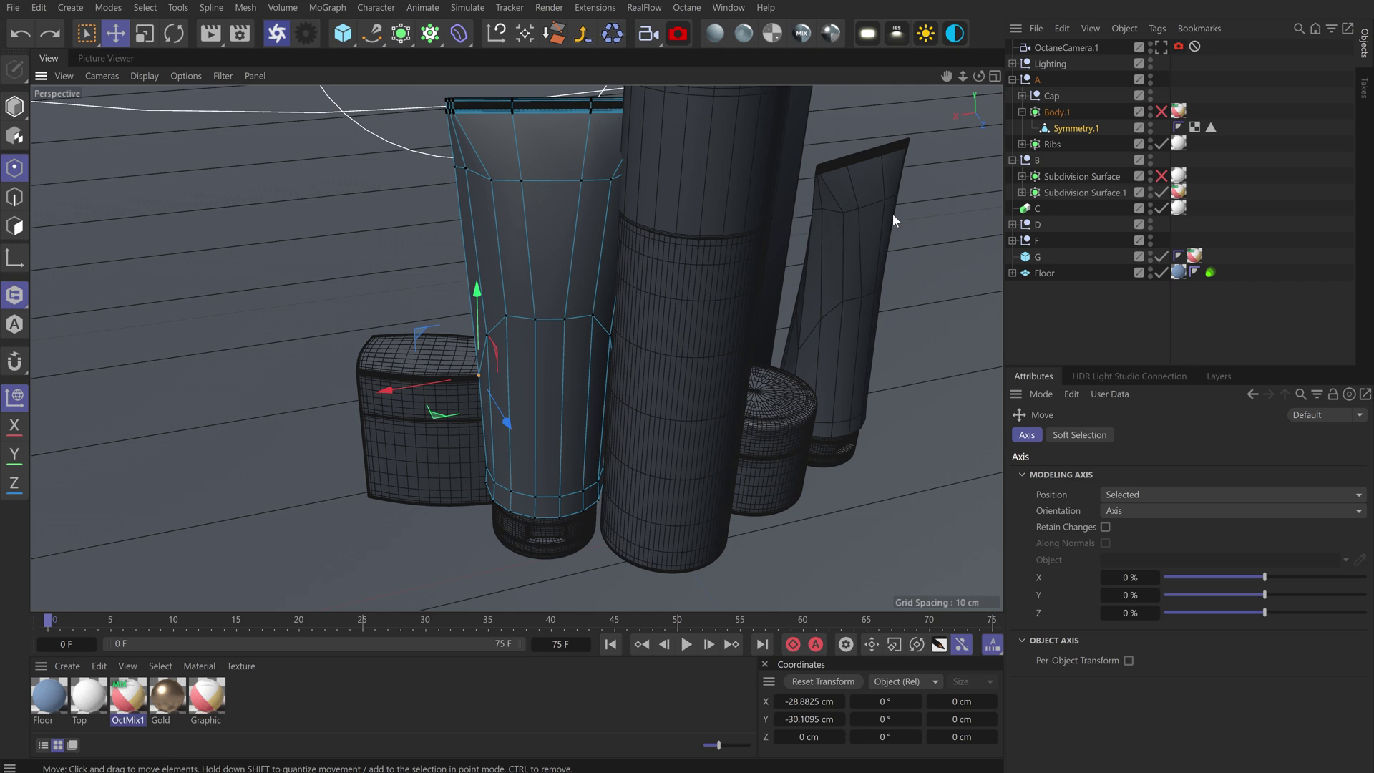
pyautogui.click(1173, 101)
pyautogui.click(1160, 111)
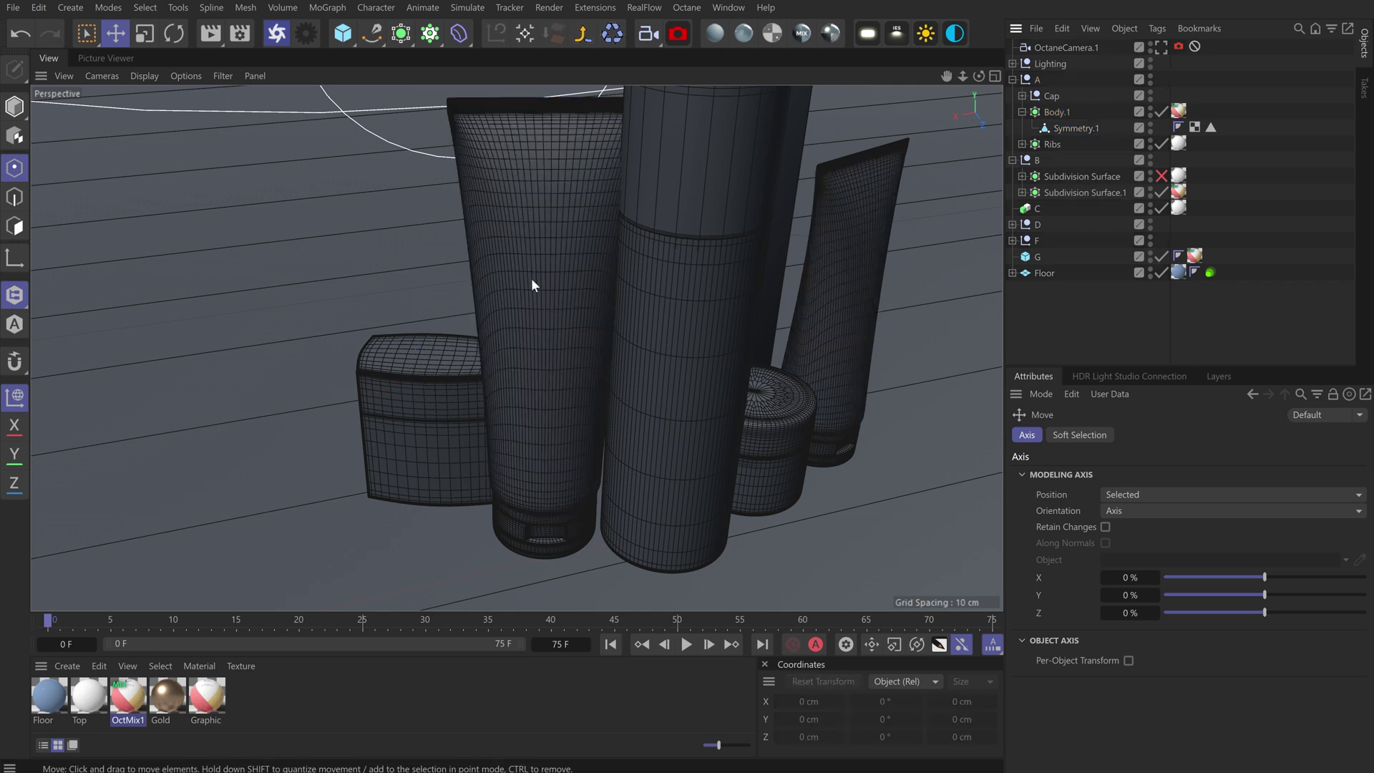
# Select the tube's Cap group and solo it in the viewport
pyautogui.moveTo(978, 75); pyautogui.dragTo(1009, 121)
pyautogui.moveTo(977, 74); pyautogui.dragTo(961, 36)
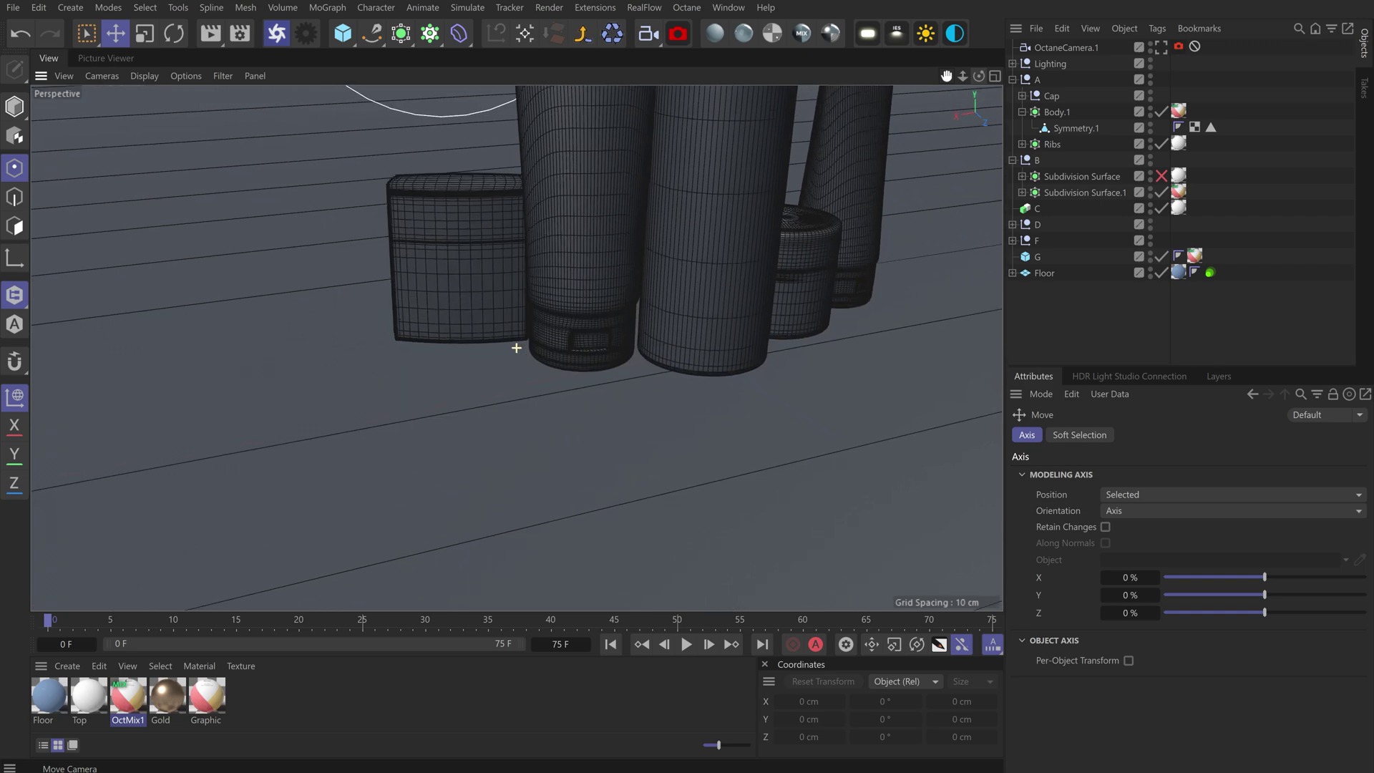
pyautogui.scroll(10, 516, 347)
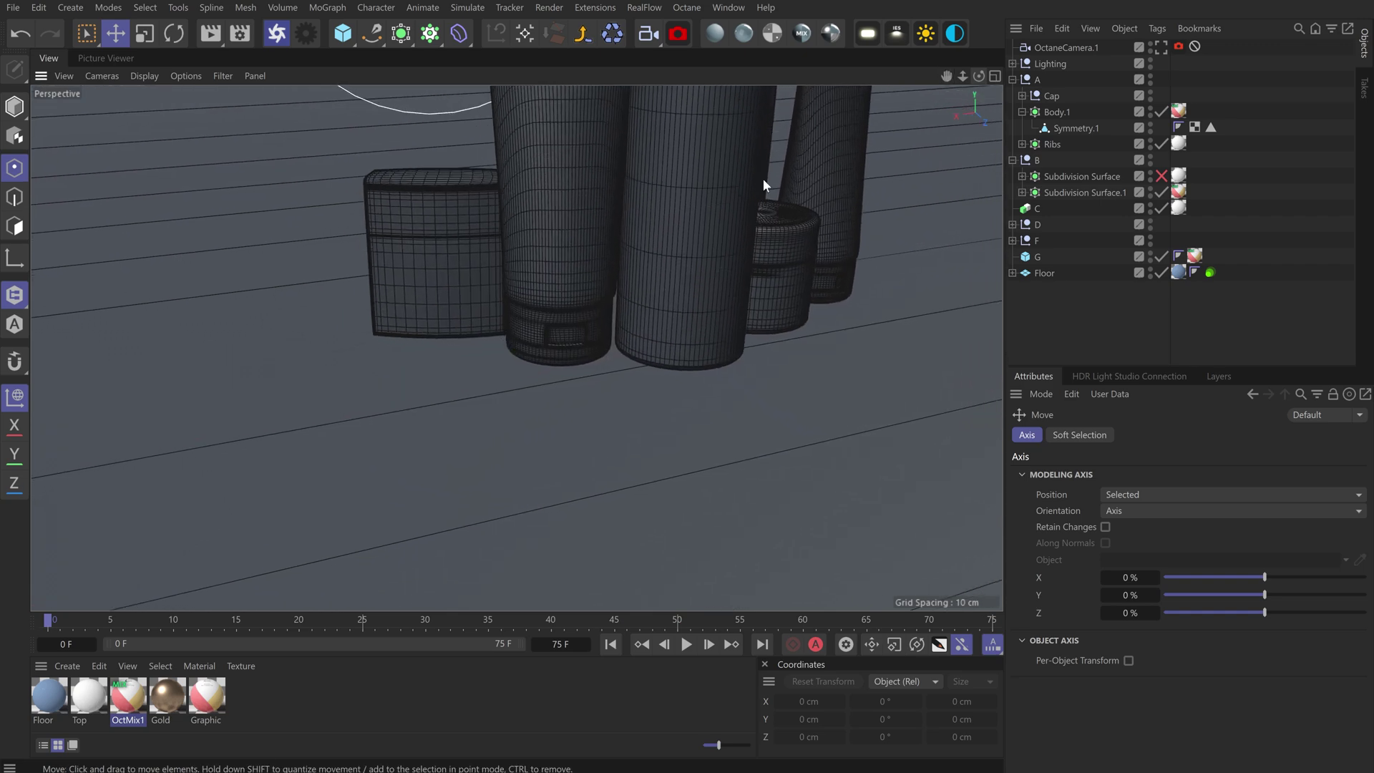
pyautogui.click(573, 313)
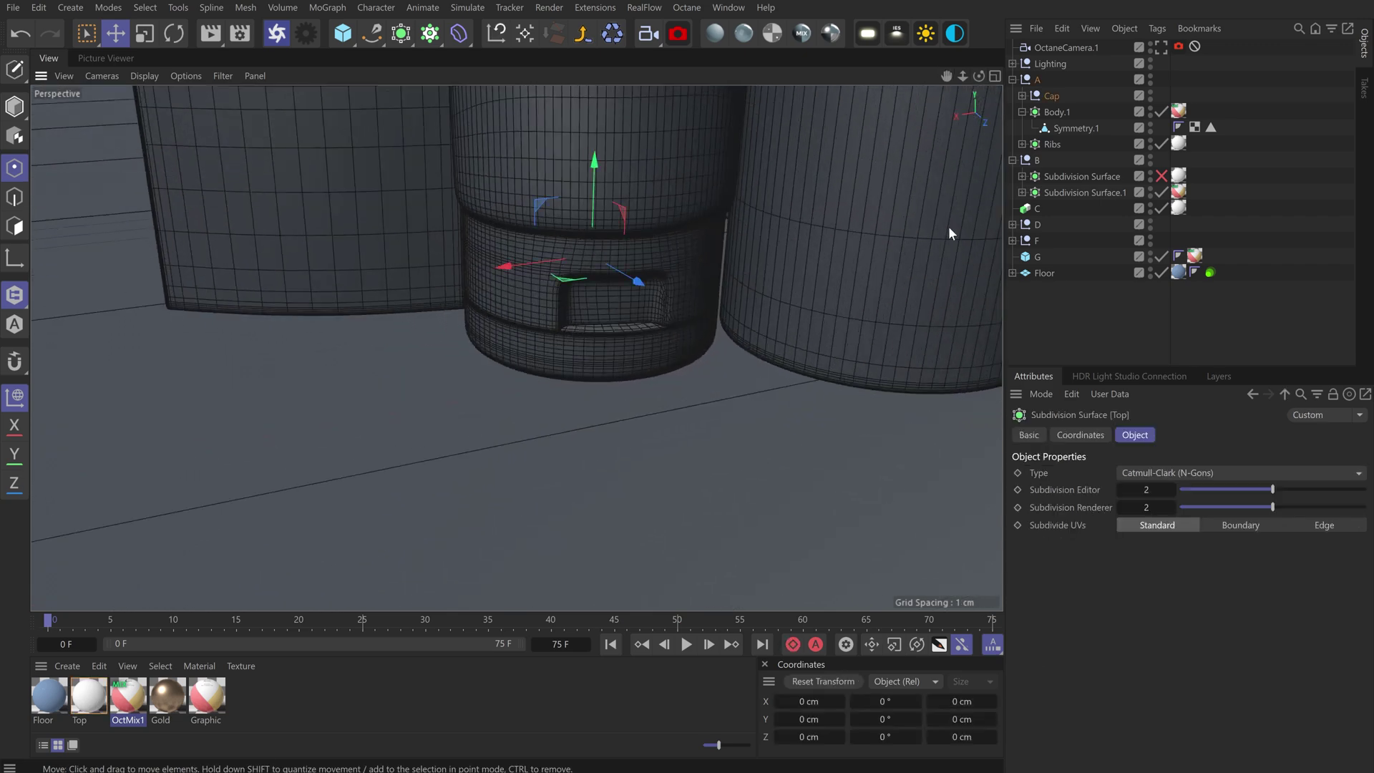
pyautogui.click(1049, 96)
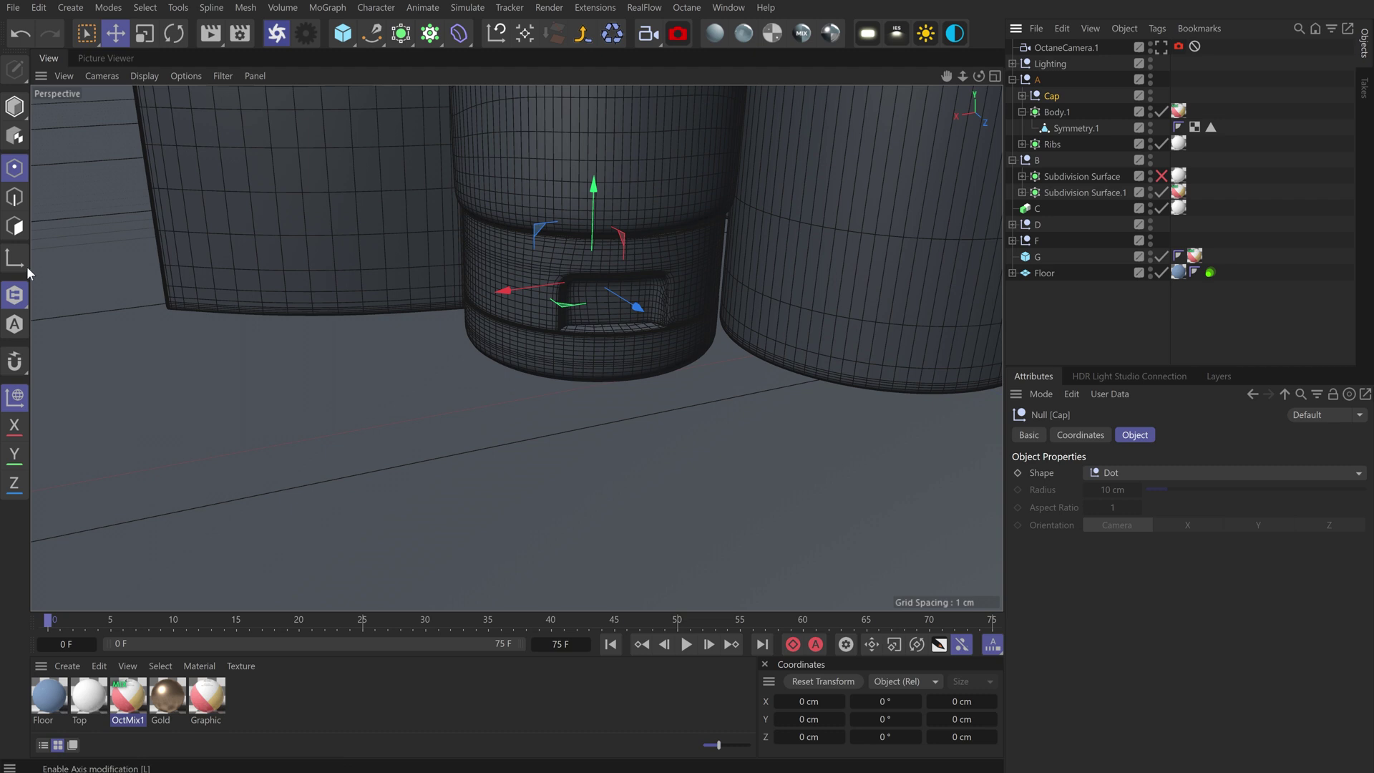
pyautogui.moveTo(20, 290); pyautogui.dragTo(92, 307)
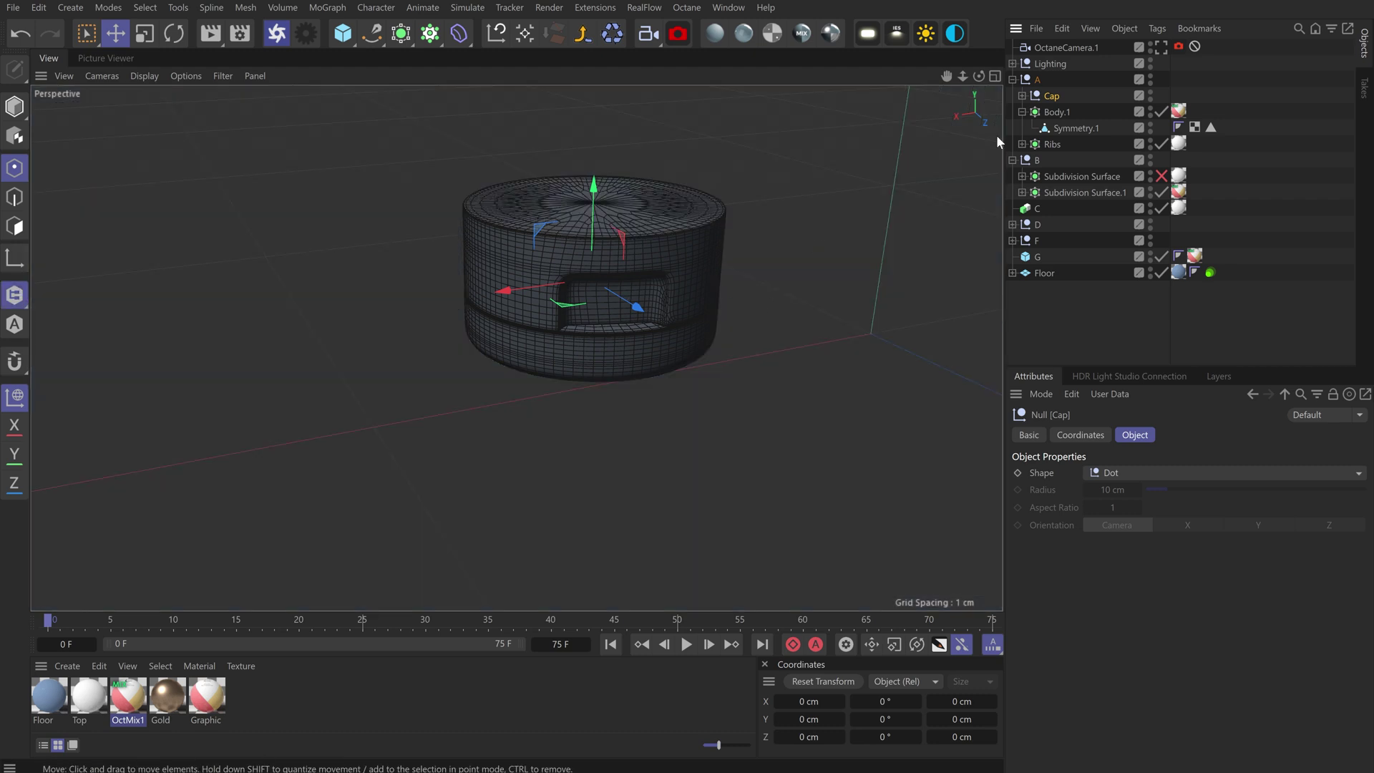
# Expand Cap and turn off subdivision on its Bottom and Top parts
pyautogui.click(1022, 95)
pyautogui.click(1160, 112)
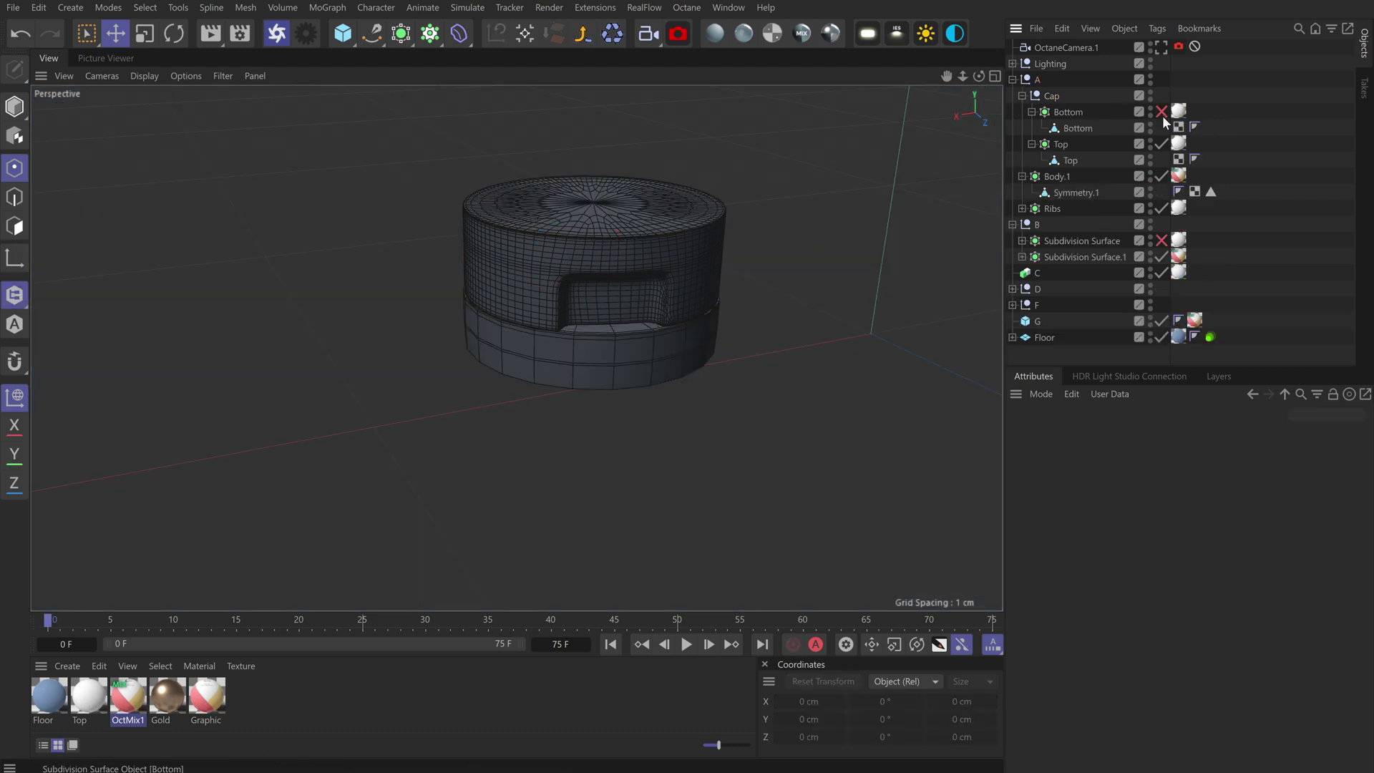
pyautogui.click(1160, 144)
pyautogui.moveTo(946, 75); pyautogui.dragTo(508, 356)
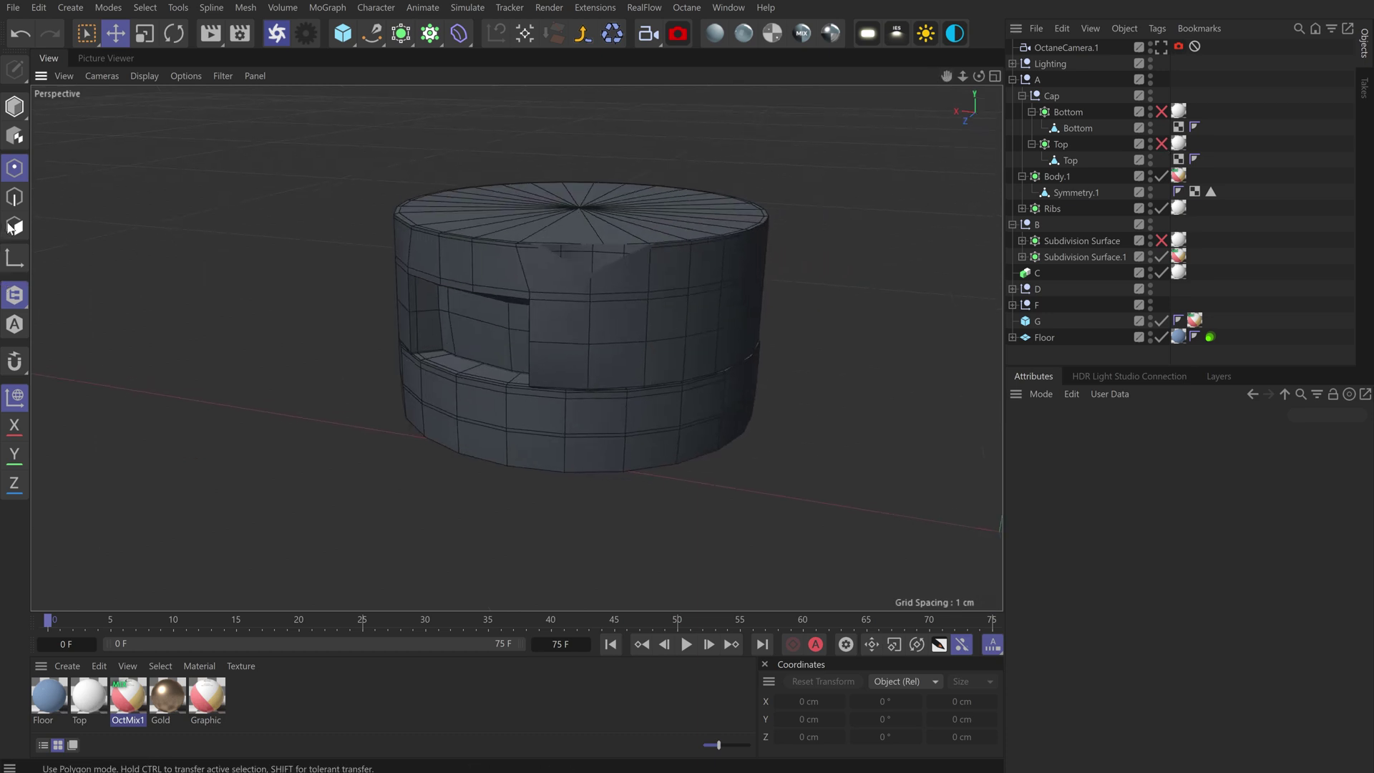
pyautogui.press('Return')
# Extrude the selected Top polygons inward by about -3.46 cm to deepen the grip recess
pyautogui.click(1060, 144)
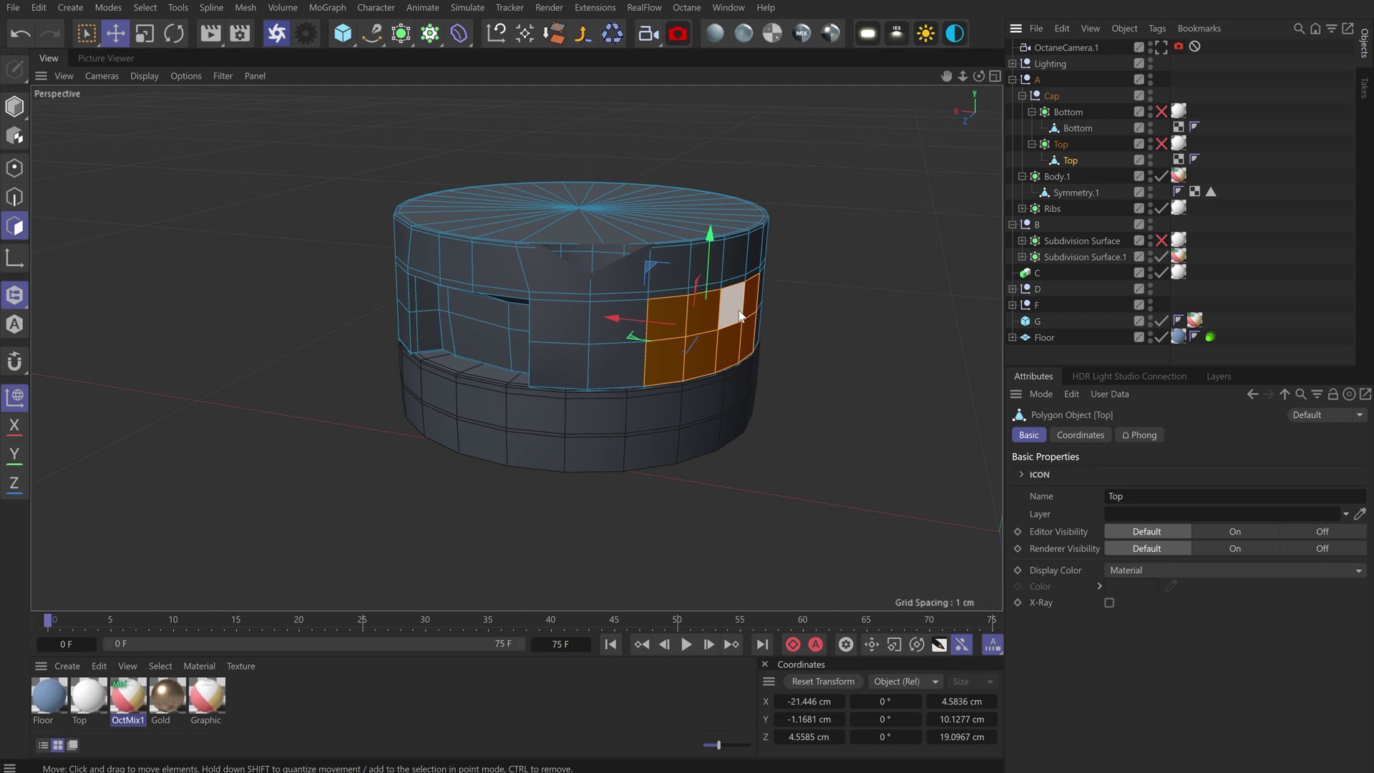
pyautogui.rightClick(741, 319)
pyautogui.click(832, 140)
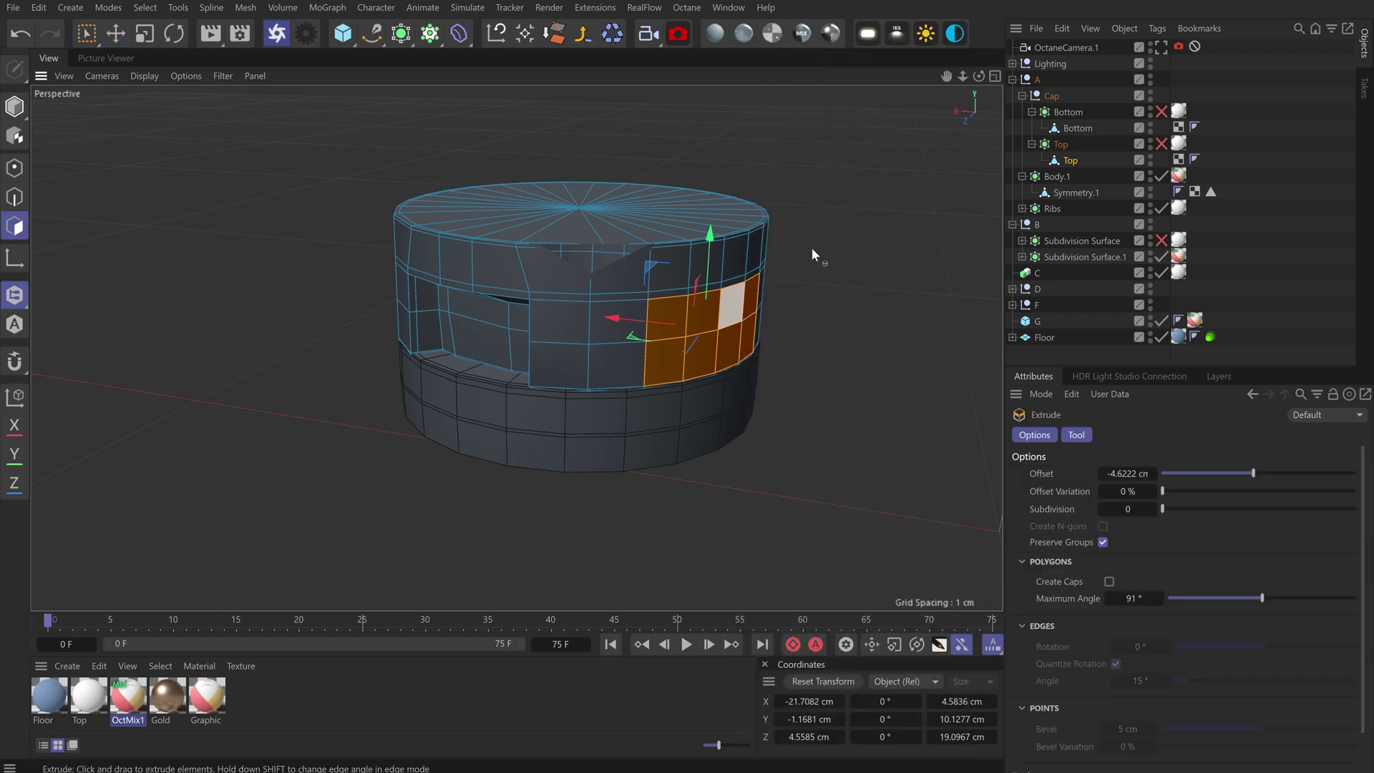
pyautogui.moveTo(887, 356); pyautogui.dragTo(843, 357)
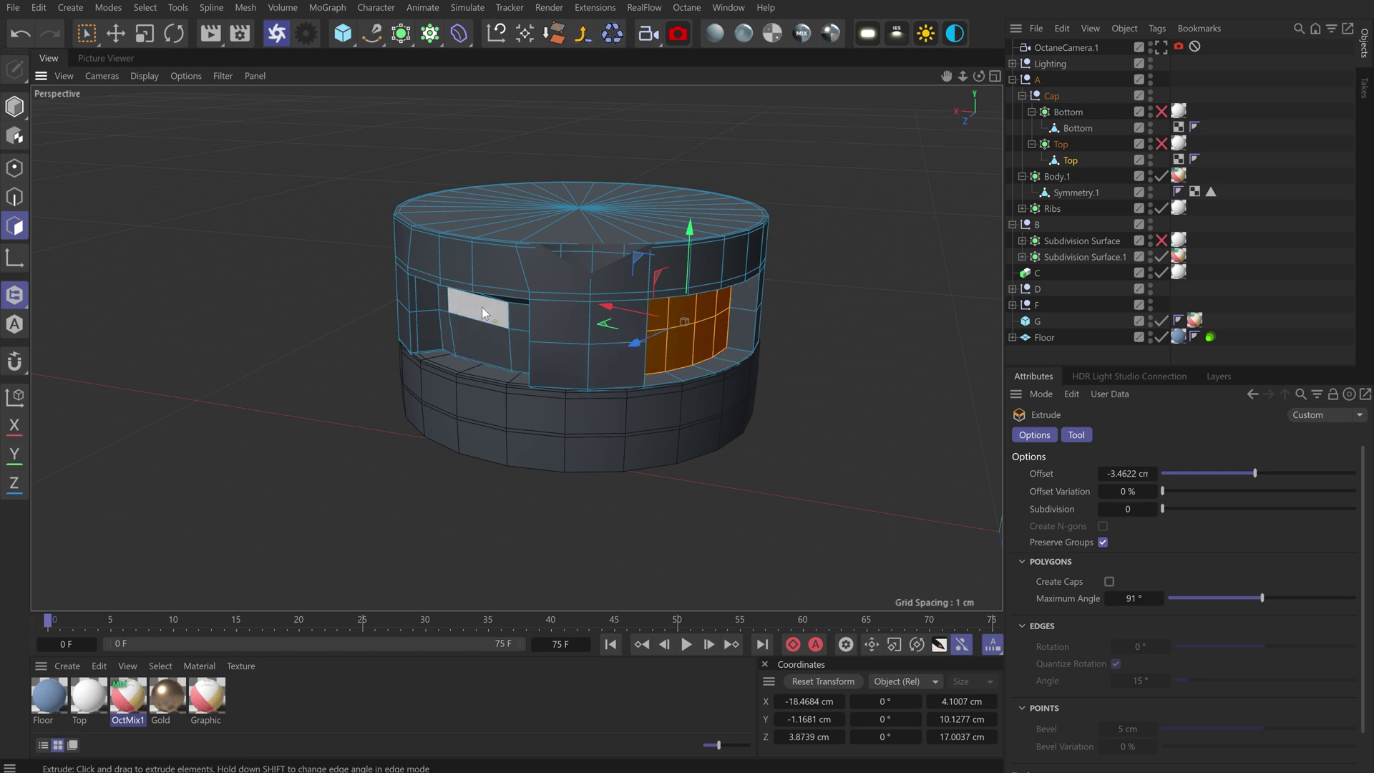
pyautogui.keyDown('shift'); pyautogui.click(744, 318); pyautogui.keyUp('shift')
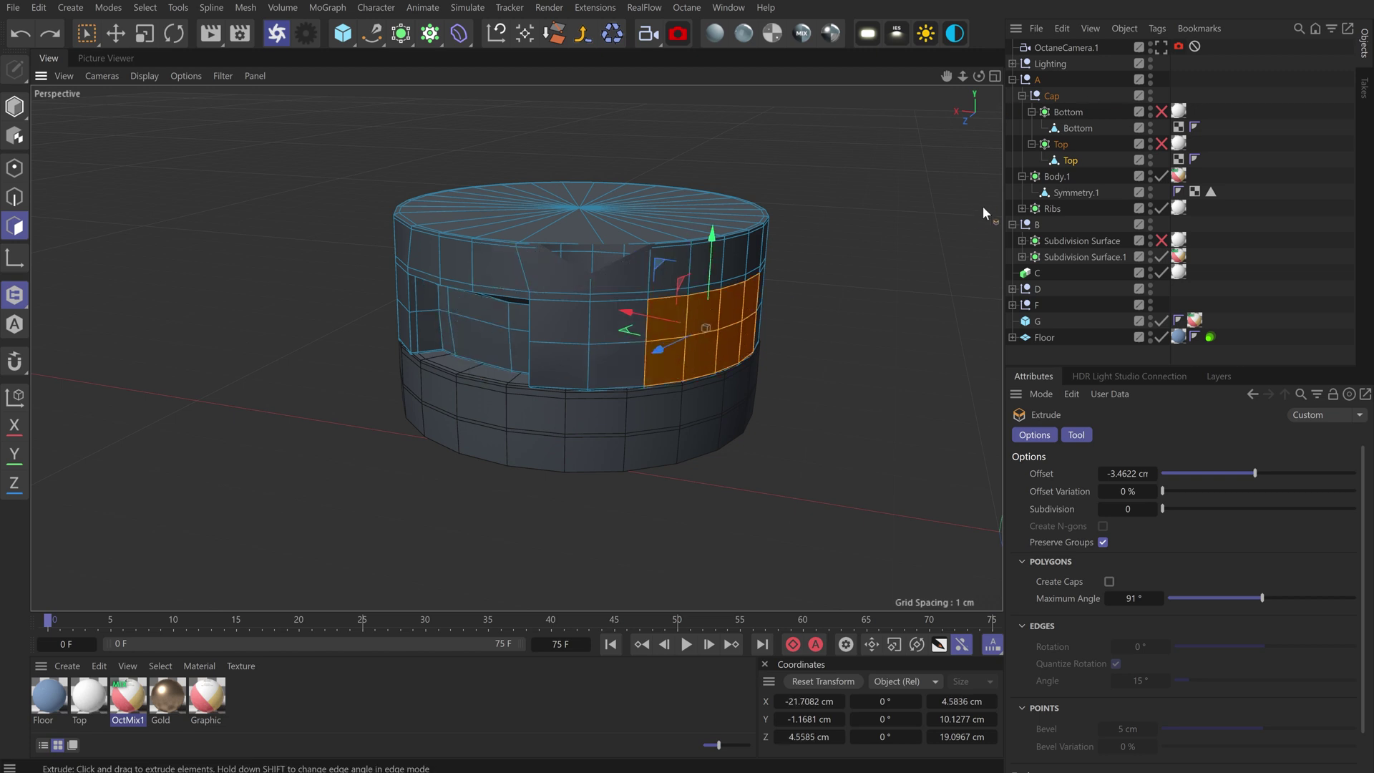
# Re-enable subdivision on the cap's Top and Bottom, then clear the selection
pyautogui.click(1157, 142)
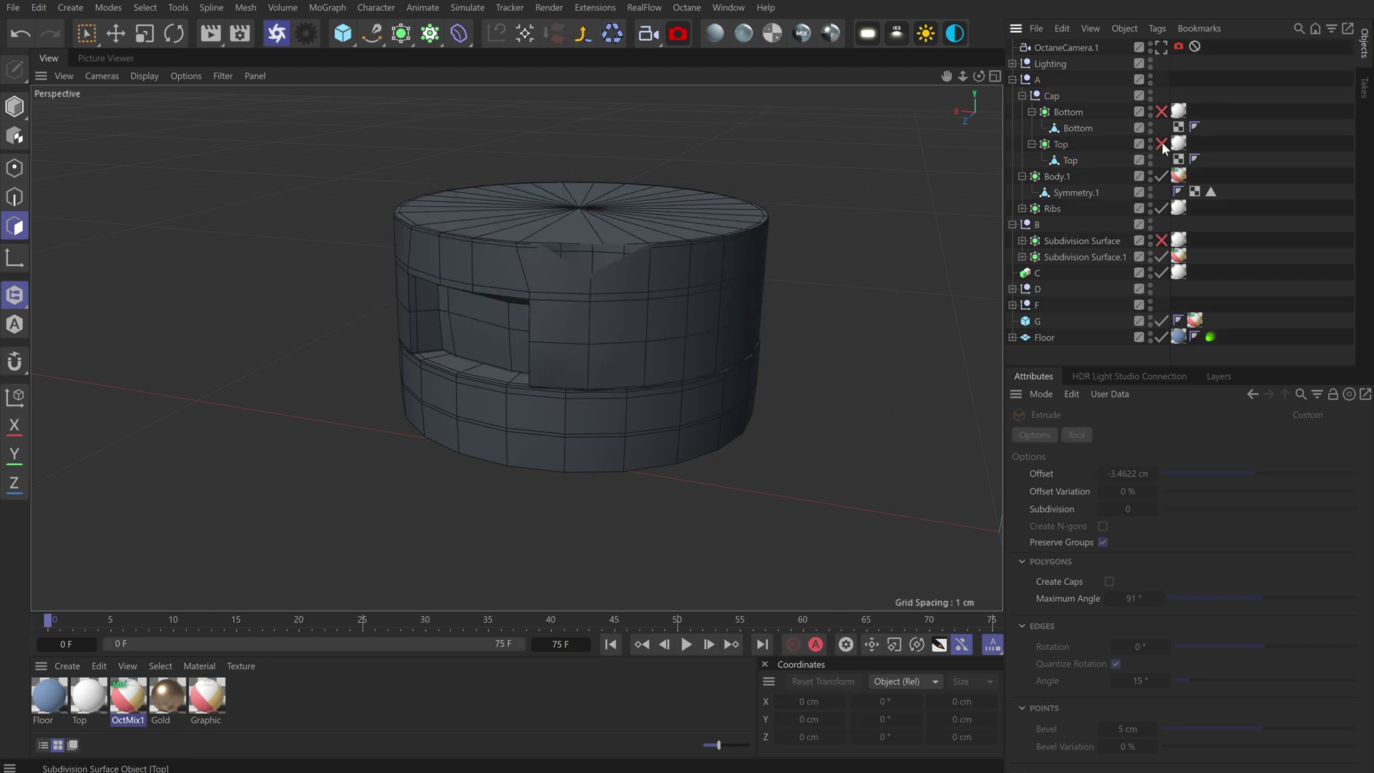
pyautogui.click(1161, 144)
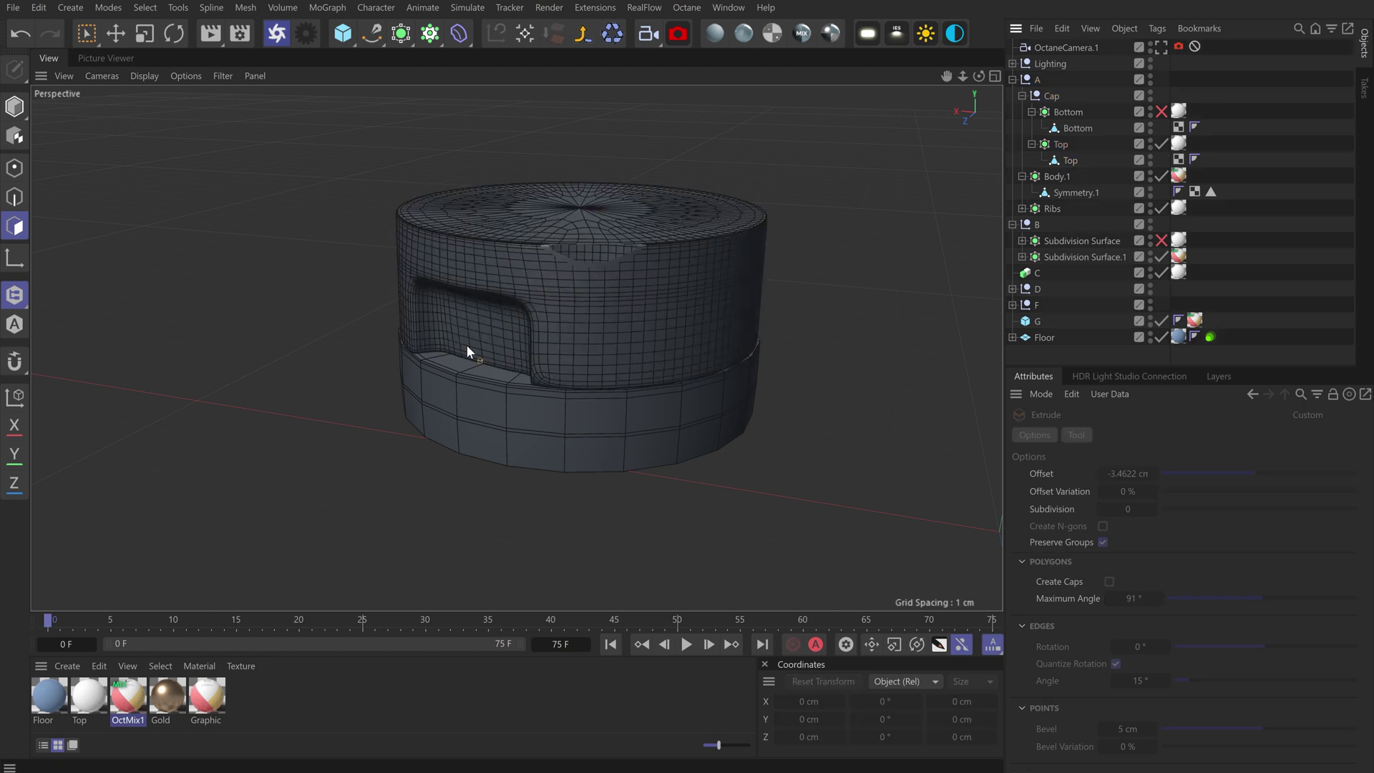
pyautogui.click(1074, 111)
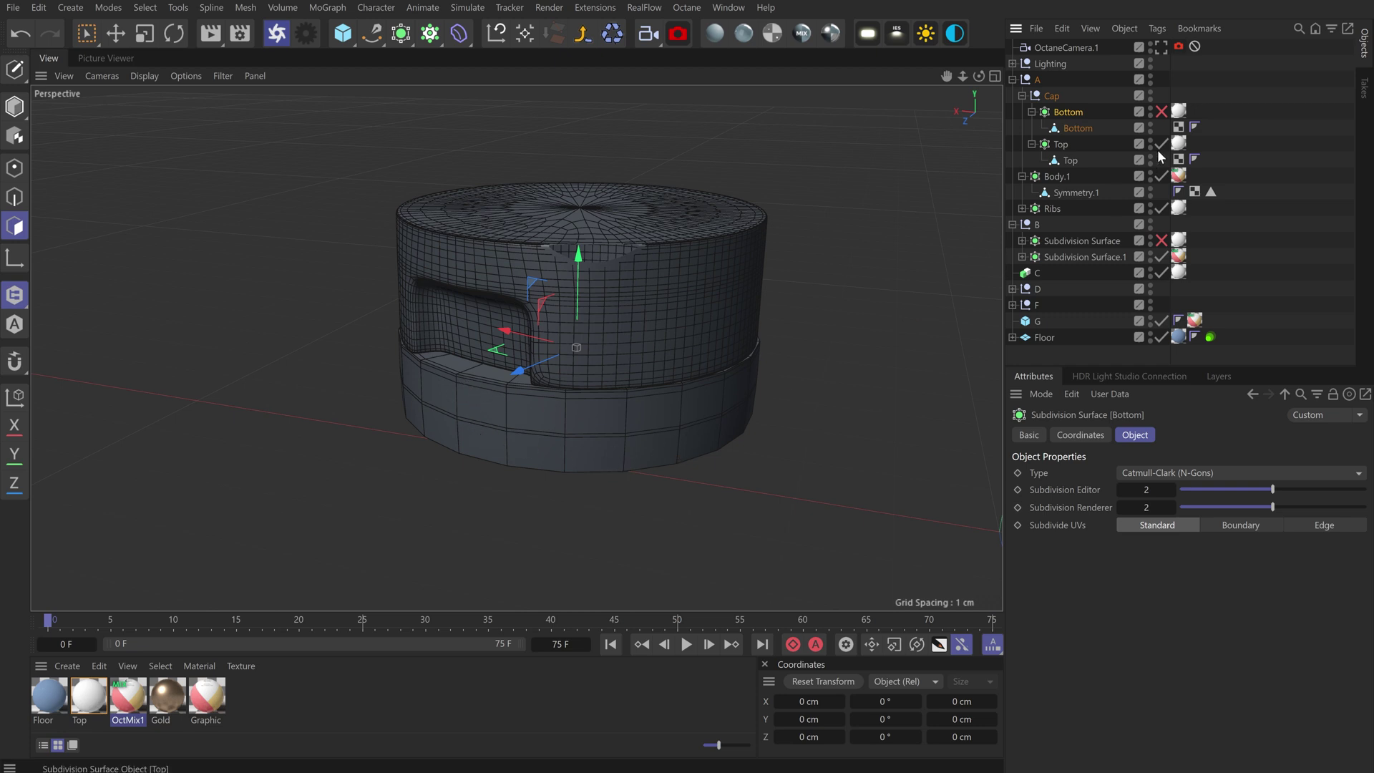
pyautogui.click(1161, 112)
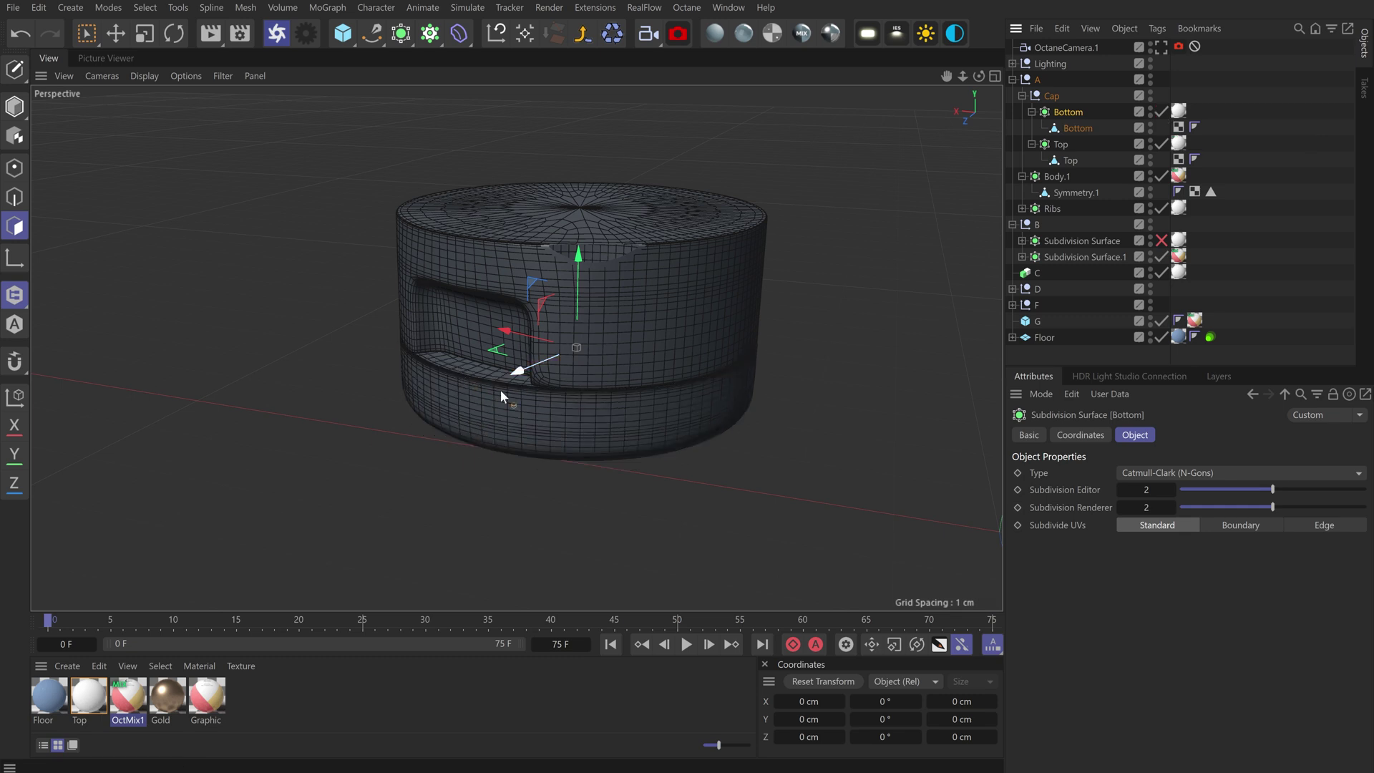
pyautogui.click(602, 235)
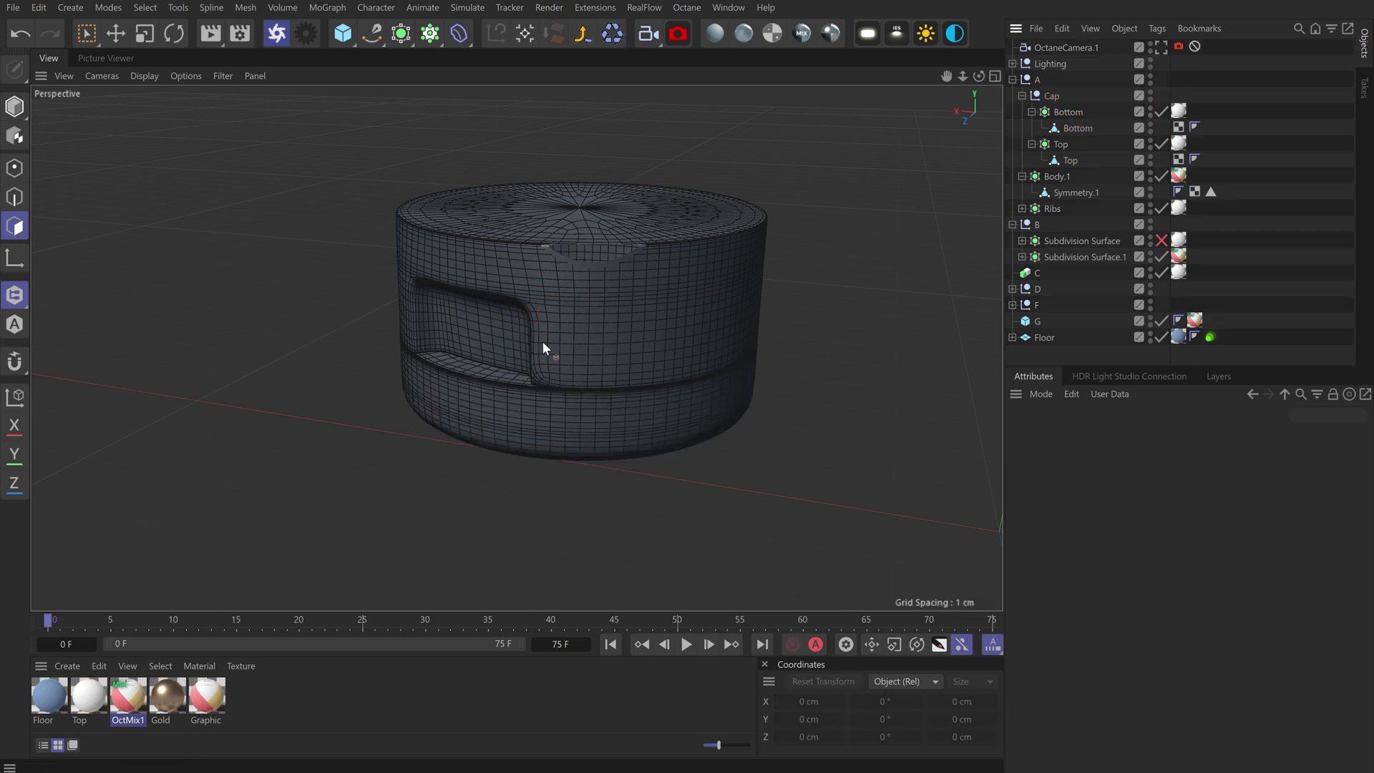
pyautogui.scroll(-3, 542, 341)
pyautogui.scroll(3, 525, 318)
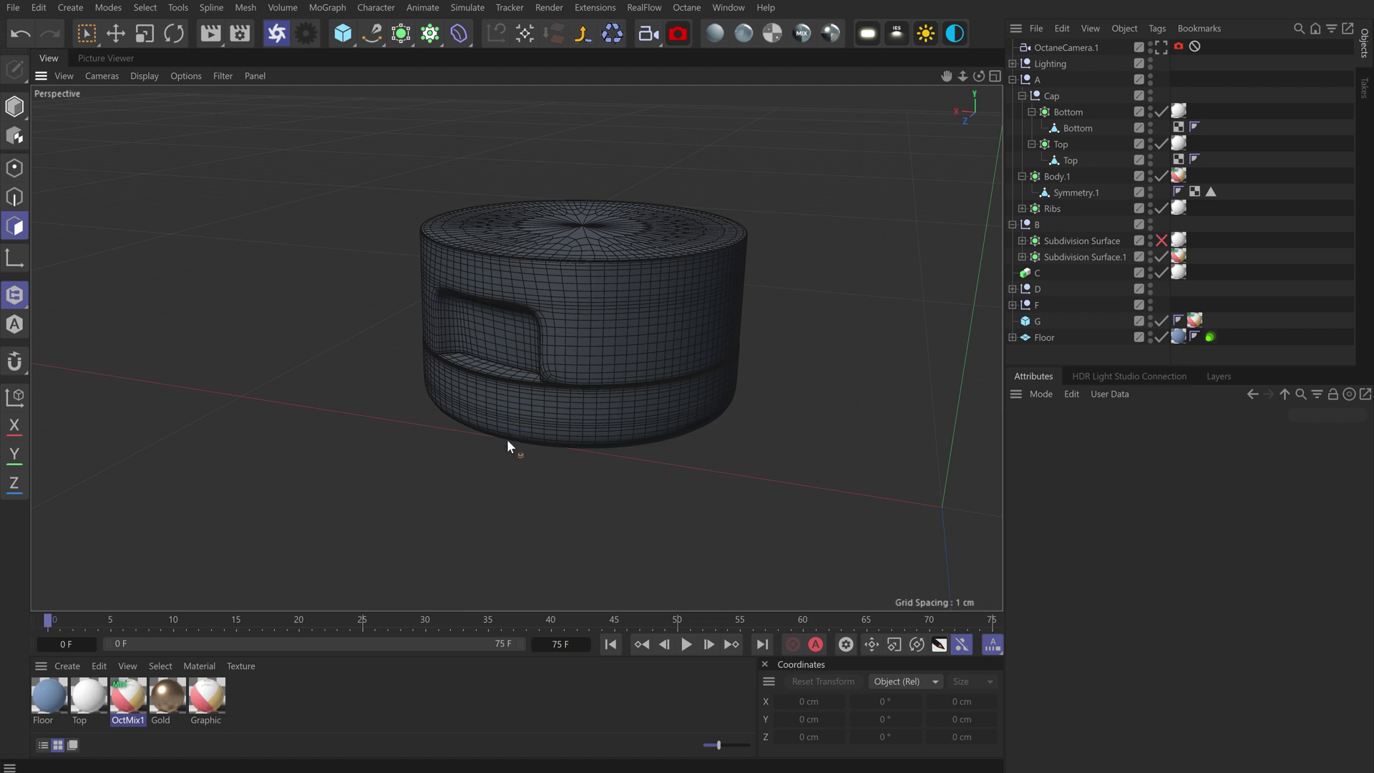
pyautogui.scroll(-6, 556, 433)
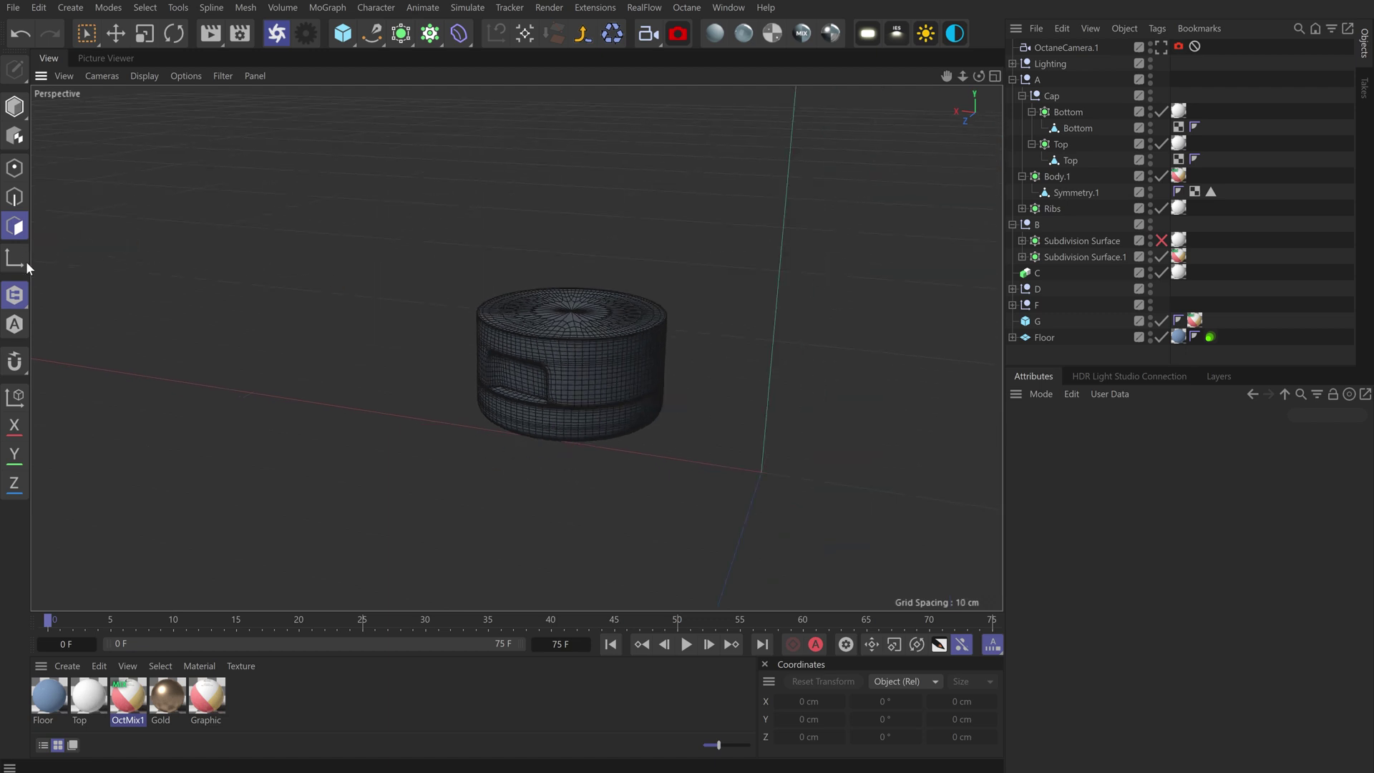
# Unsolo to show all objects, then pick out the small box among the products
pyautogui.click(14, 295)
pyautogui.click(78, 319)
pyautogui.click(145, 32)
pyautogui.click(480, 204)
pyautogui.click(517, 212)
pyautogui.moveTo(978, 76)
pyautogui.mouseDown()
pyautogui.moveTo(994, 78)
pyautogui.moveTo(1000, 121)
pyautogui.moveTo(998, 97)
pyautogui.moveTo(963, 68)
pyautogui.moveTo(983, 53)
pyautogui.moveTo(952, 76)
pyautogui.mouseUp()
pyautogui.click(558, 375)
pyautogui.scroll(6, 411, 368)
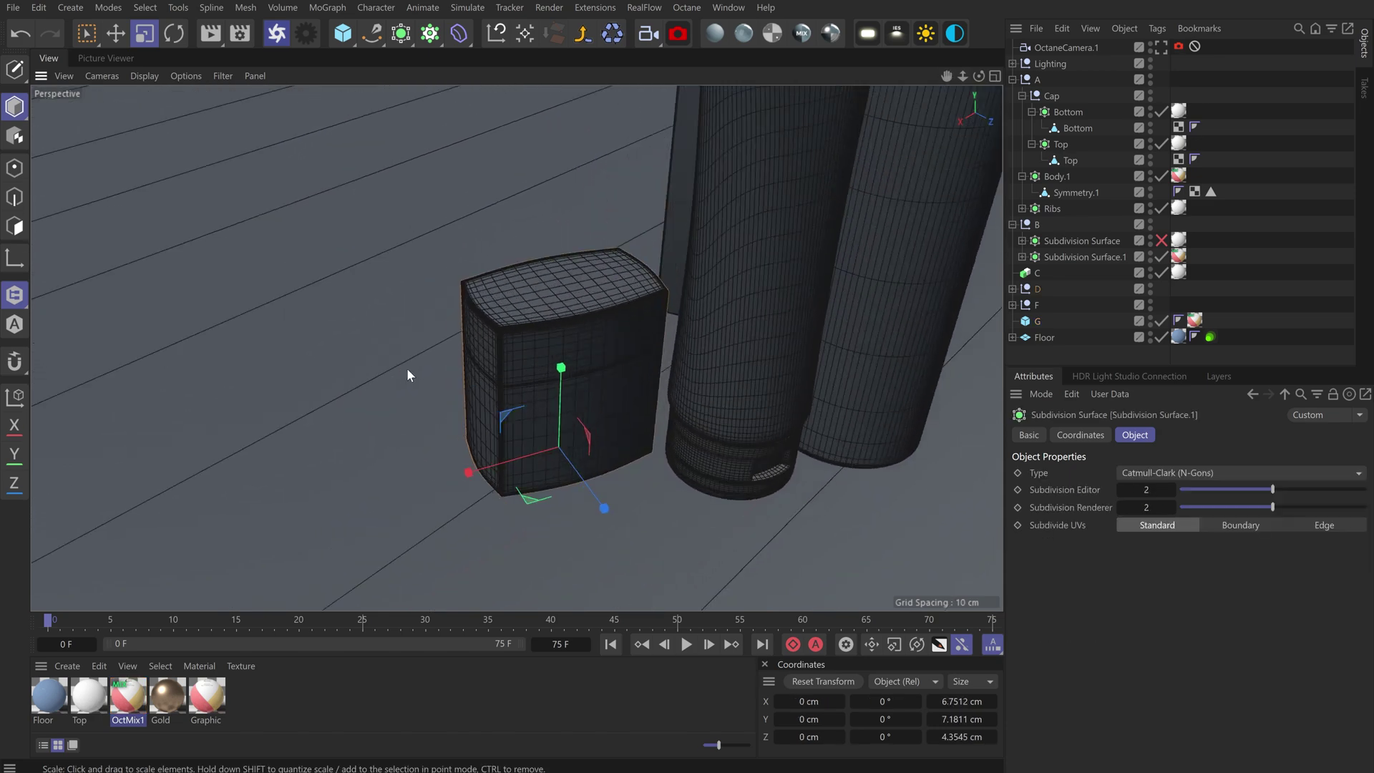
pyautogui.scroll(2, 422, 369)
pyautogui.scroll(-3, 434, 363)
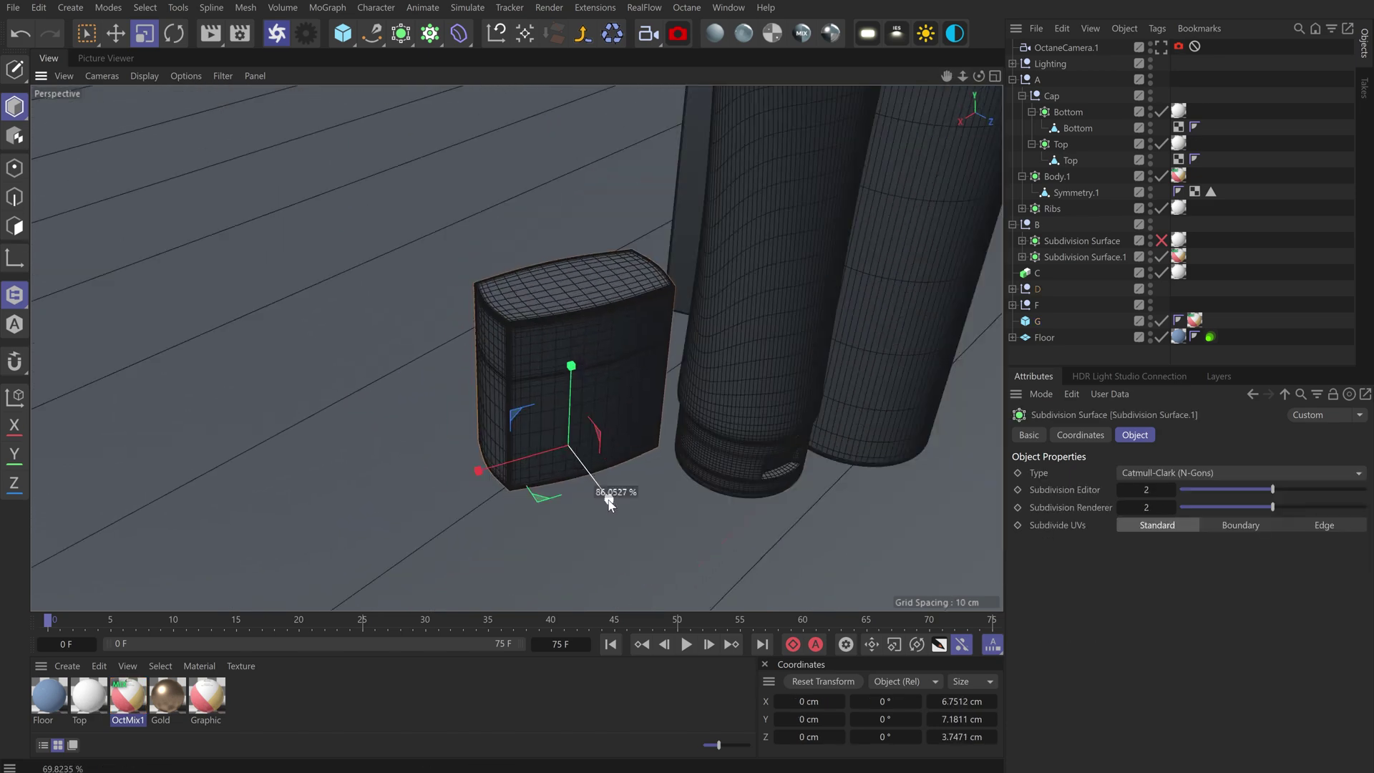
# Expand group D, turn off the box's subdivision, and select its Cube in Edge mode
pyautogui.click(1012, 288)
pyautogui.click(1063, 321)
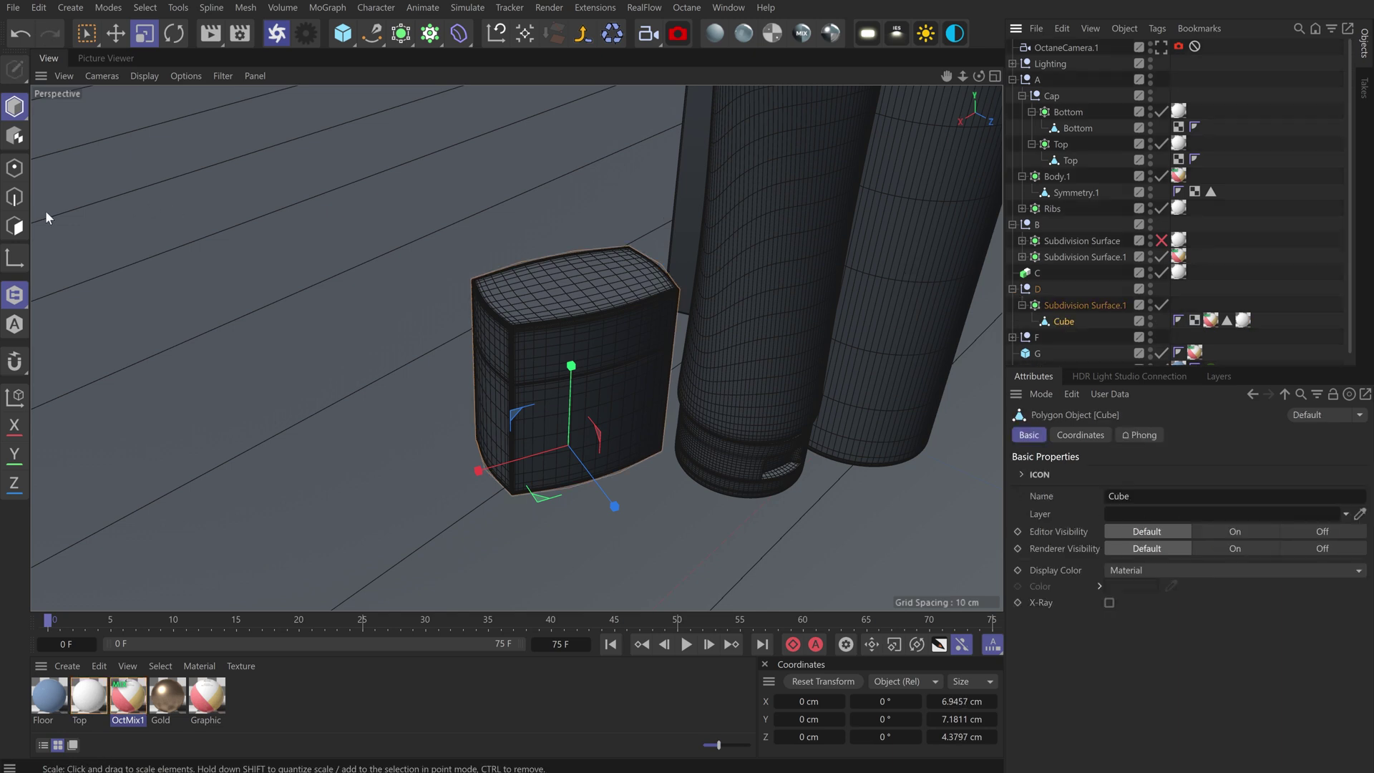
pyautogui.click(16, 198)
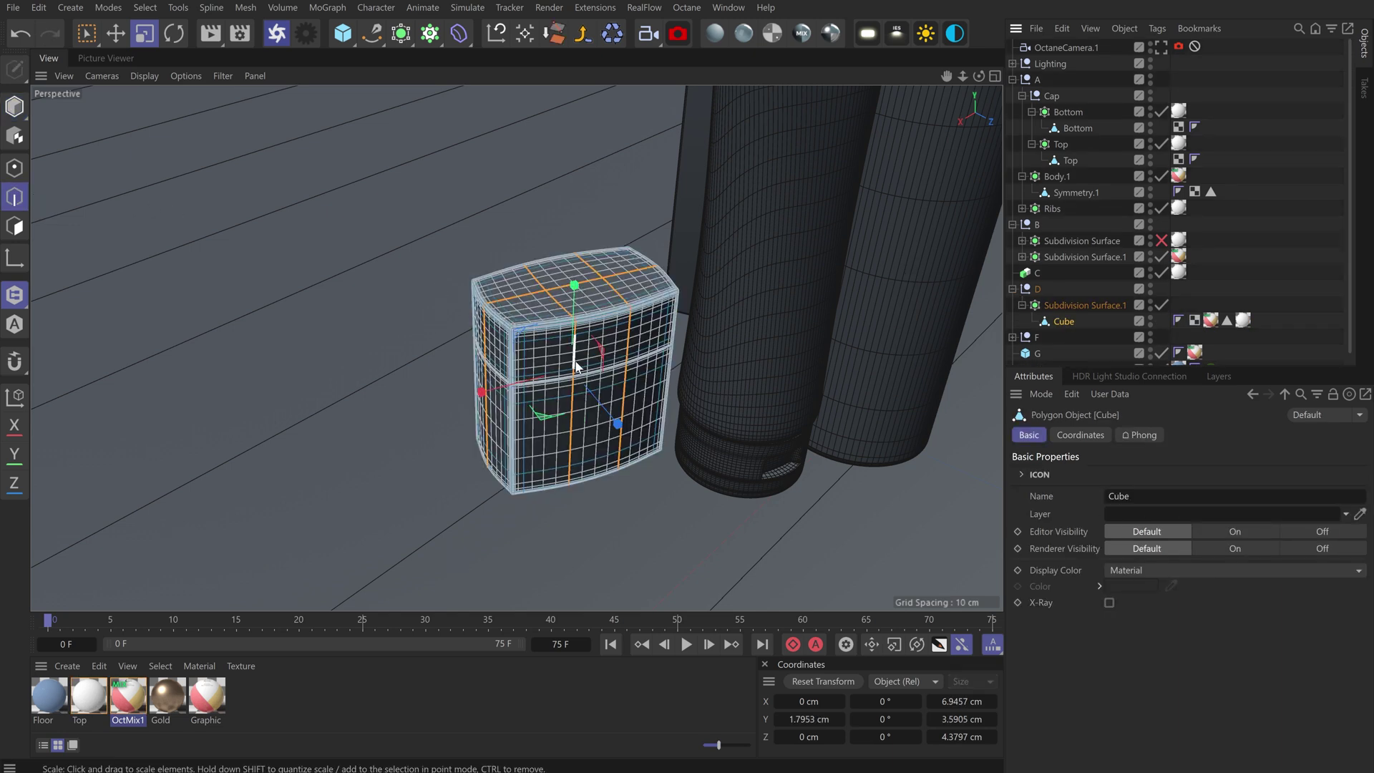
pyautogui.click(1254, 206)
pyautogui.click(1161, 305)
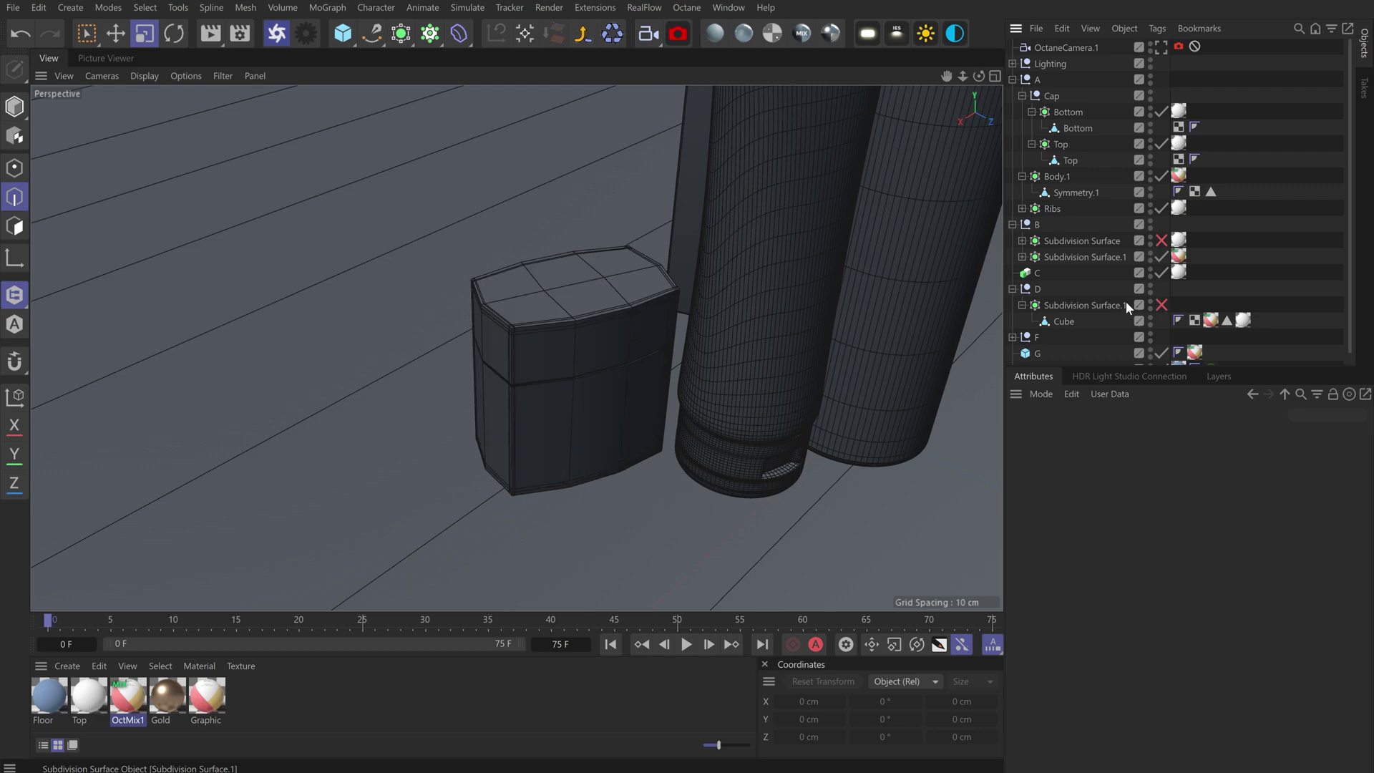
pyautogui.keyDown('alt'); pyautogui.moveTo(538, 371); pyautogui.dragTo(600, 329, button='right'); pyautogui.keyUp('alt')
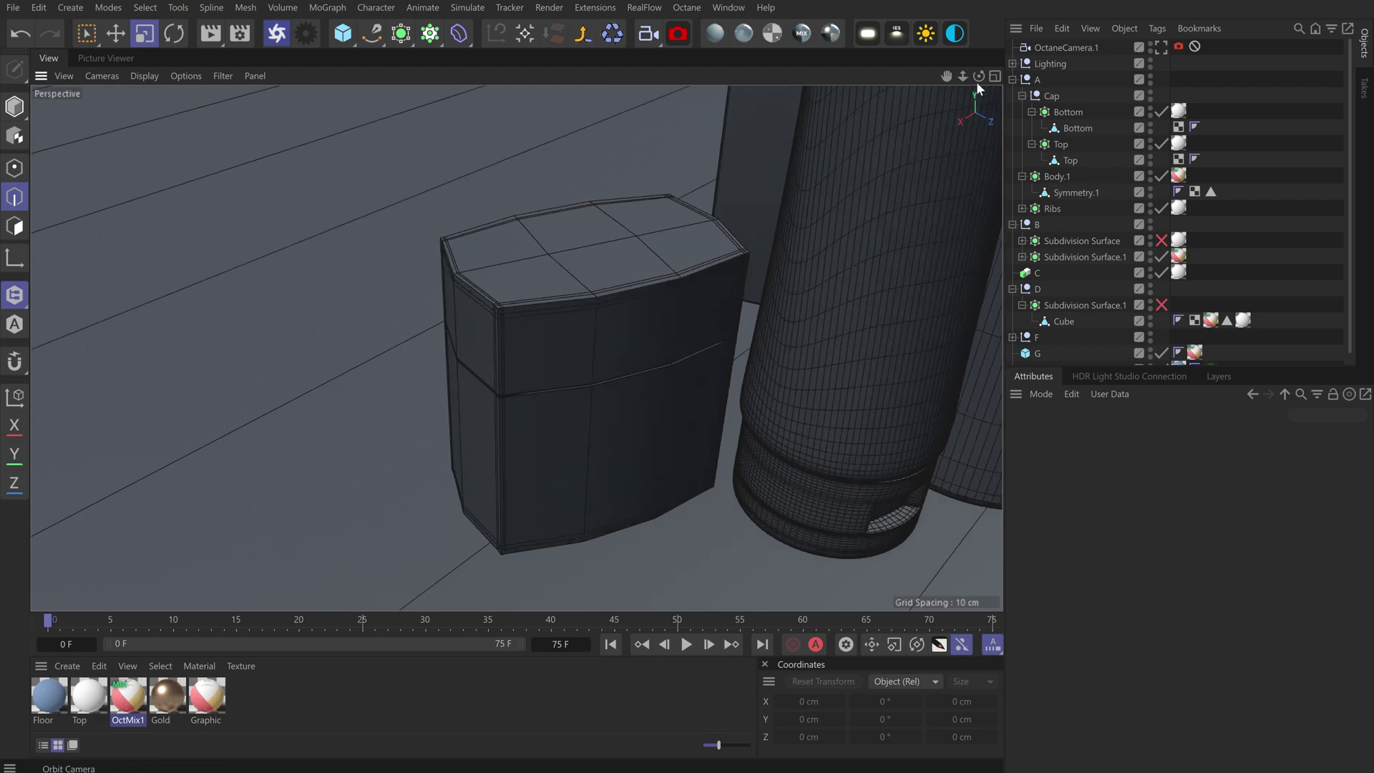
pyautogui.moveTo(977, 77); pyautogui.dragTo(930, 82)
pyautogui.click(581, 186)
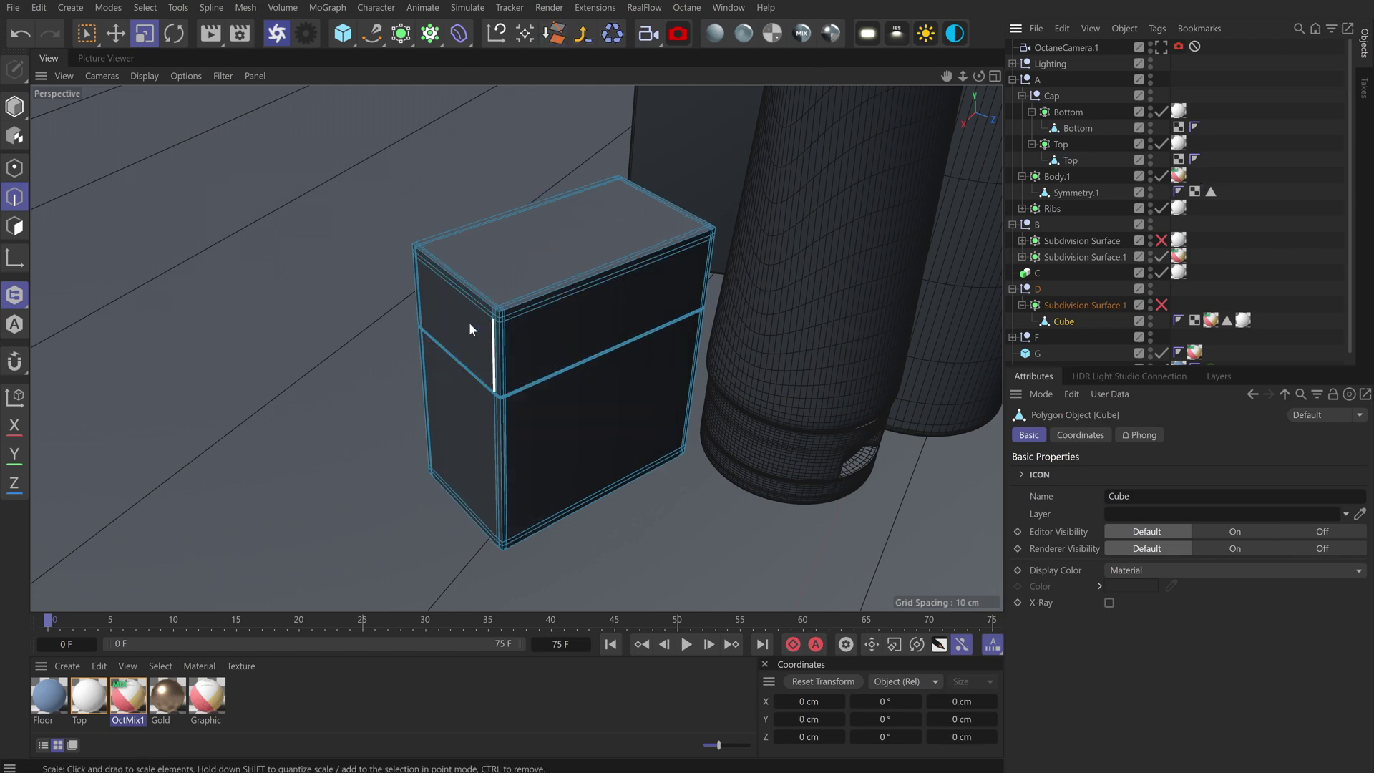
# Revert the box shape, enable Subdivision Surface.1 smoothing, test-scale its depth, undo, and deselect
pyautogui.scroll(2, 479, 330)
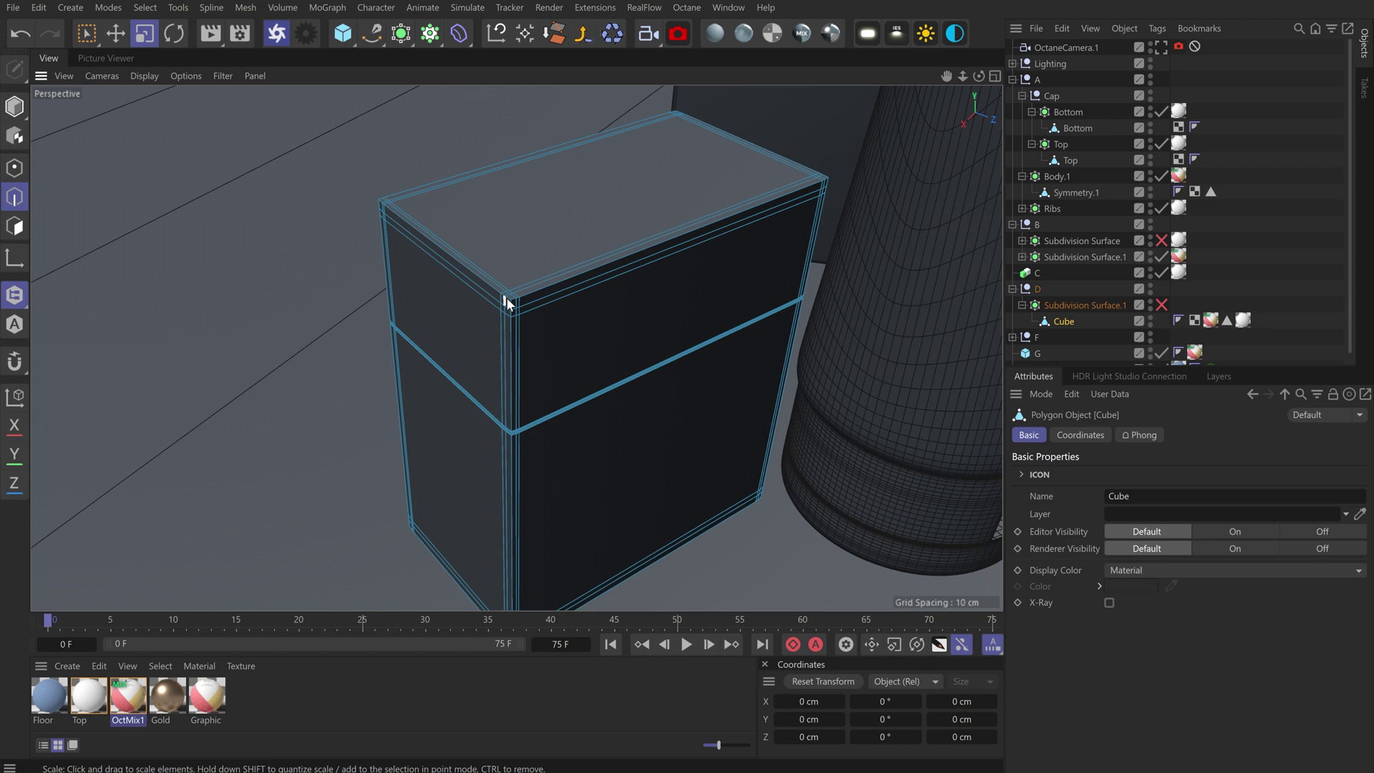
pyautogui.hotkey('ctrl', 'z')
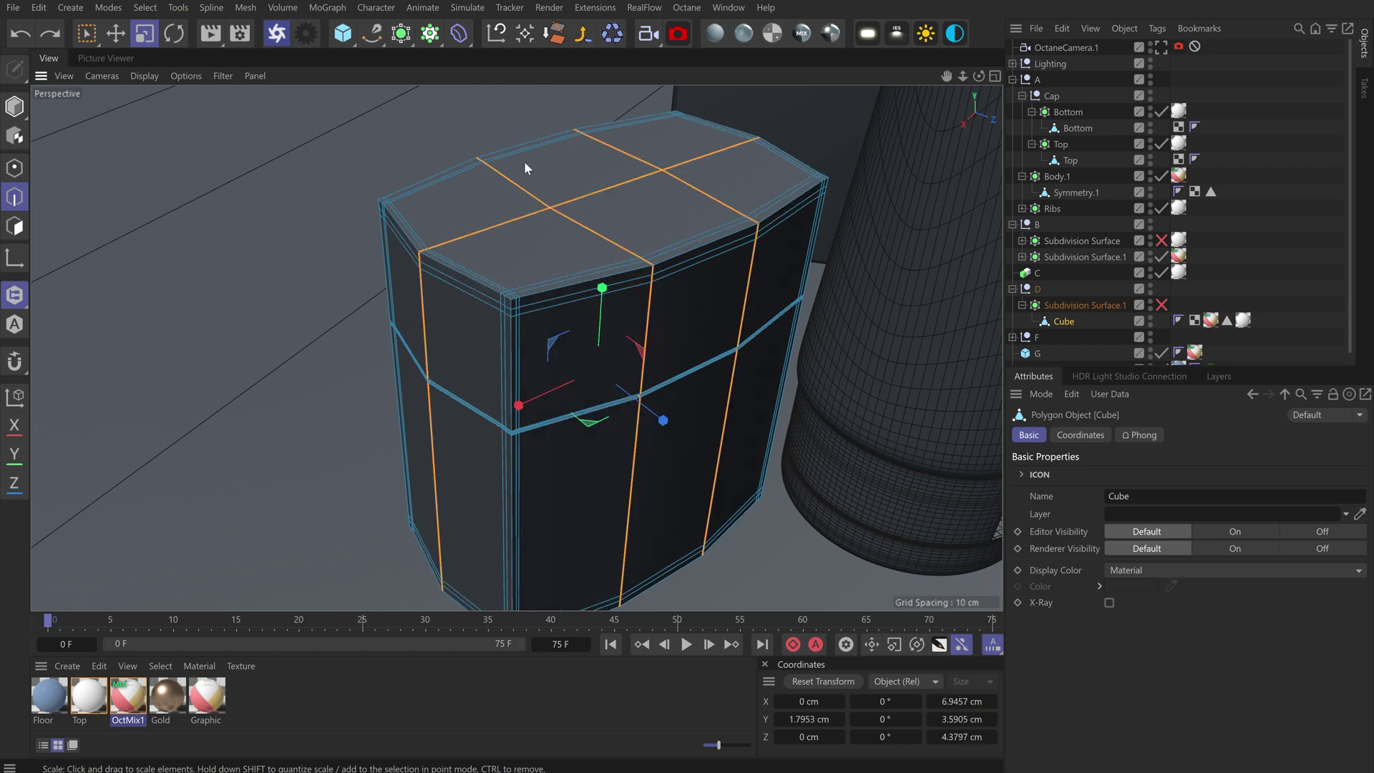
pyautogui.scroll(-2, 438, 315)
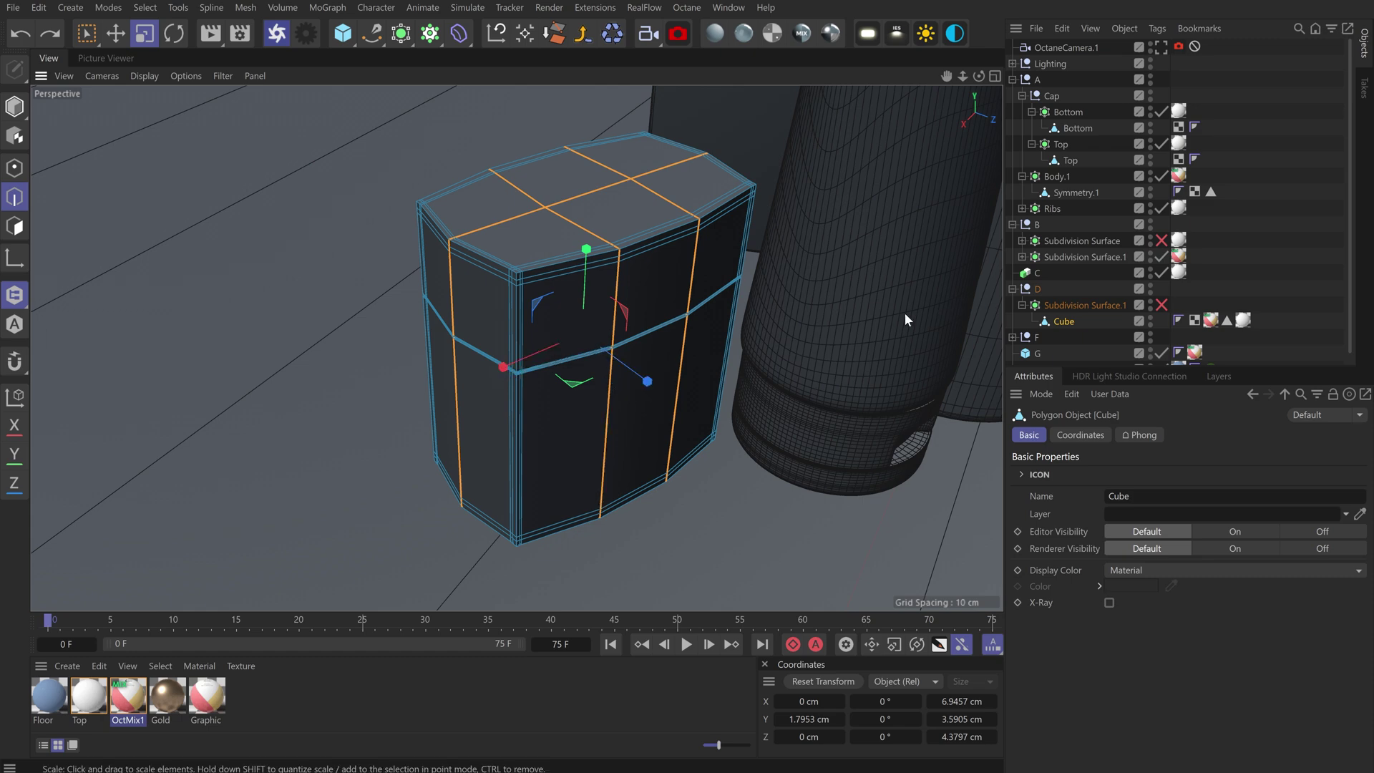
pyautogui.click(1161, 305)
pyautogui.moveTo(676, 335); pyautogui.dragTo(516, 368)
pyautogui.scroll(-3, 626, 347)
pyautogui.scroll(1, 627, 346)
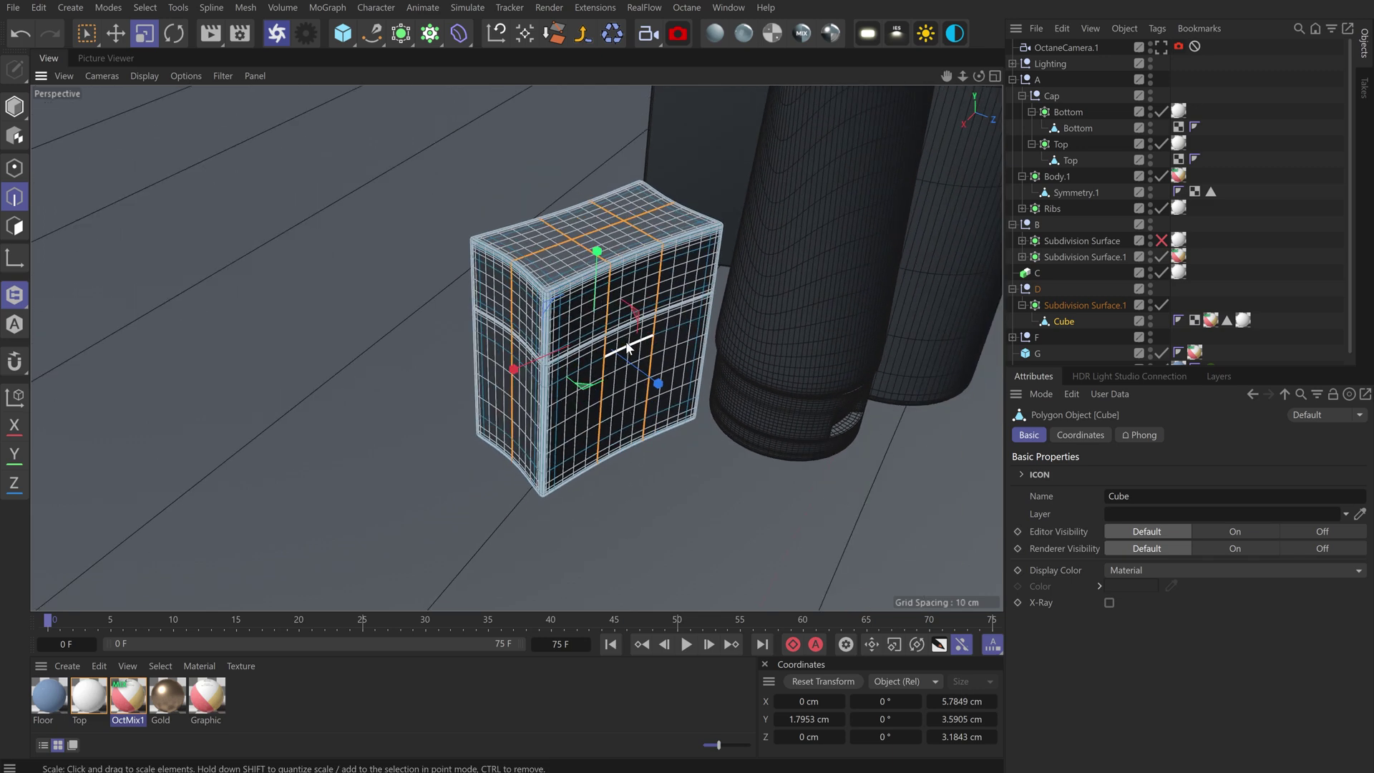
pyautogui.hotkey('ctrl', 'z')
pyautogui.hotkey('ctrl', 'z')
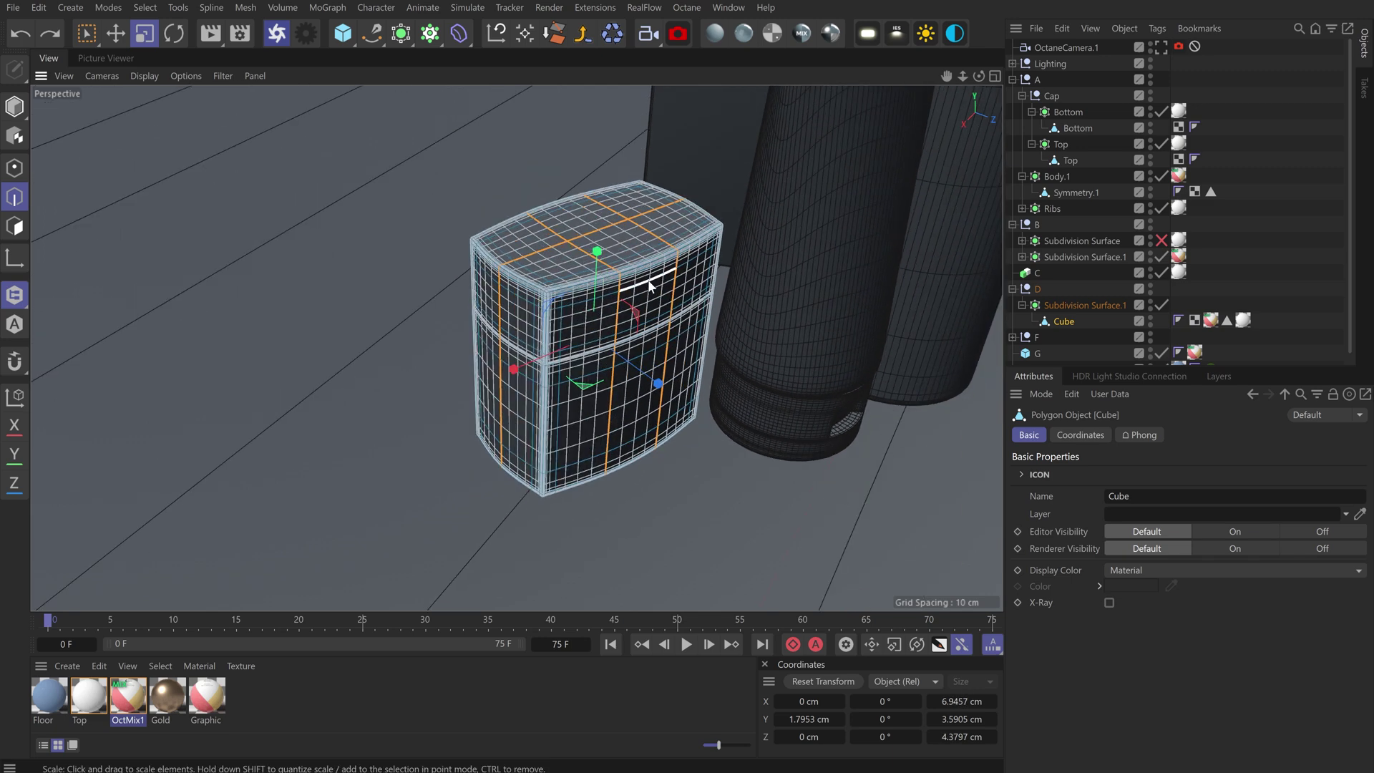
pyautogui.click(1207, 255)
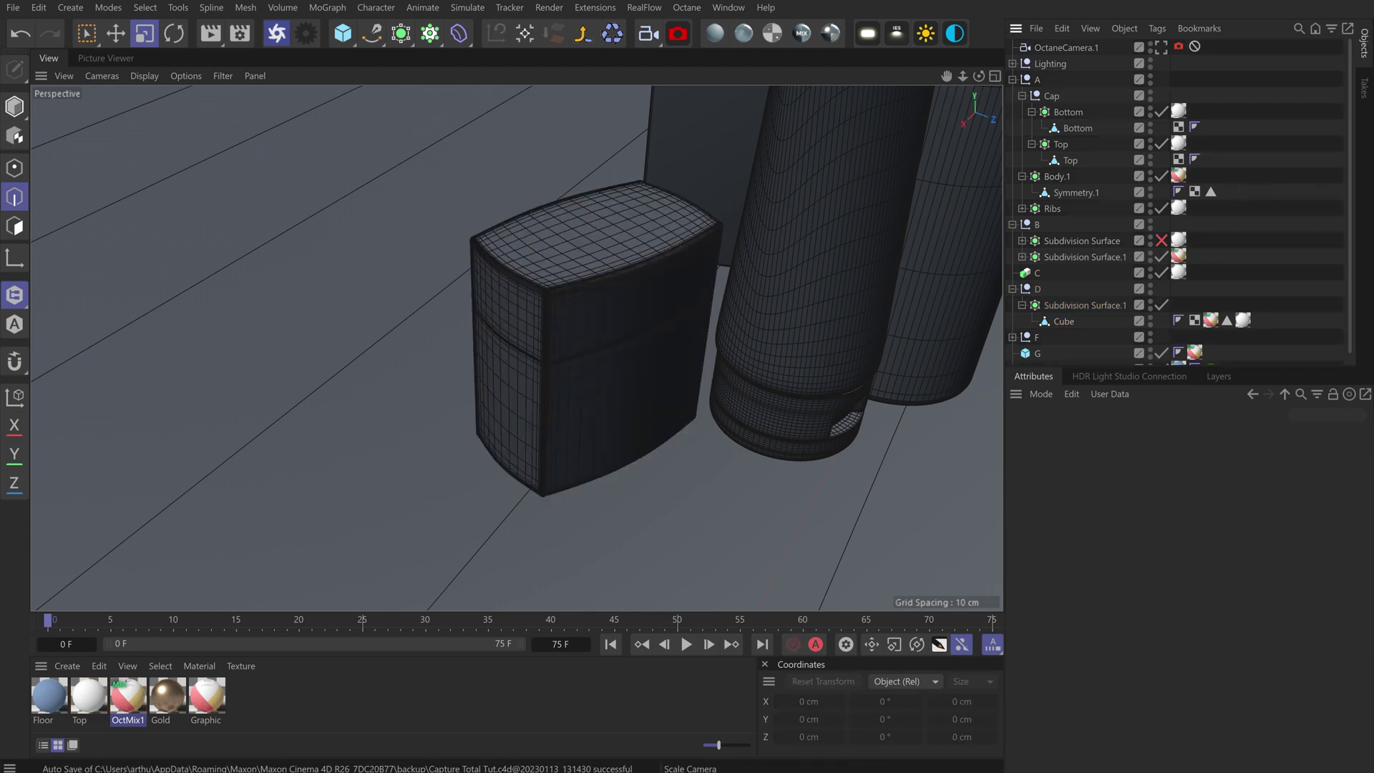
# Select the round jar, disable Subdivision Surface.1, enable Subdivision Surface under F, and collapse F
pyautogui.moveTo(962, 76); pyautogui.dragTo(601, 379)
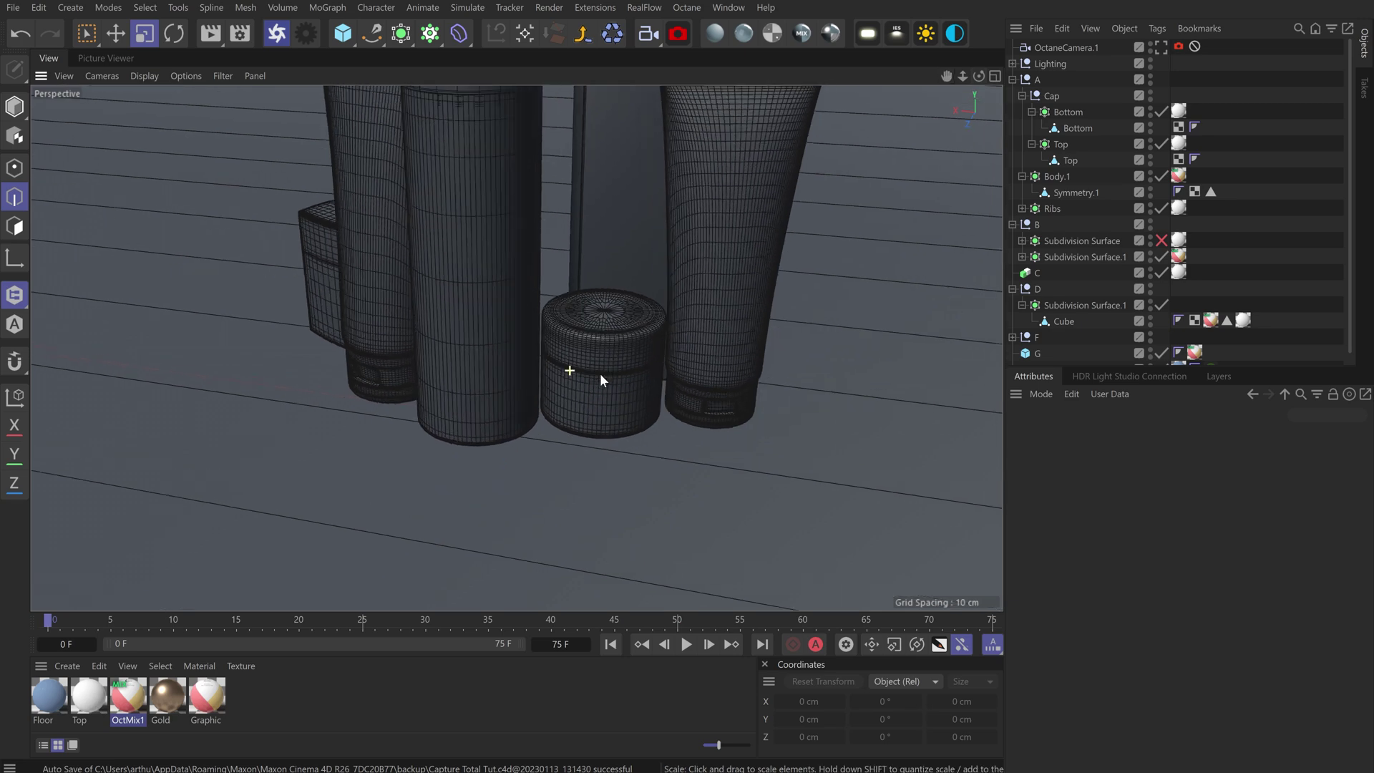
pyautogui.scroll(5, 601, 380)
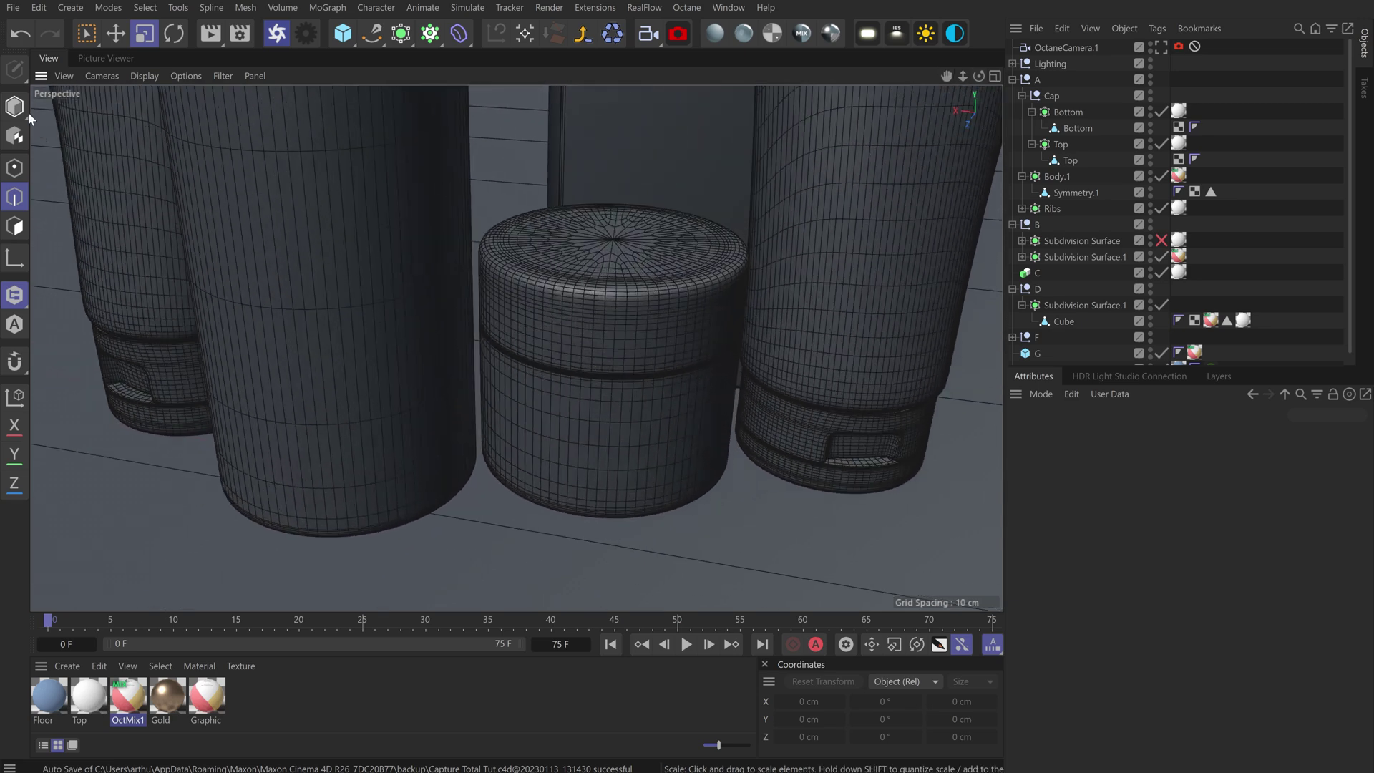
pyautogui.click(17, 108)
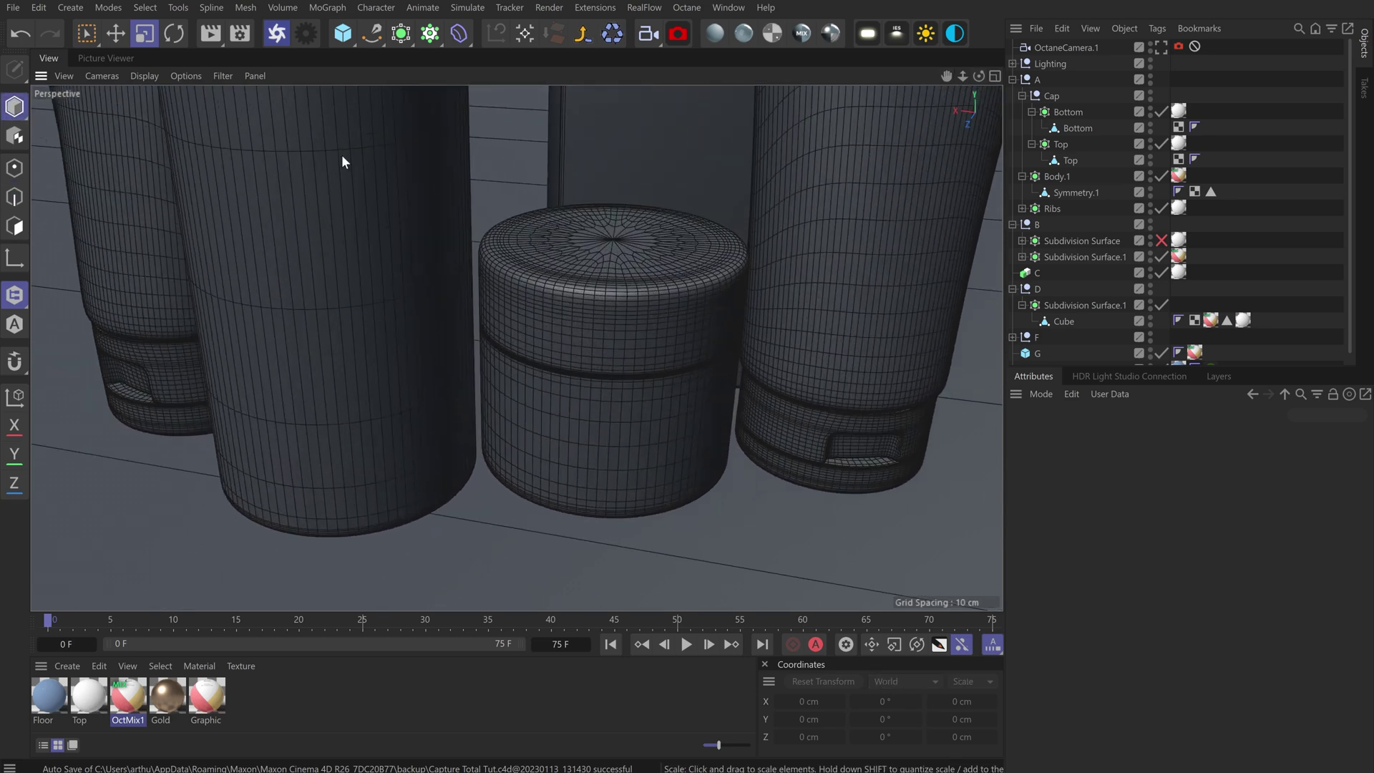
pyautogui.click(639, 261)
pyautogui.scroll(3, 594, 315)
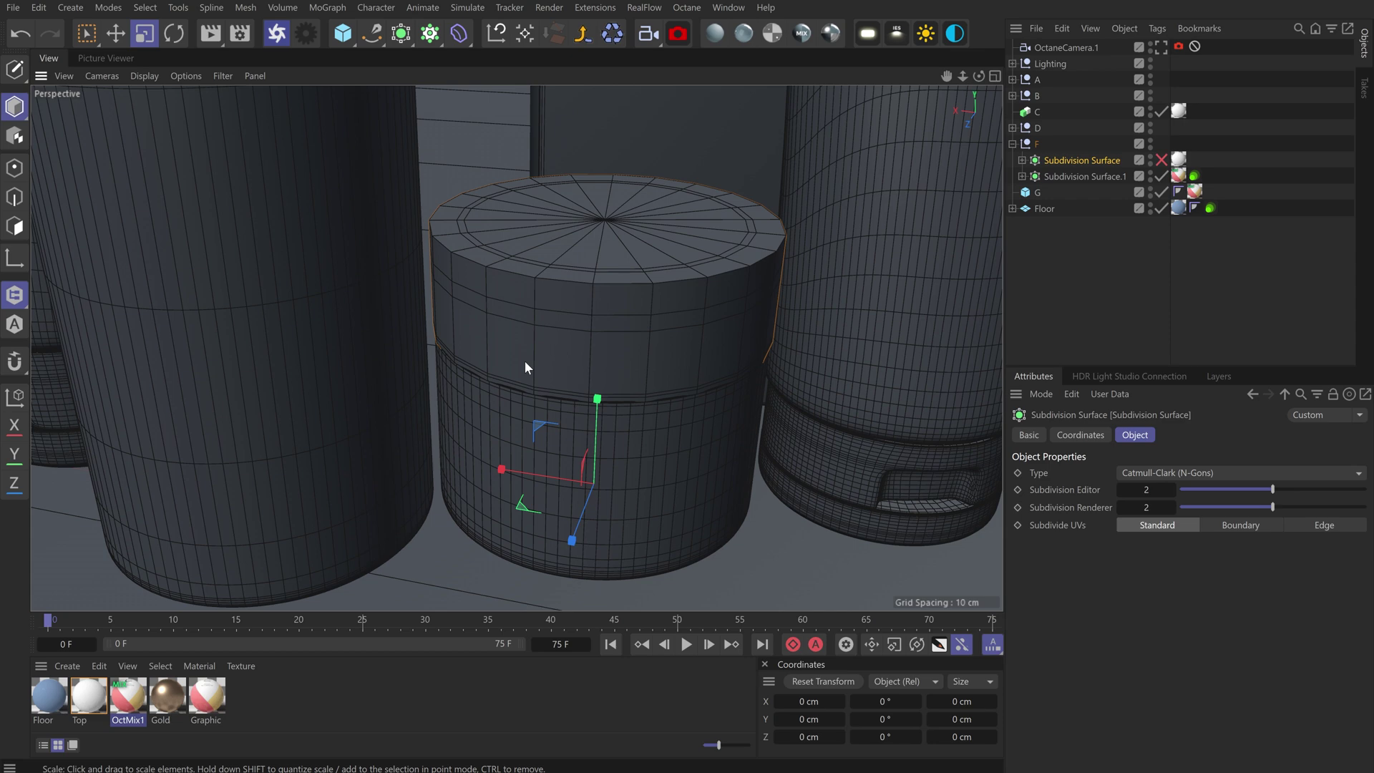
pyautogui.click(1161, 176)
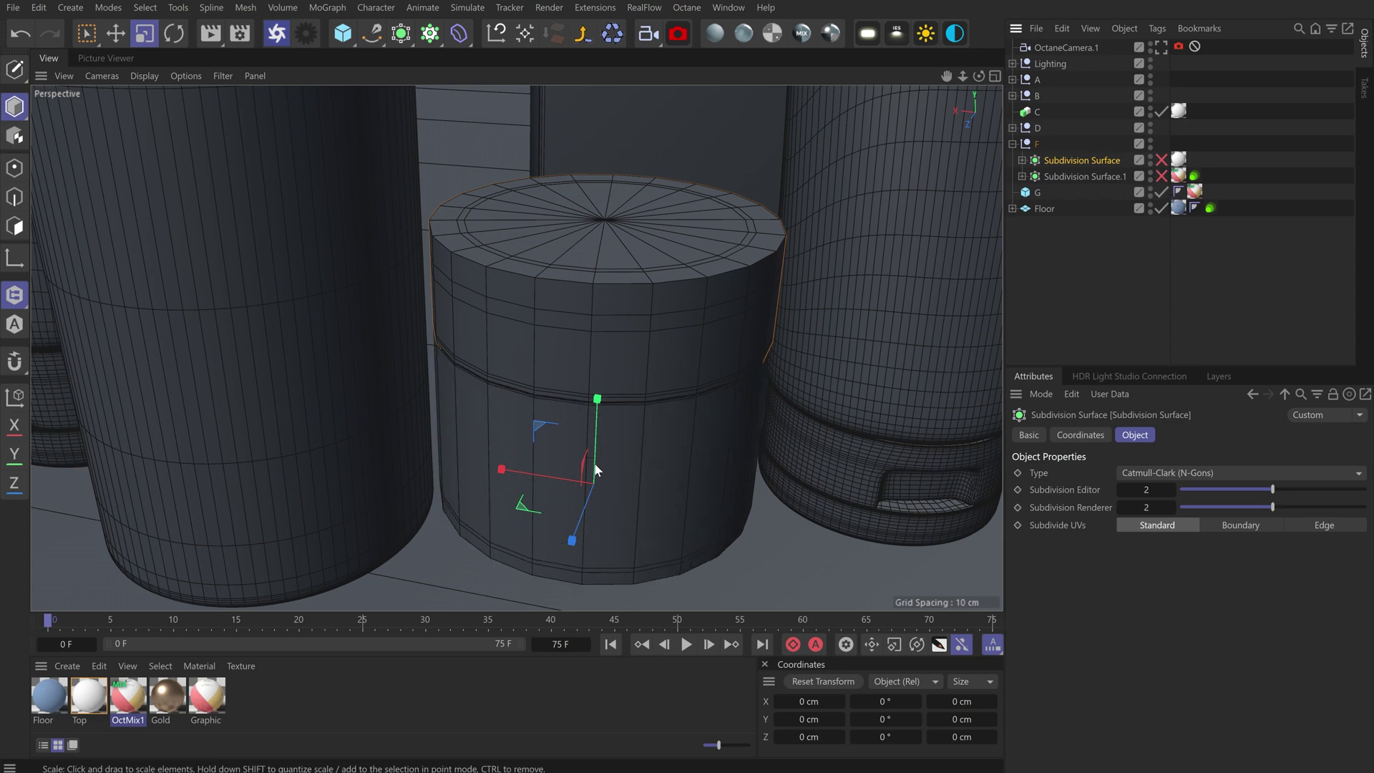
pyautogui.scroll(-3, 894, 343)
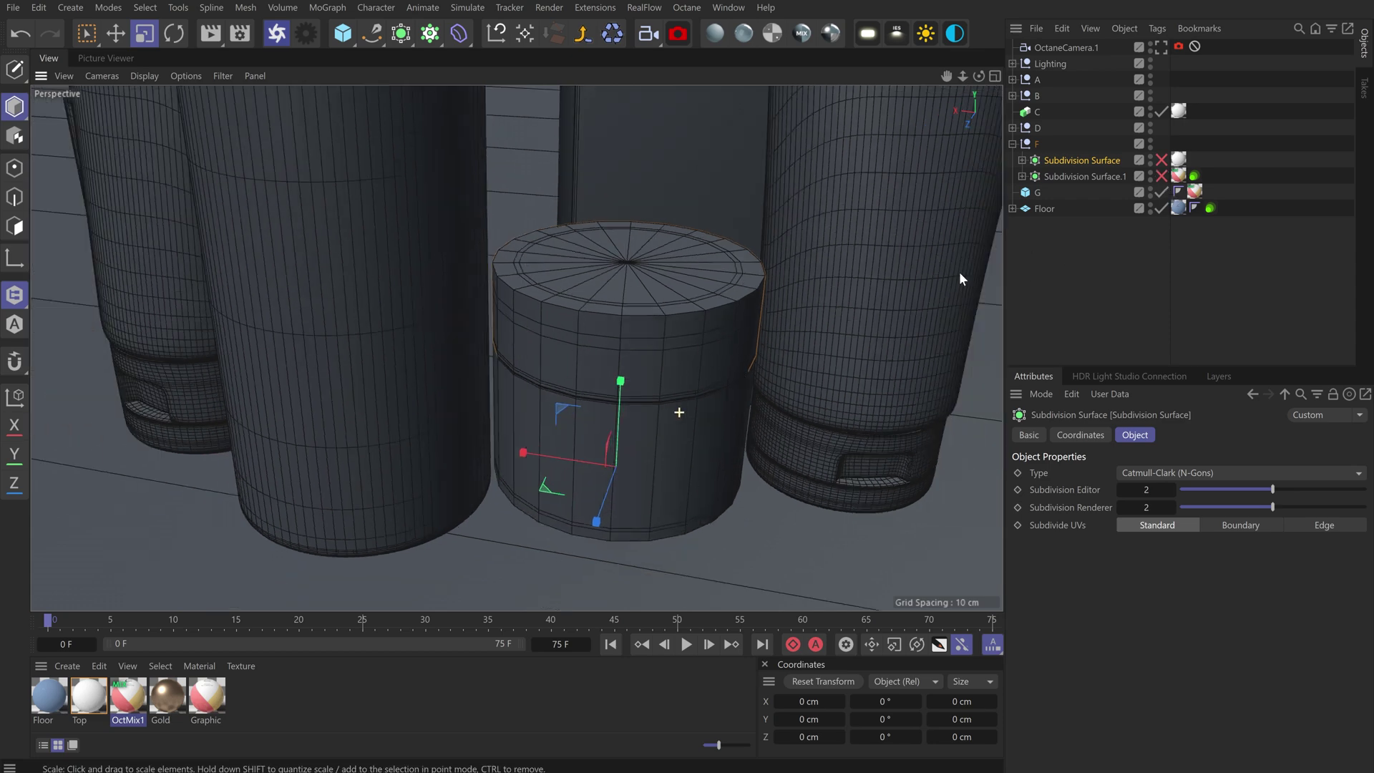
pyautogui.click(1161, 160)
pyautogui.click(1012, 144)
pyautogui.keyDown('alt'); pyautogui.moveTo(989, 175); pyautogui.dragTo(260, 91); pyautogui.keyUp('alt')
# Turn on texture display in the viewport and briefly select the tall bottle's label material
pyautogui.click(186, 76)
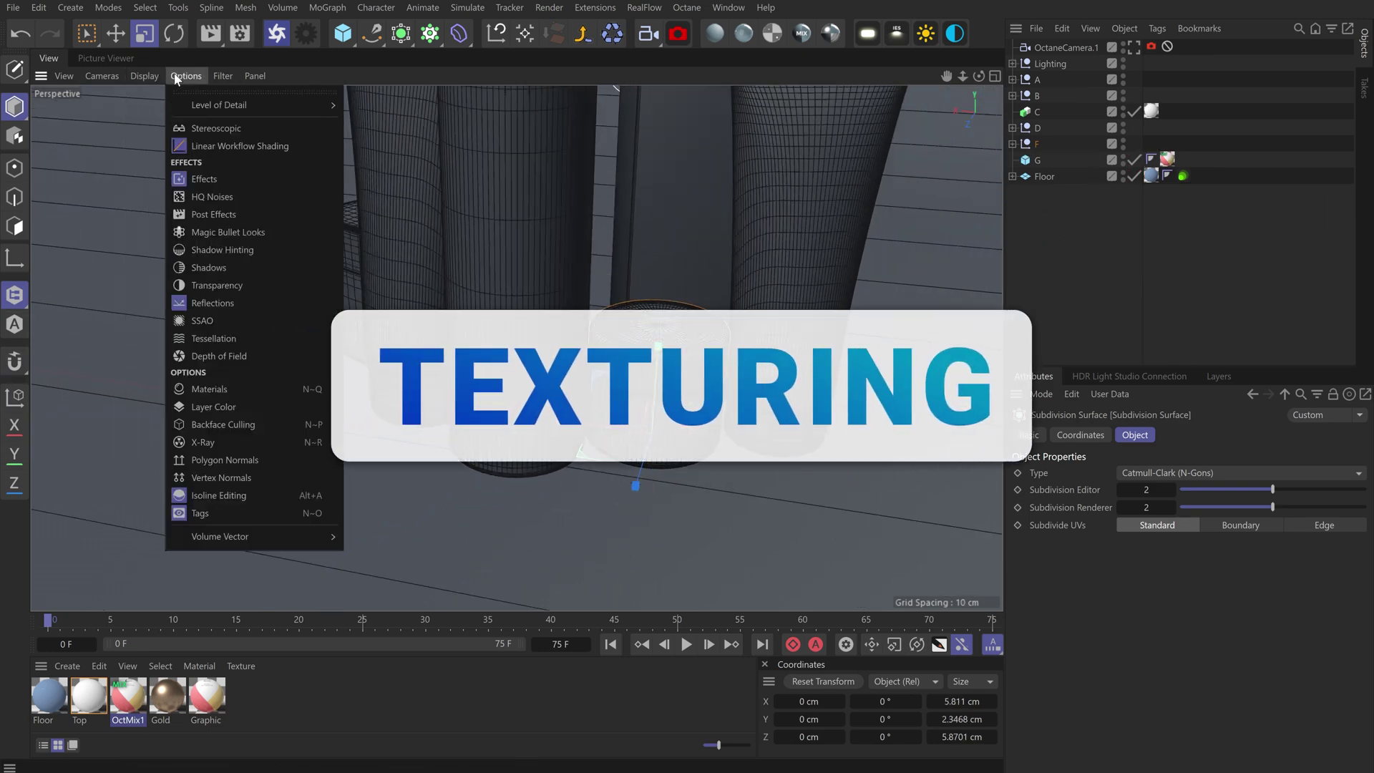
pyautogui.click(199, 197)
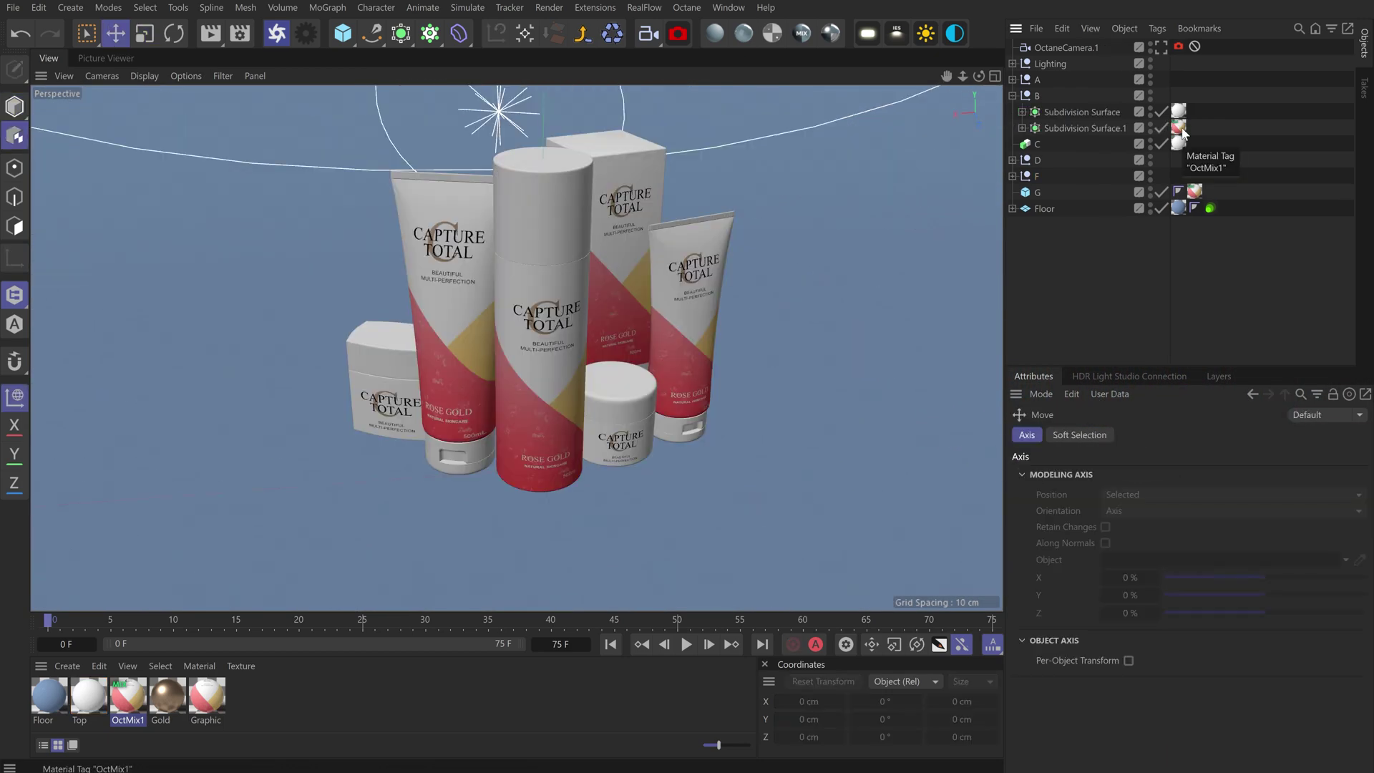
pyautogui.click(1178, 129)
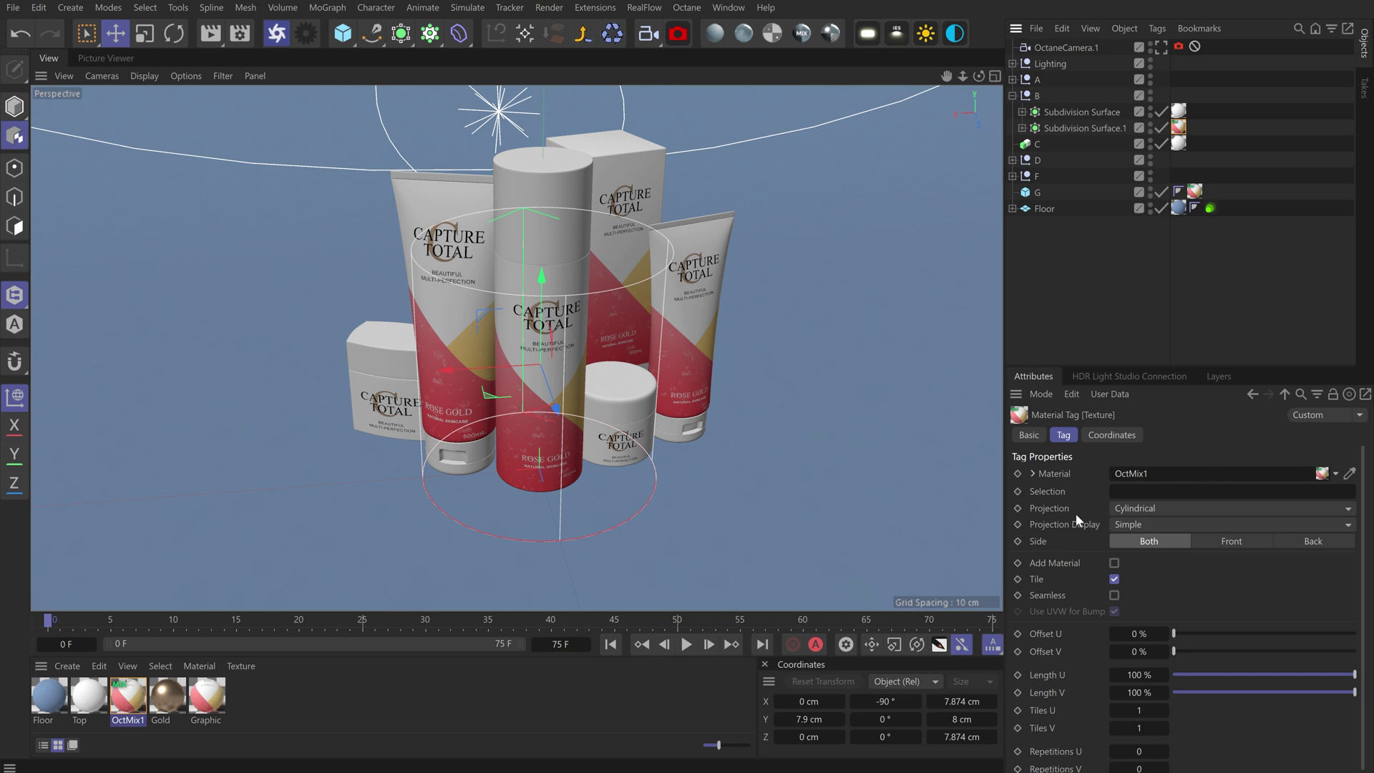
pyautogui.click(1131, 246)
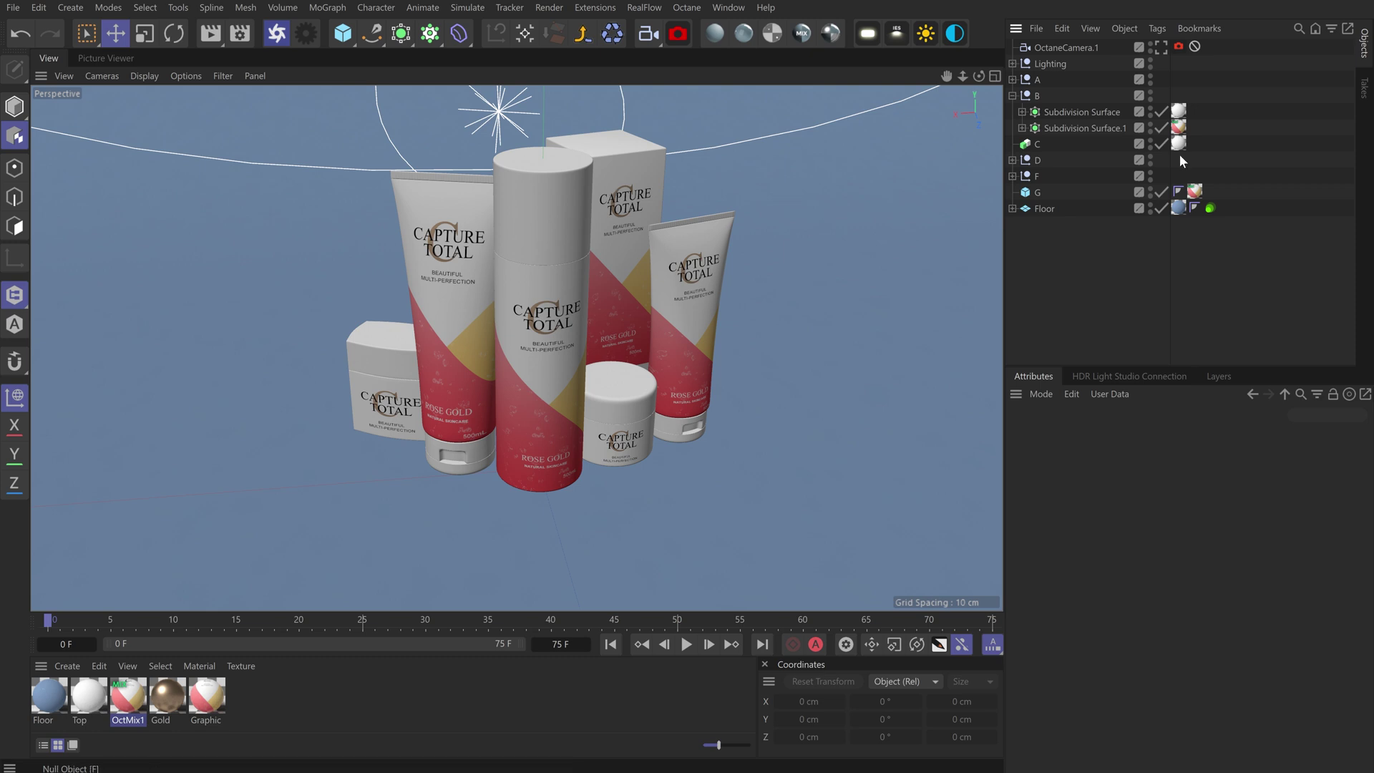
# Raise the OctMix1 label projection on the tall bottle, then undo the move
pyautogui.click(1178, 128)
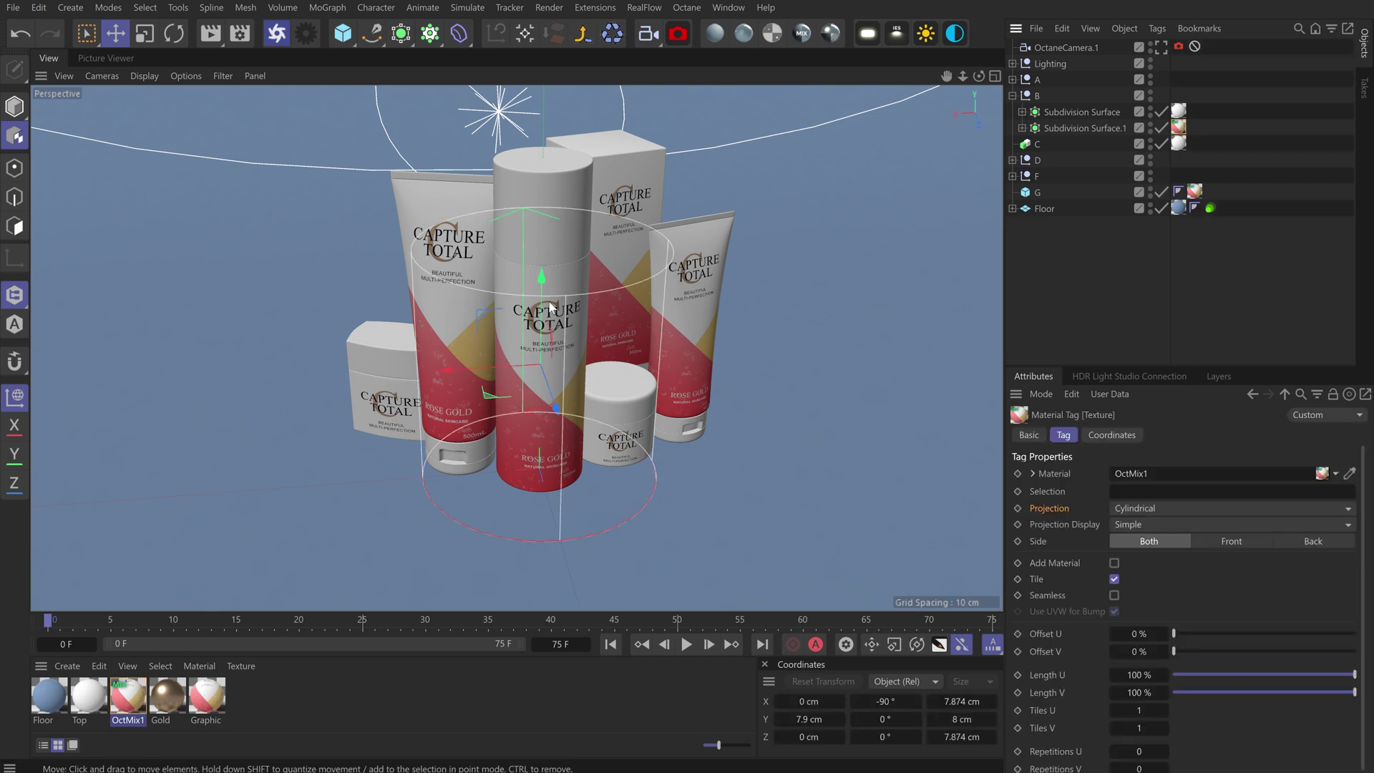
pyautogui.moveTo(541, 285); pyautogui.dragTo(592, 287)
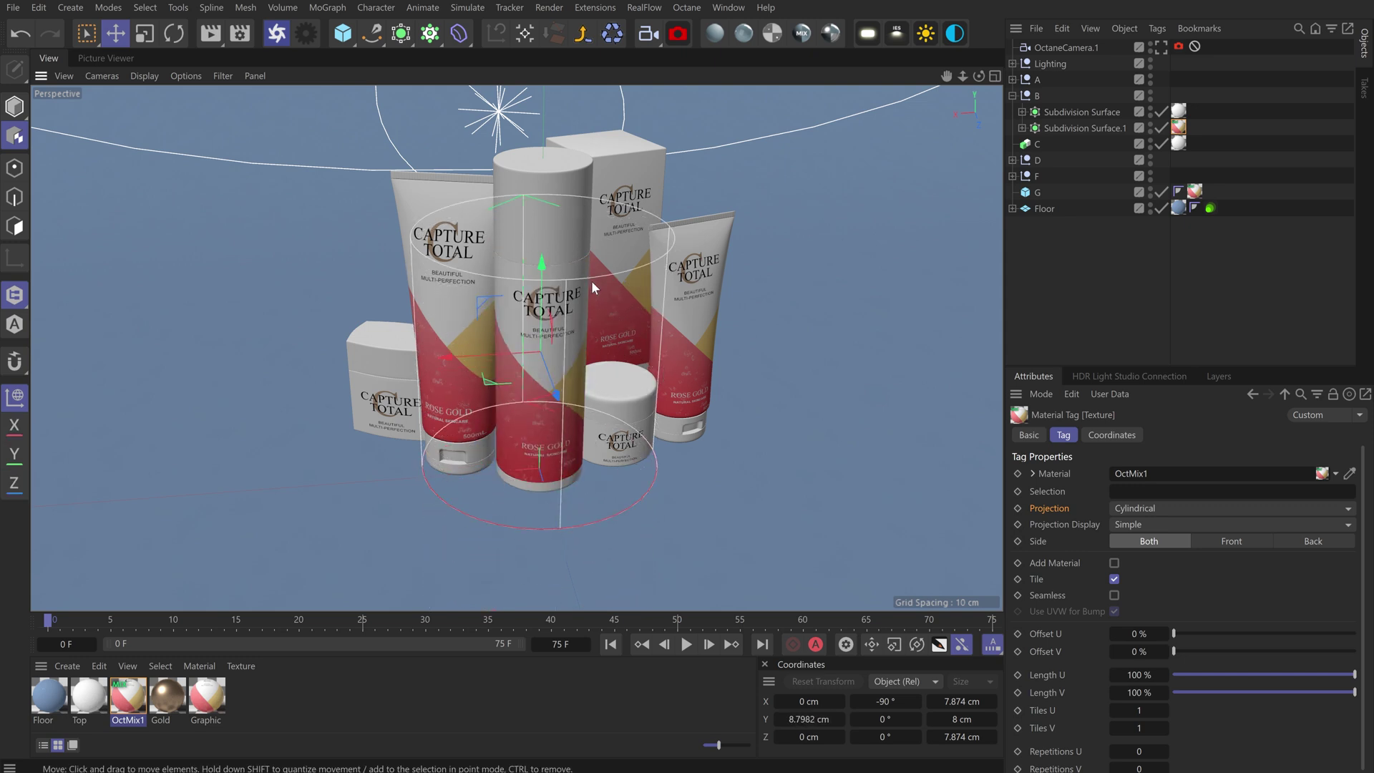
pyautogui.hotkey('ctrl', 'z')
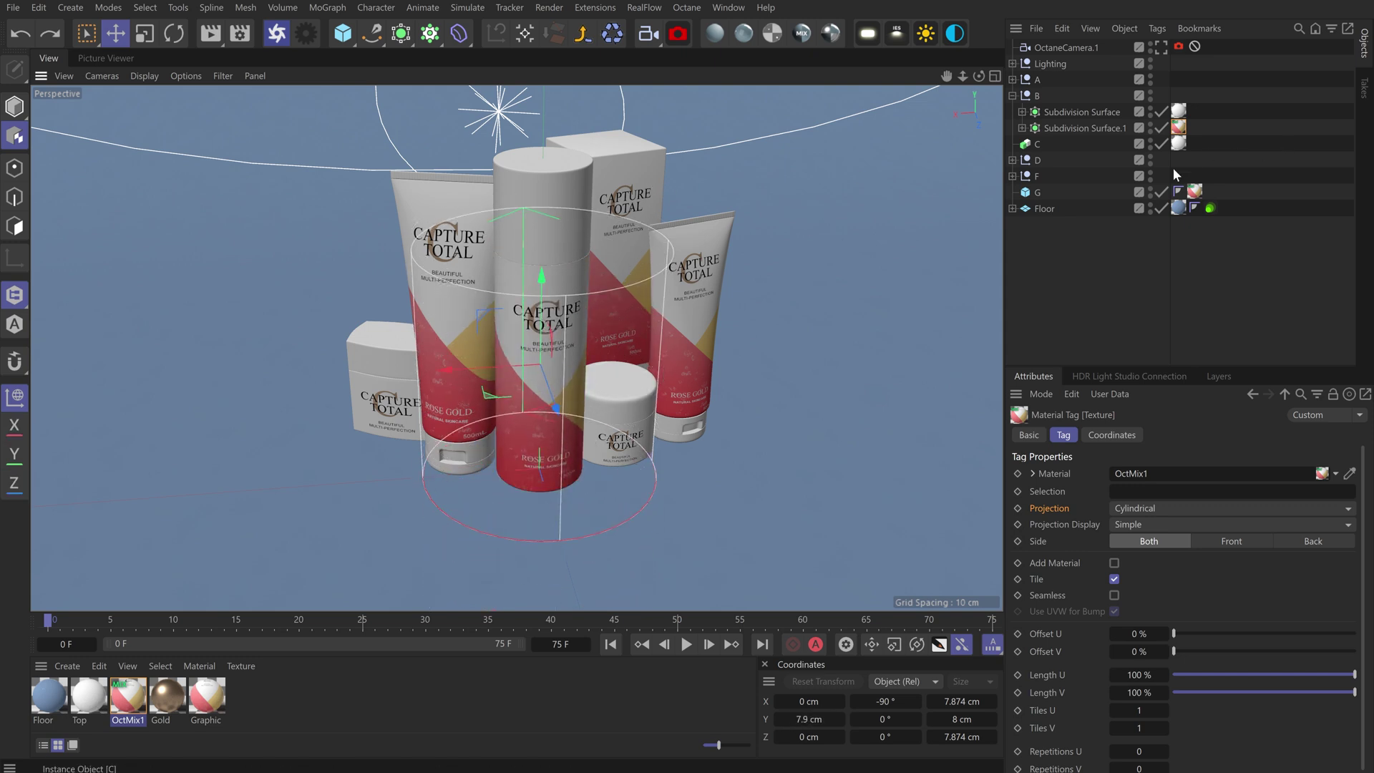
# Deselect the label material, collapse group B, and switch to Photoshop
pyautogui.click(1237, 137)
pyautogui.click(1013, 96)
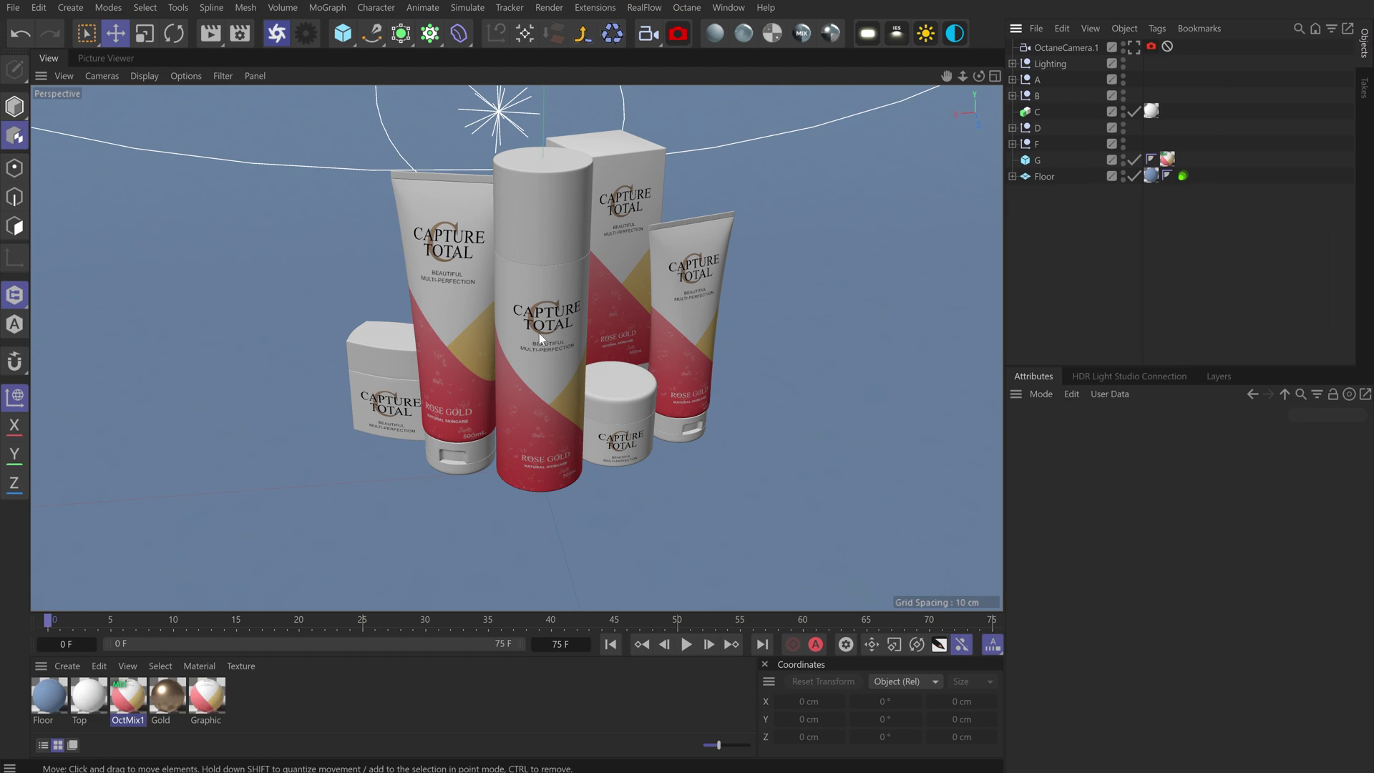
pyautogui.moveTo(633, 770)
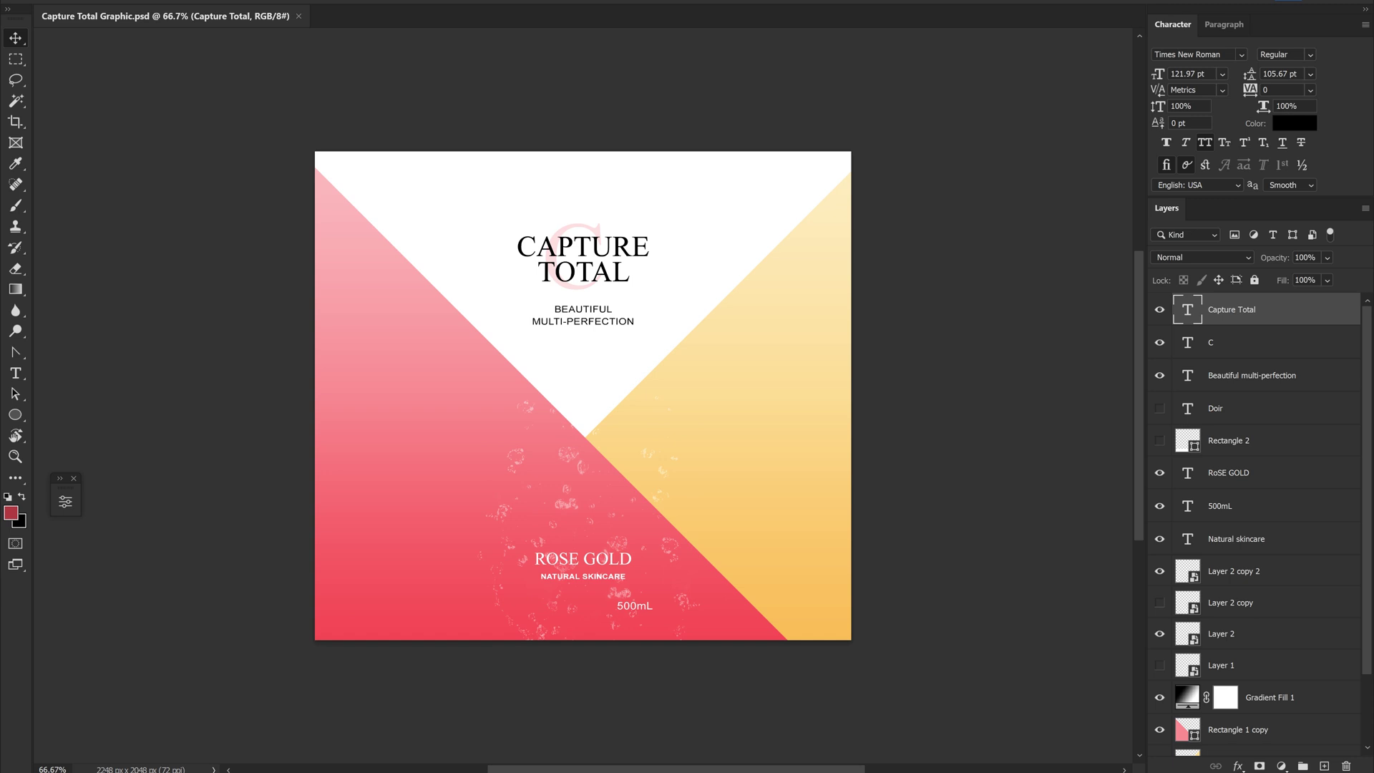
pyautogui.click(1159, 310)
pyautogui.click(1160, 315)
pyautogui.click(1160, 375)
pyautogui.scroll(-3, 1229, 643)
pyautogui.click(1229, 642)
pyautogui.click(1159, 644)
pyautogui.click(1159, 645)
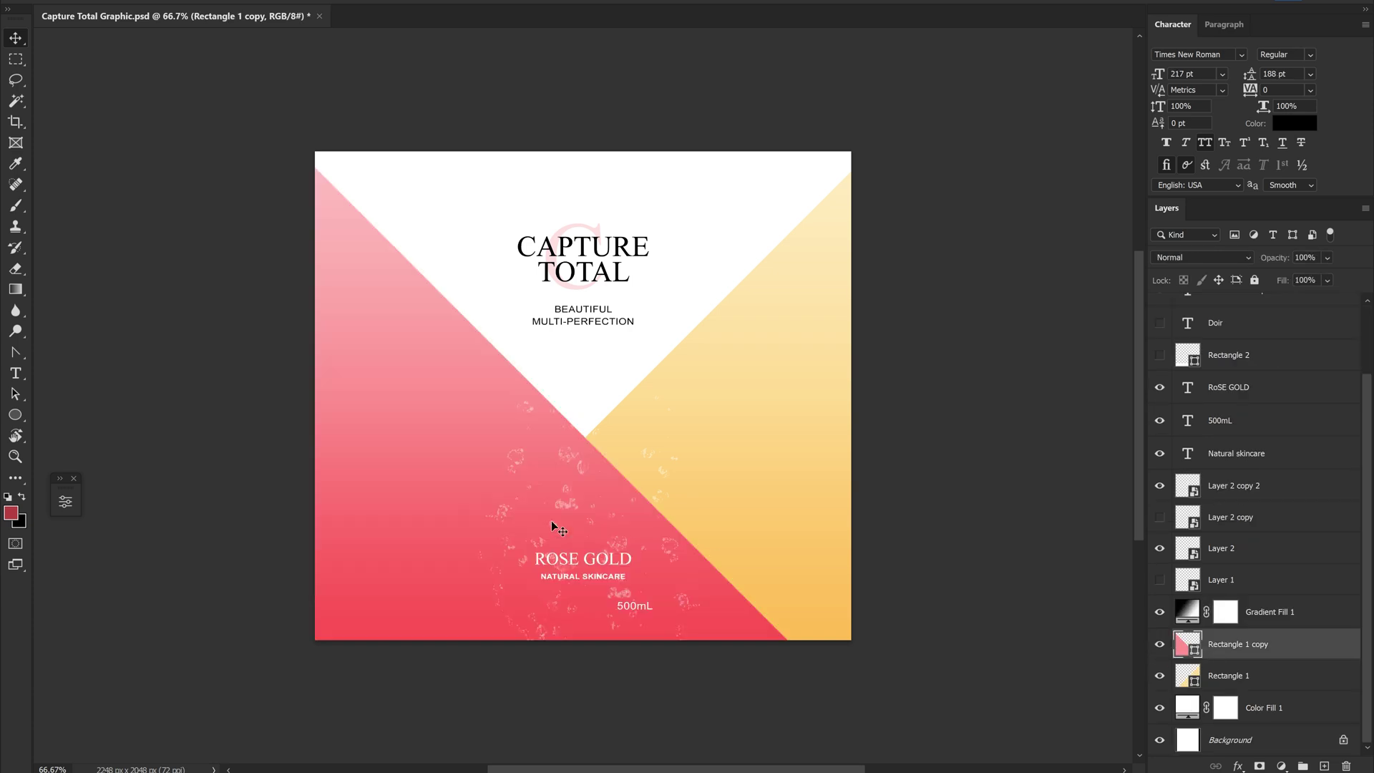
pyautogui.moveTo(522, 555); pyautogui.dragTo(959, 366)
pyautogui.hotkey('ctrl', 'z')
pyautogui.click(1238, 676)
pyautogui.click(1197, 712)
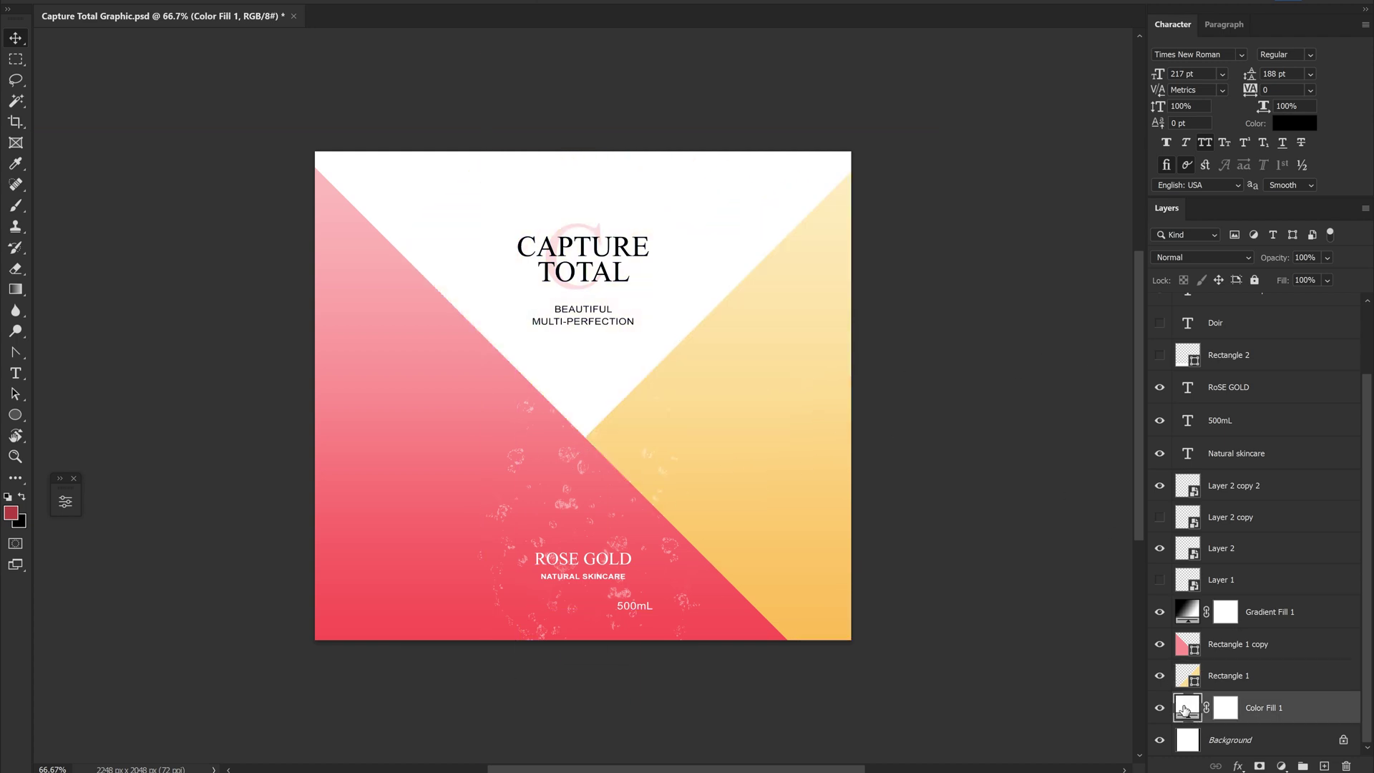
pyautogui.click(1159, 707)
pyautogui.click(1195, 623)
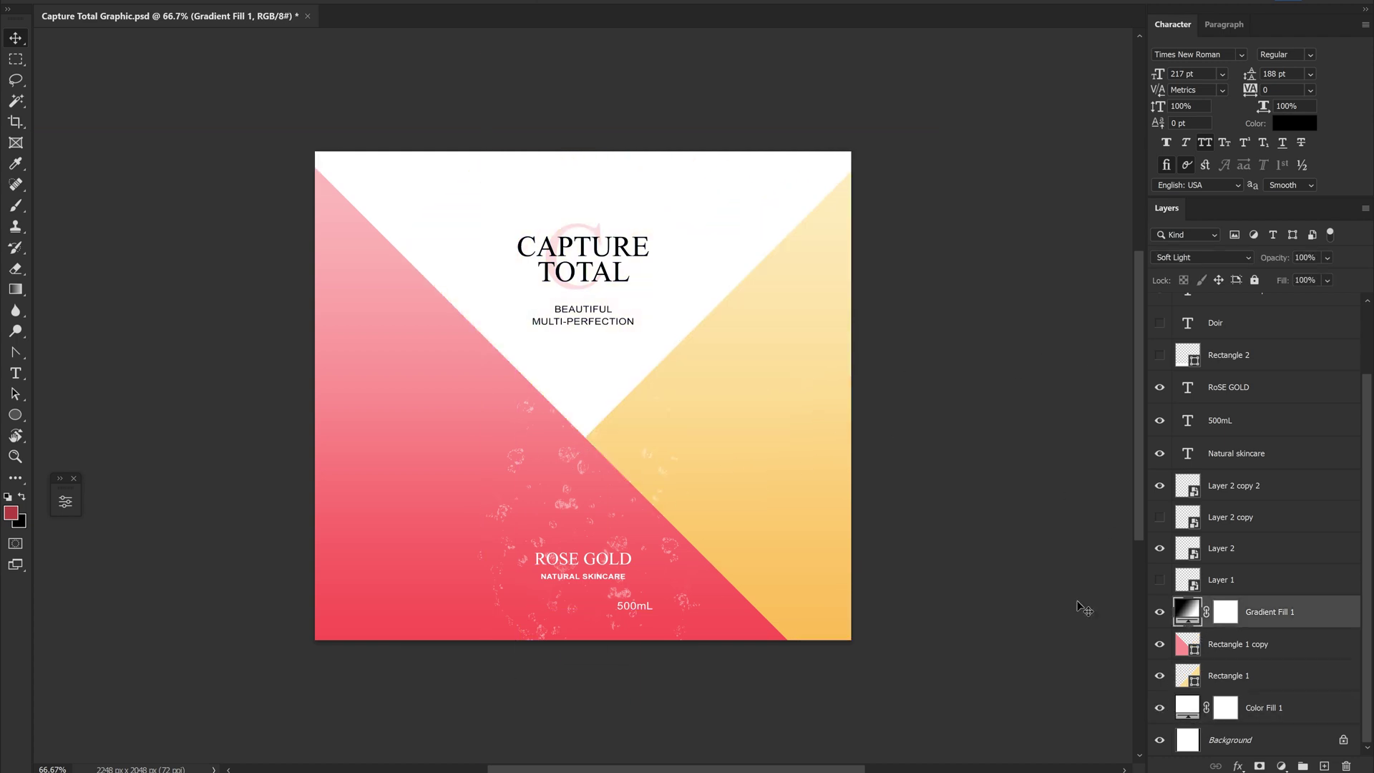
pyautogui.click(1196, 545)
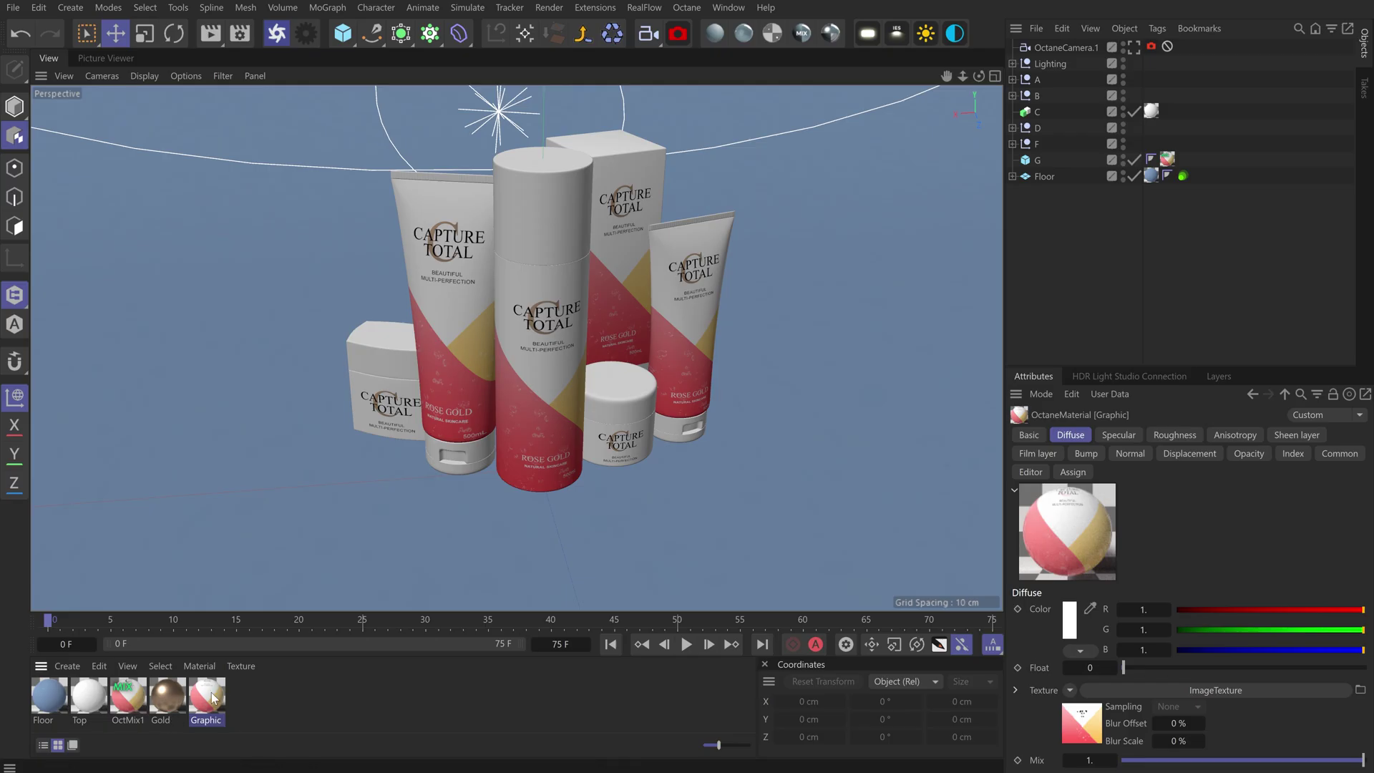
# Inspect the Graphic material's image texture file path, then move the Material Editor aside
pyautogui.doubleClick(206, 696)
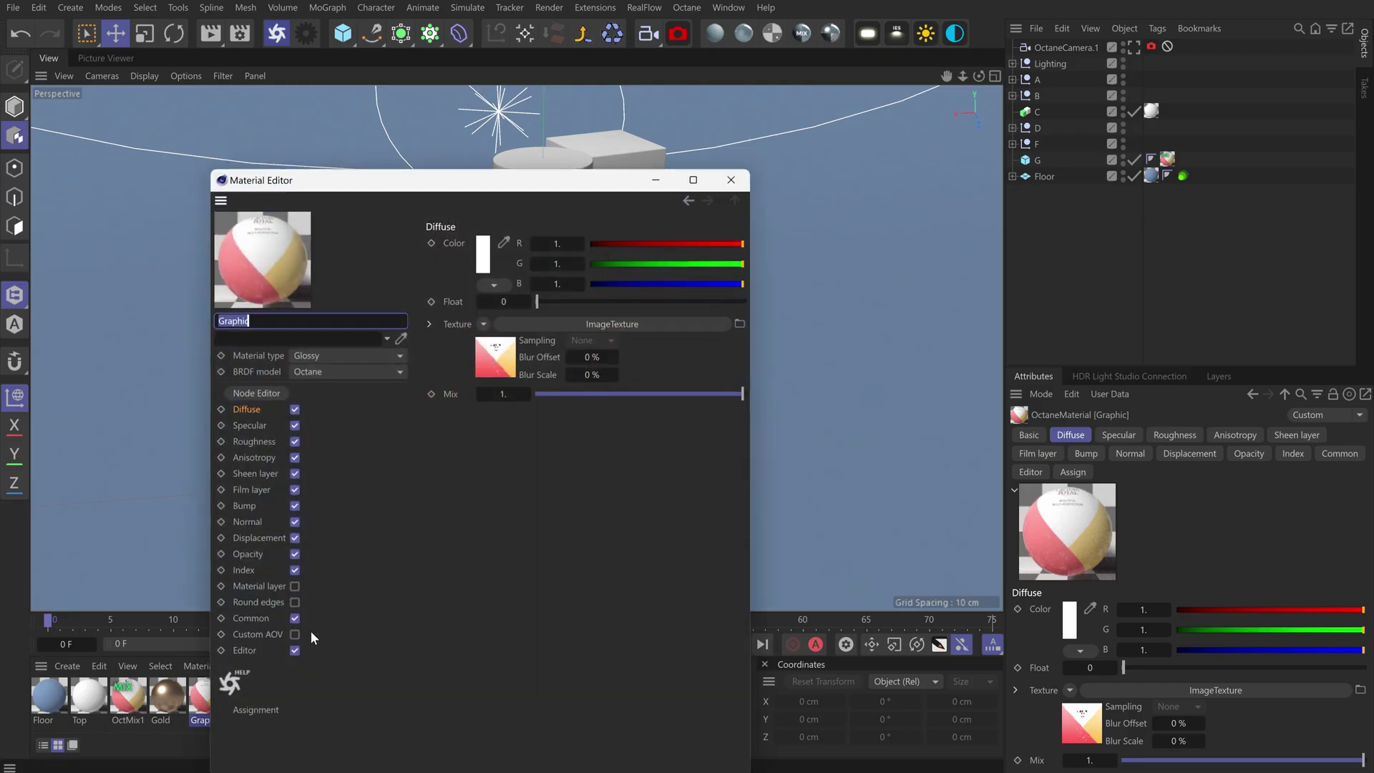
pyautogui.click(512, 356)
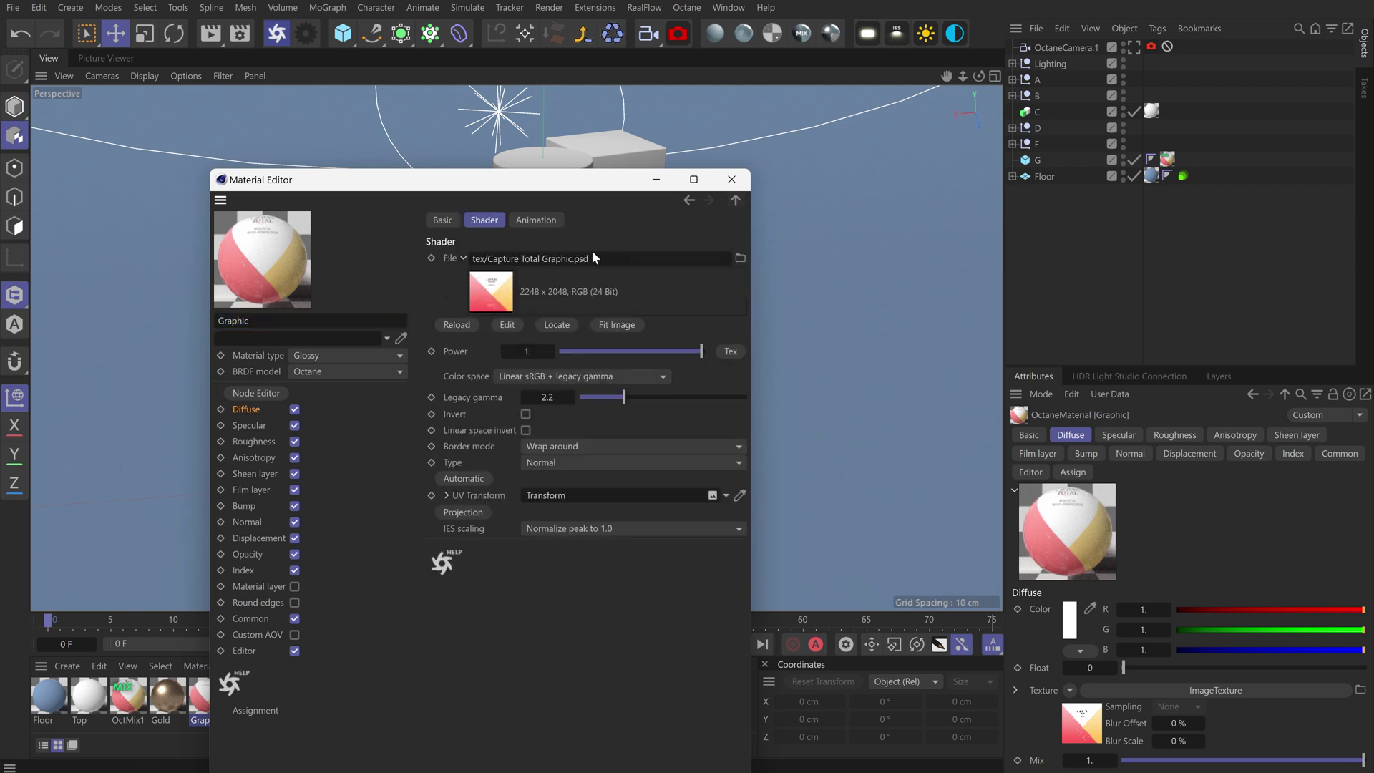
pyautogui.moveTo(629, 259); pyautogui.dragTo(276, 240)
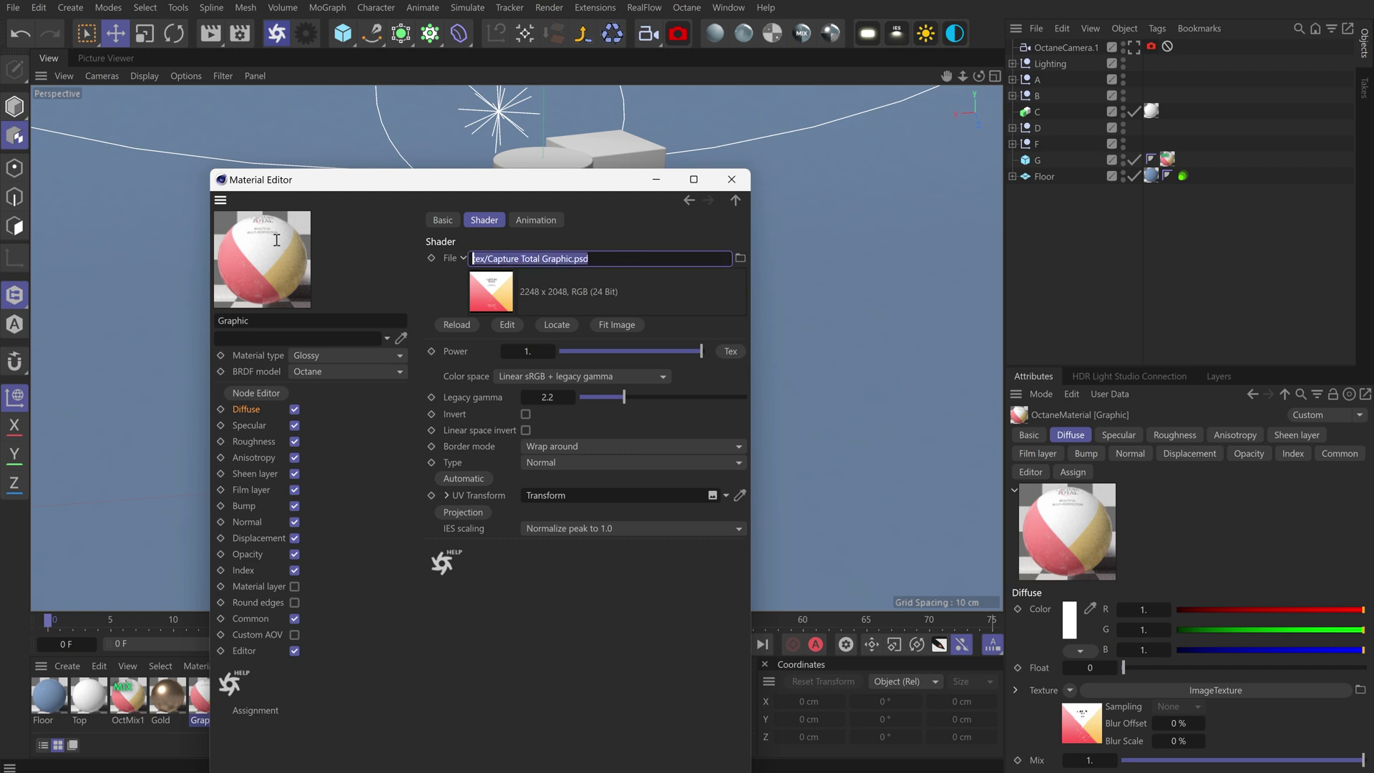
pyautogui.click(734, 200)
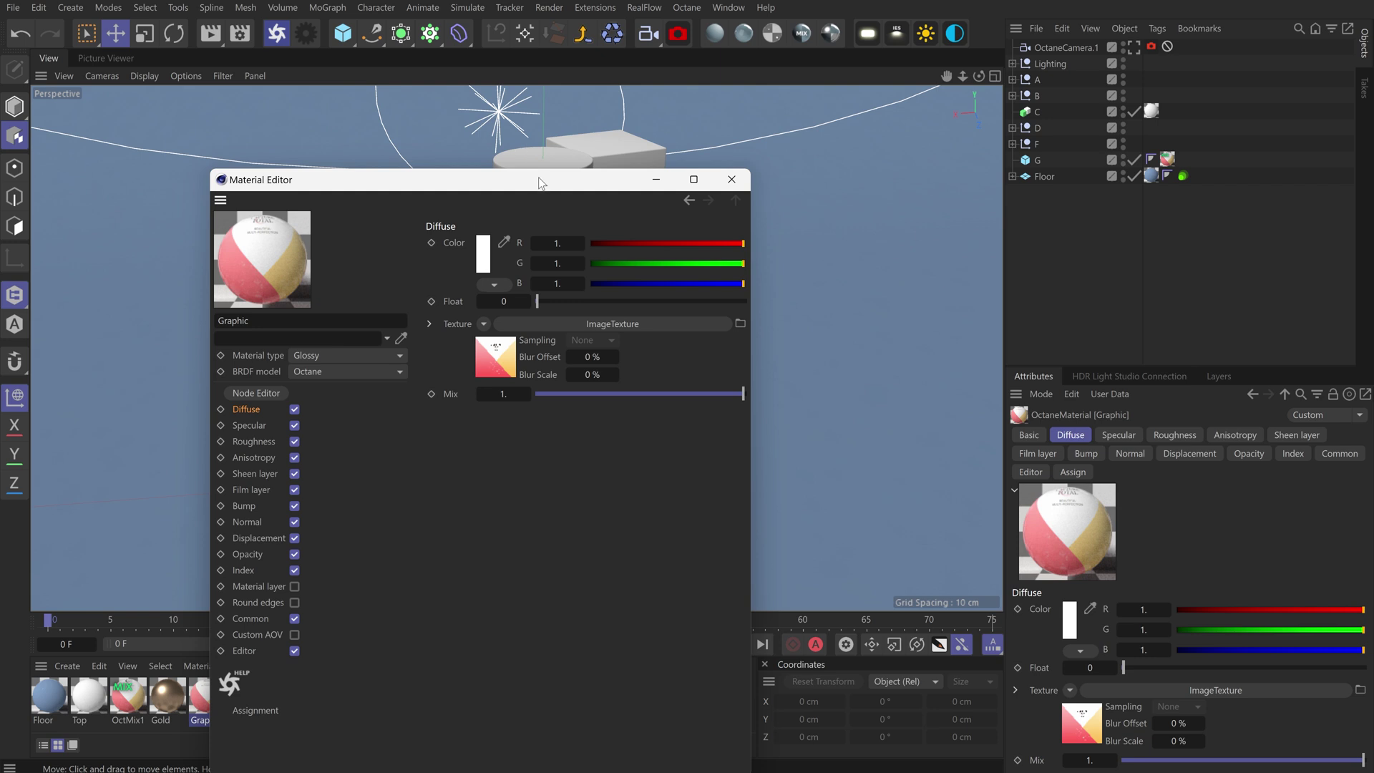
pyautogui.moveTo(542, 183); pyautogui.dragTo(614, 424)
# Keep Cylindrical projection, Fit to Object including sub-objects, then undo the fit
pyautogui.click(1179, 128)
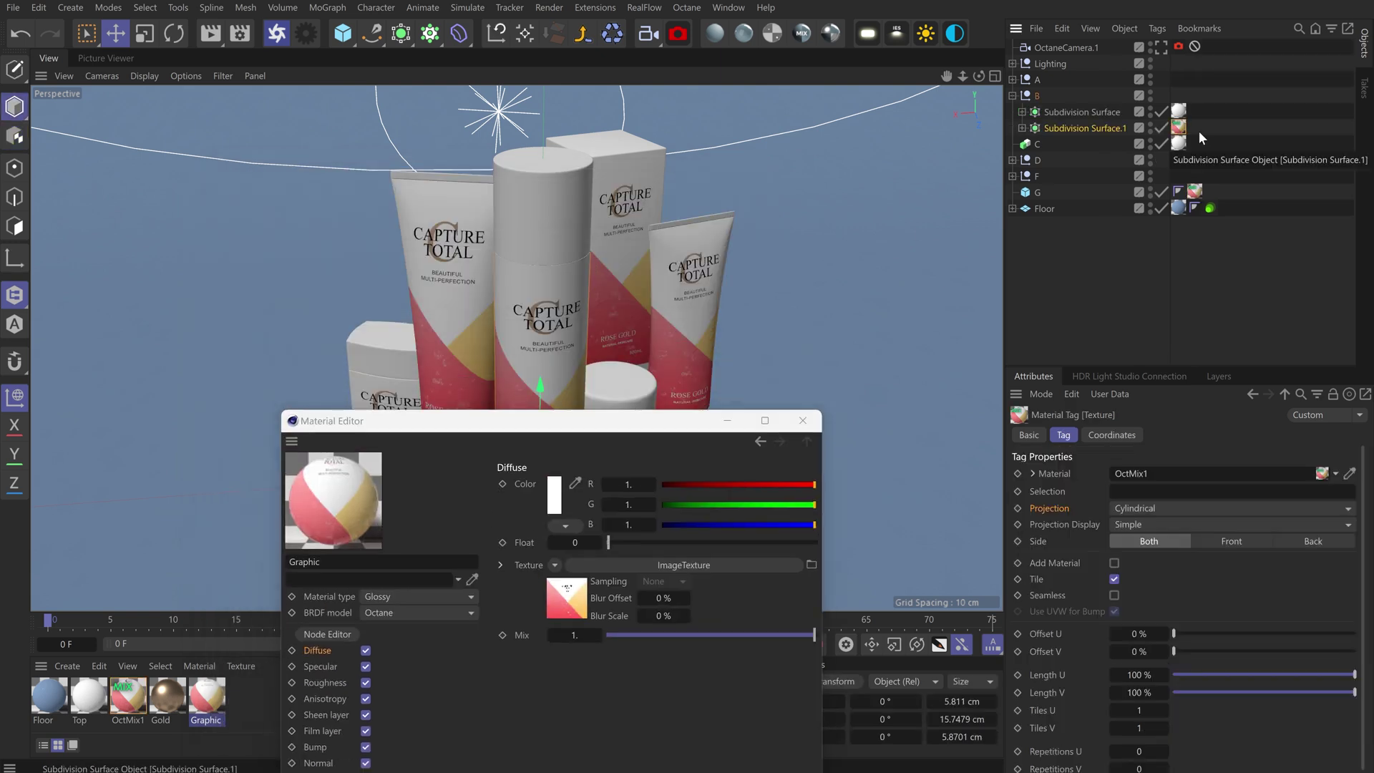
pyautogui.click(1145, 507)
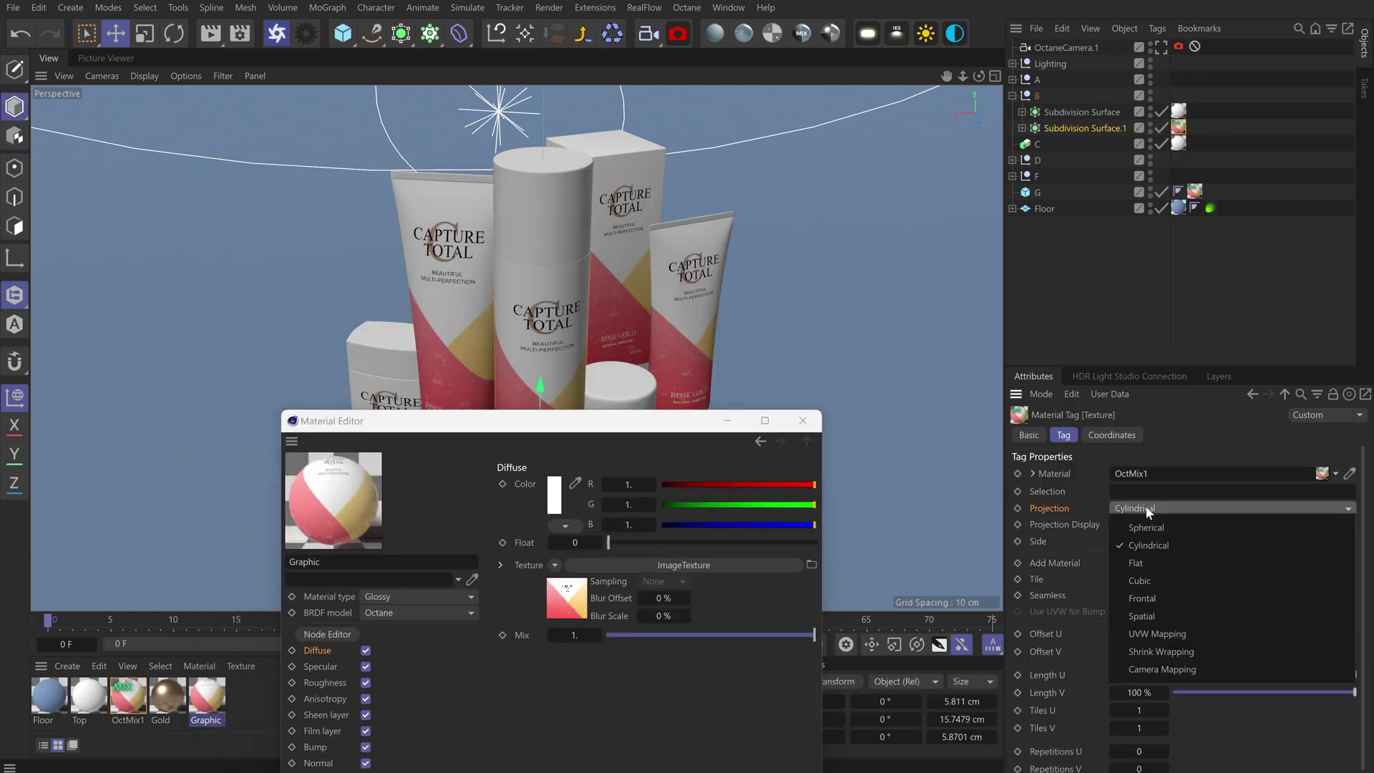
pyautogui.click(1179, 127)
pyautogui.rightClick(1179, 127)
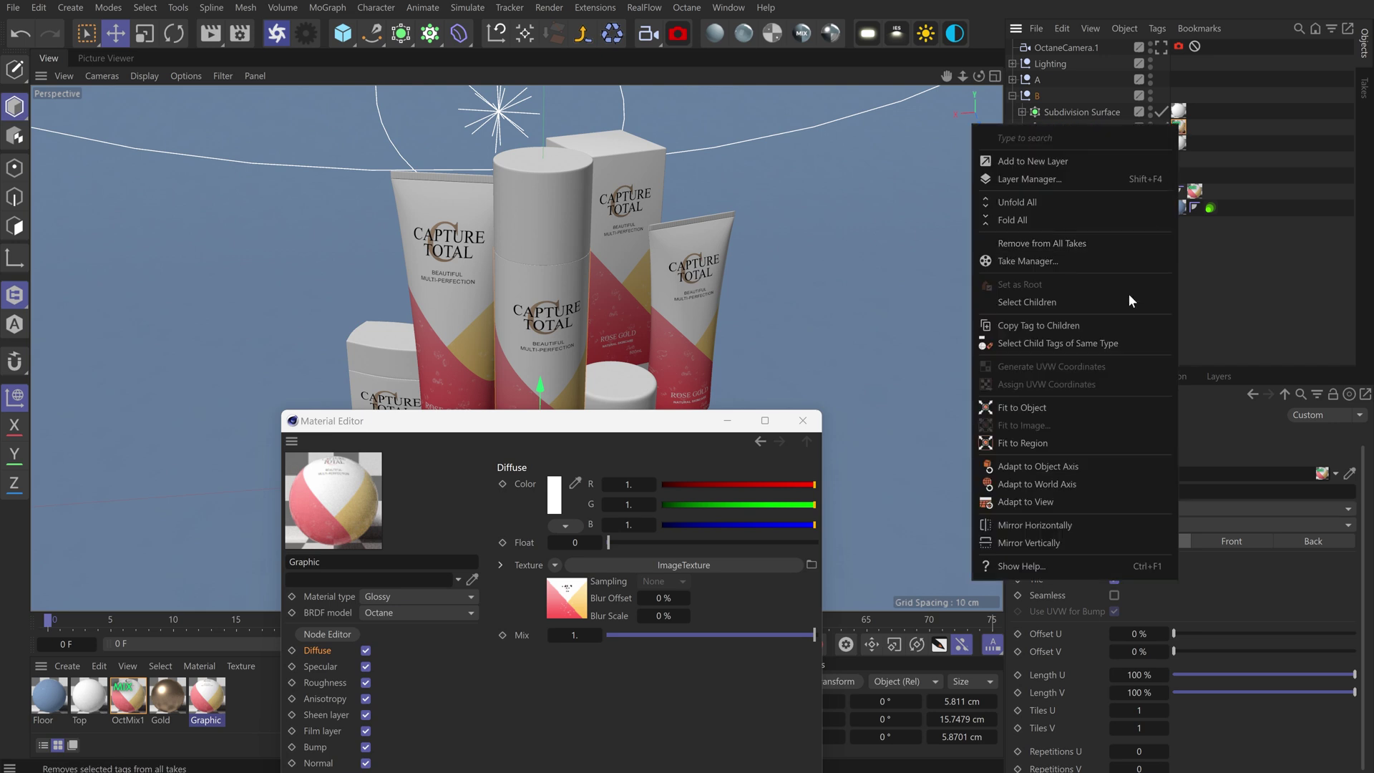
pyautogui.click(1049, 407)
pyautogui.click(697, 432)
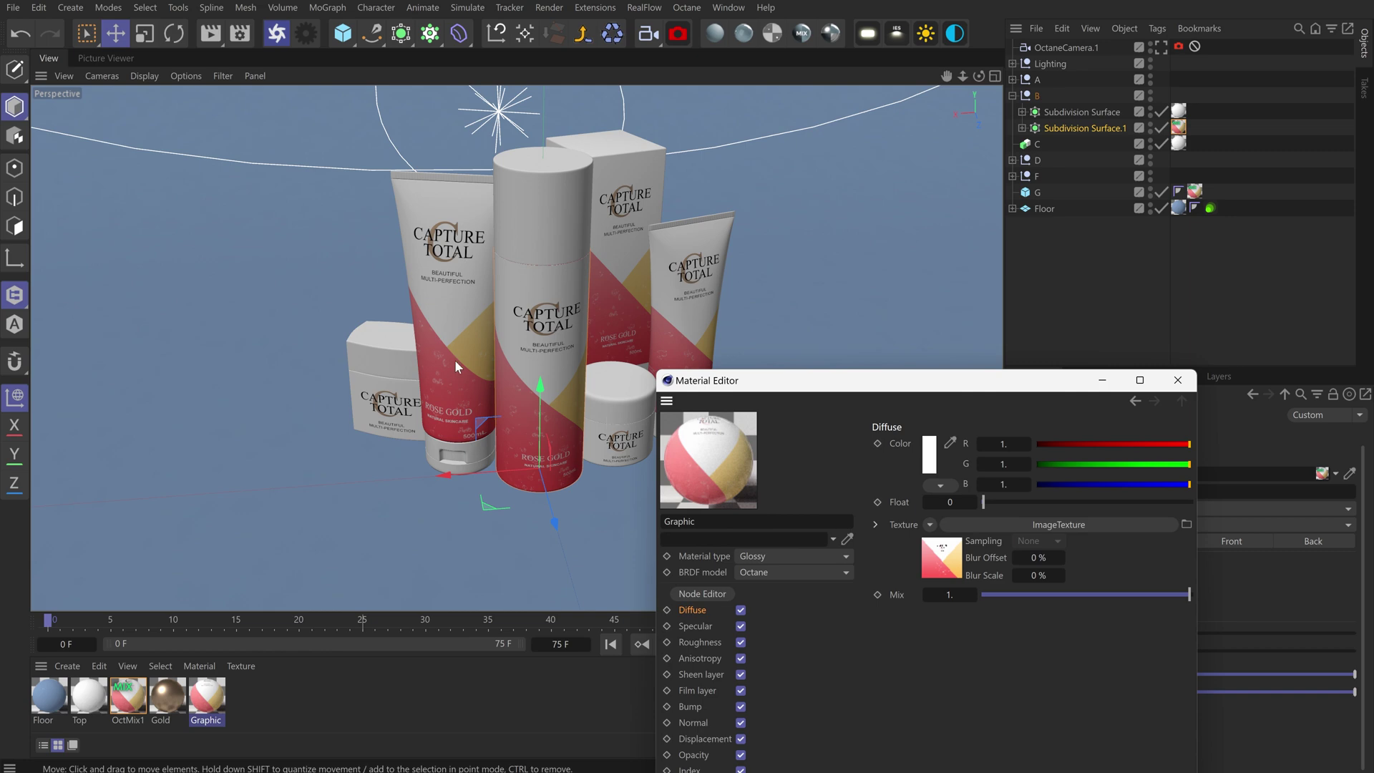
pyautogui.hotkey('ctrl', 'z')
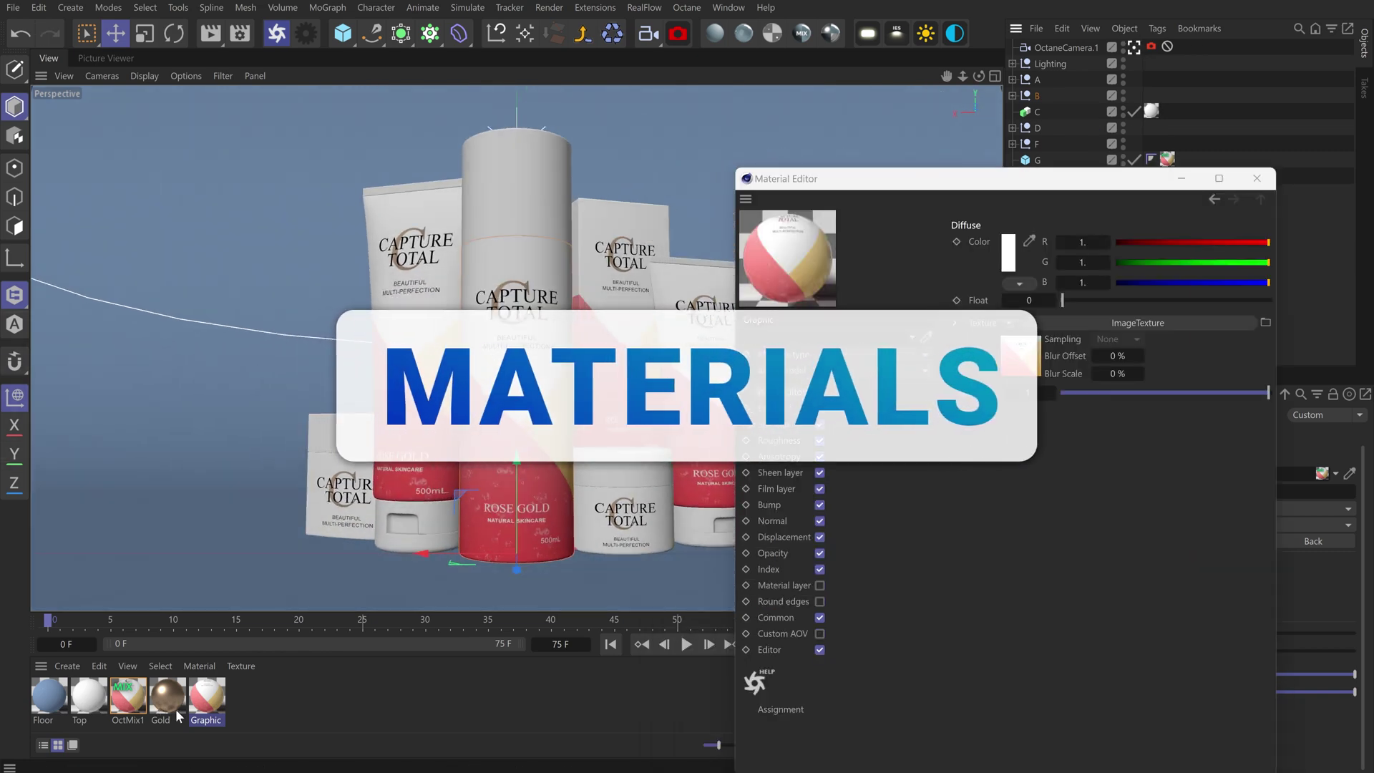
# Review Graphic, Gold and OctMix1, checking the SPECC mask image's C layer in Photoshop
pyautogui.click(209, 703)
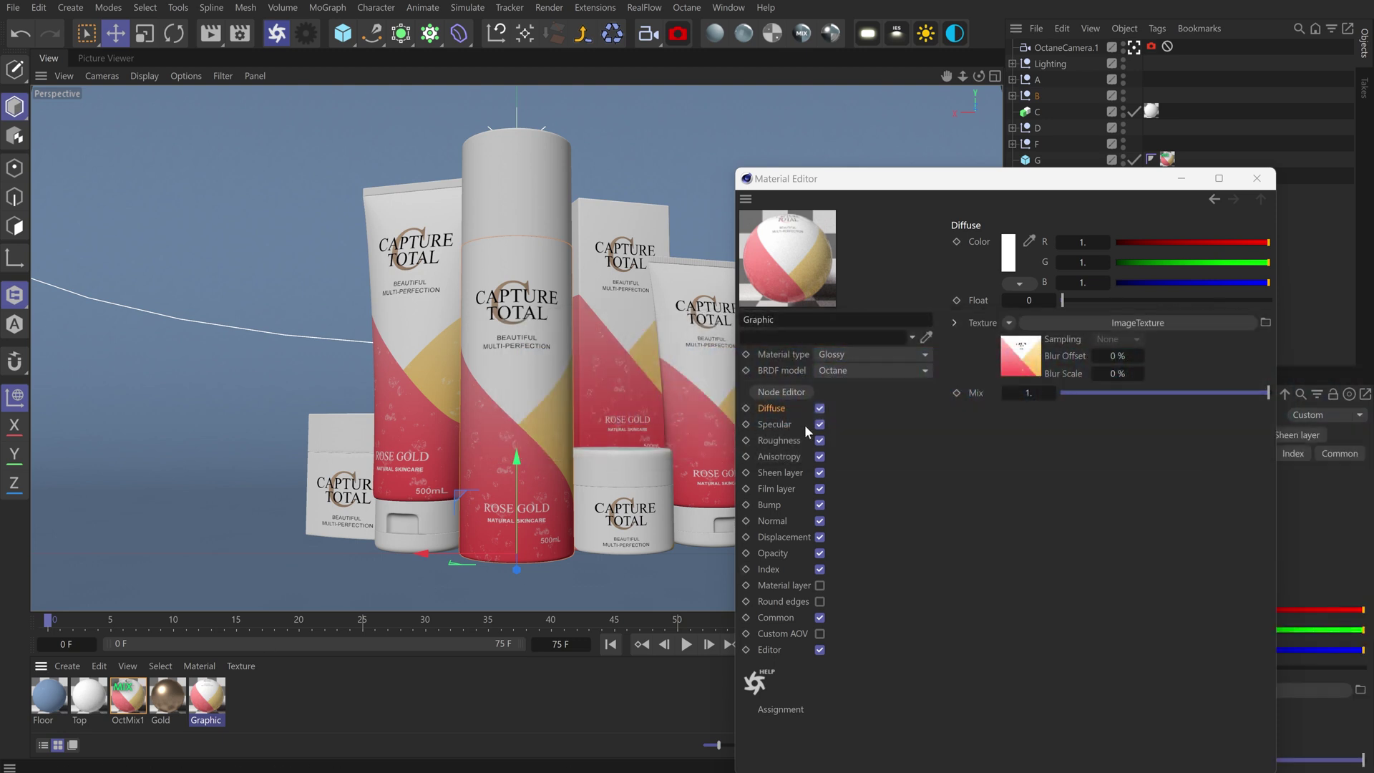
pyautogui.click(161, 709)
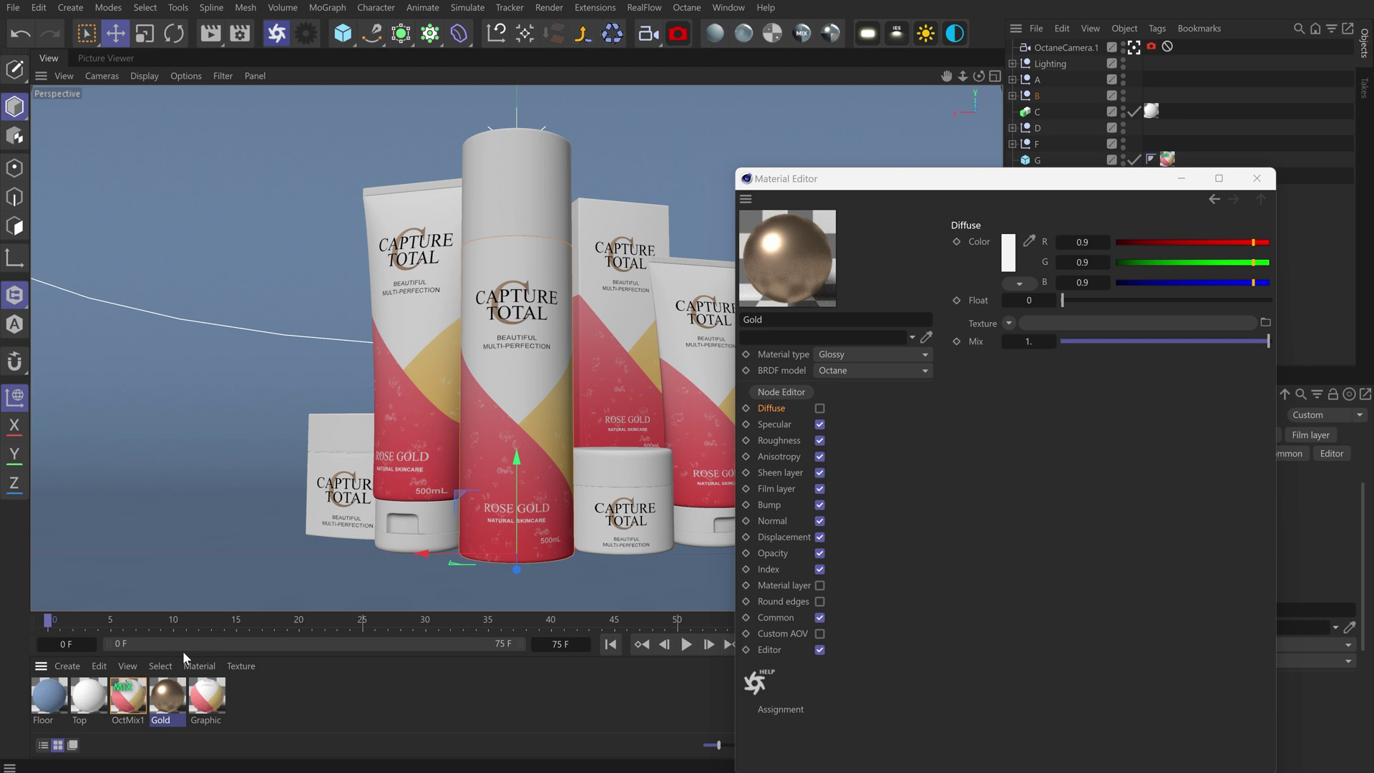
pyautogui.click(131, 698)
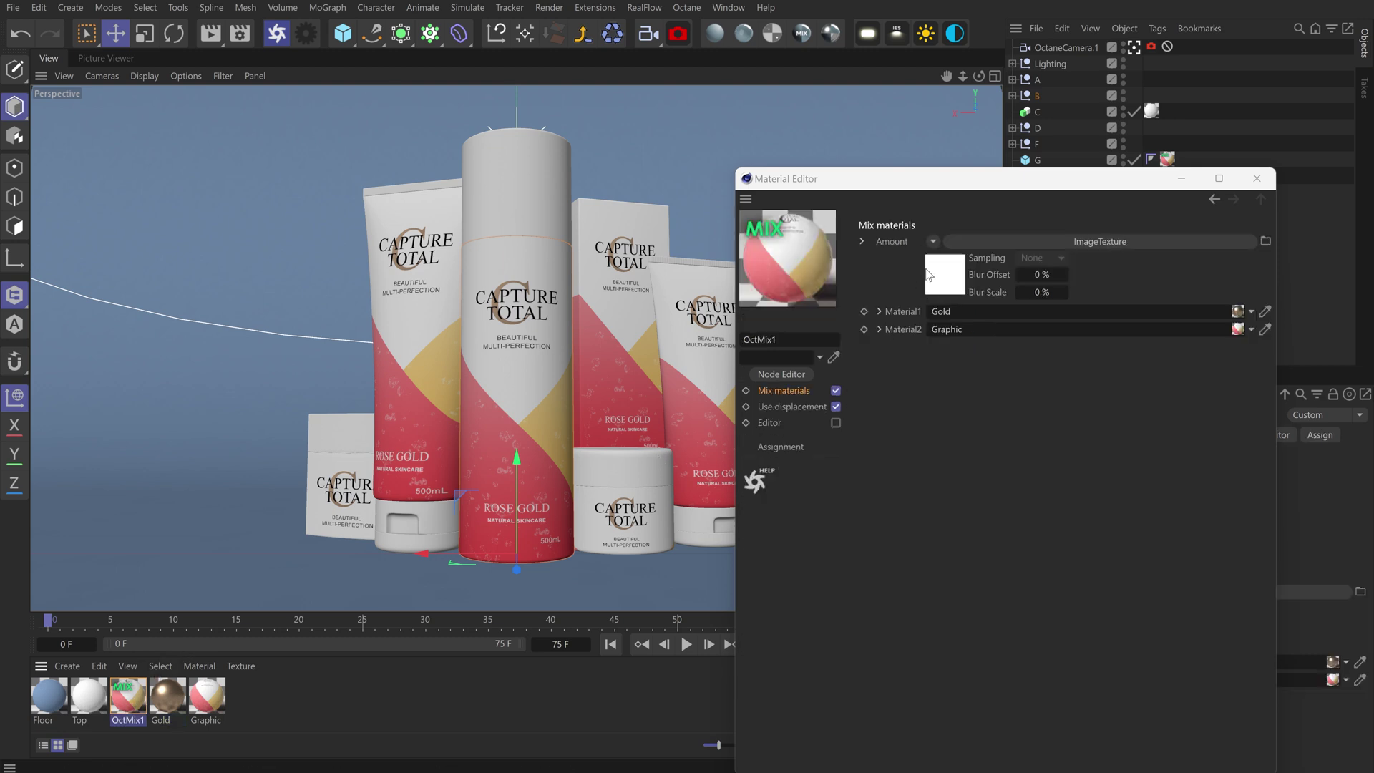
pyautogui.click(937, 286)
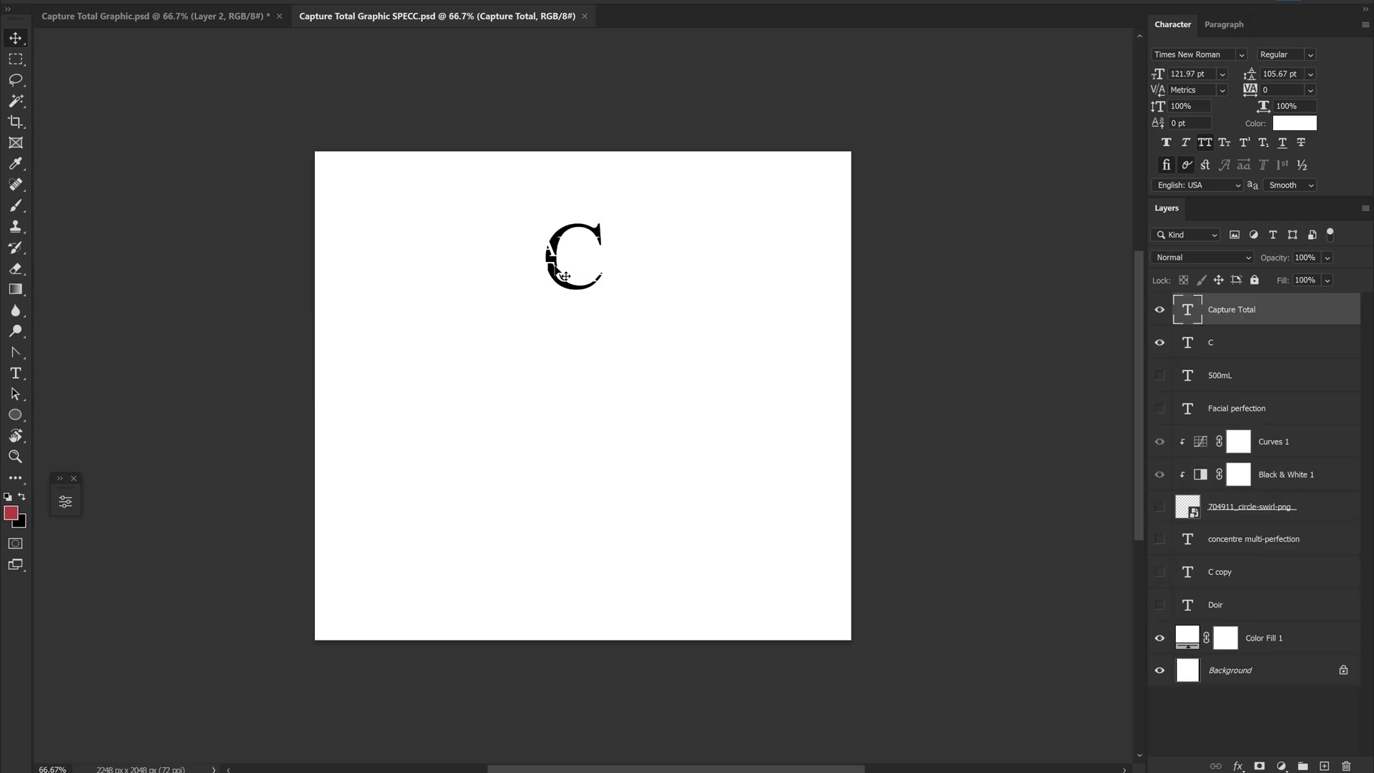
pyautogui.click(576, 231)
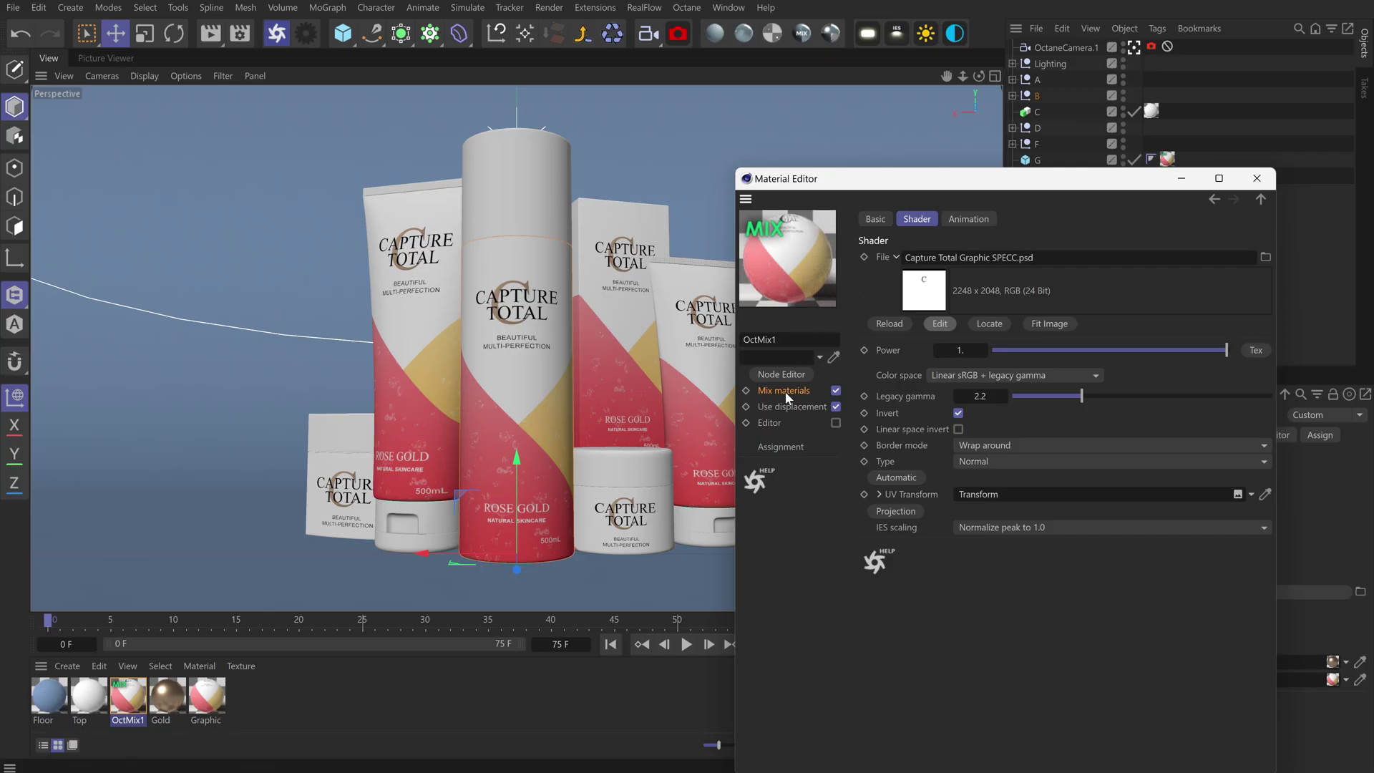
pyautogui.click(785, 392)
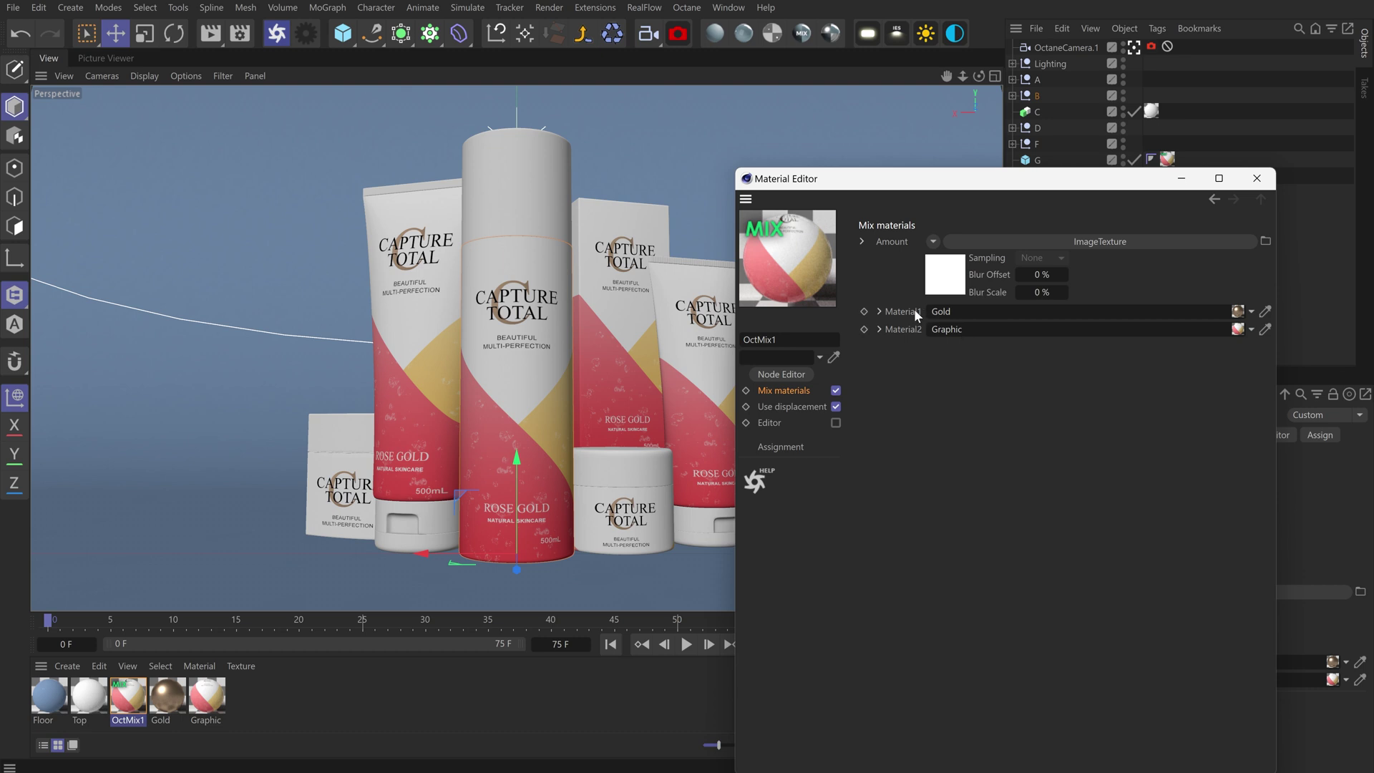
pyautogui.click(947, 287)
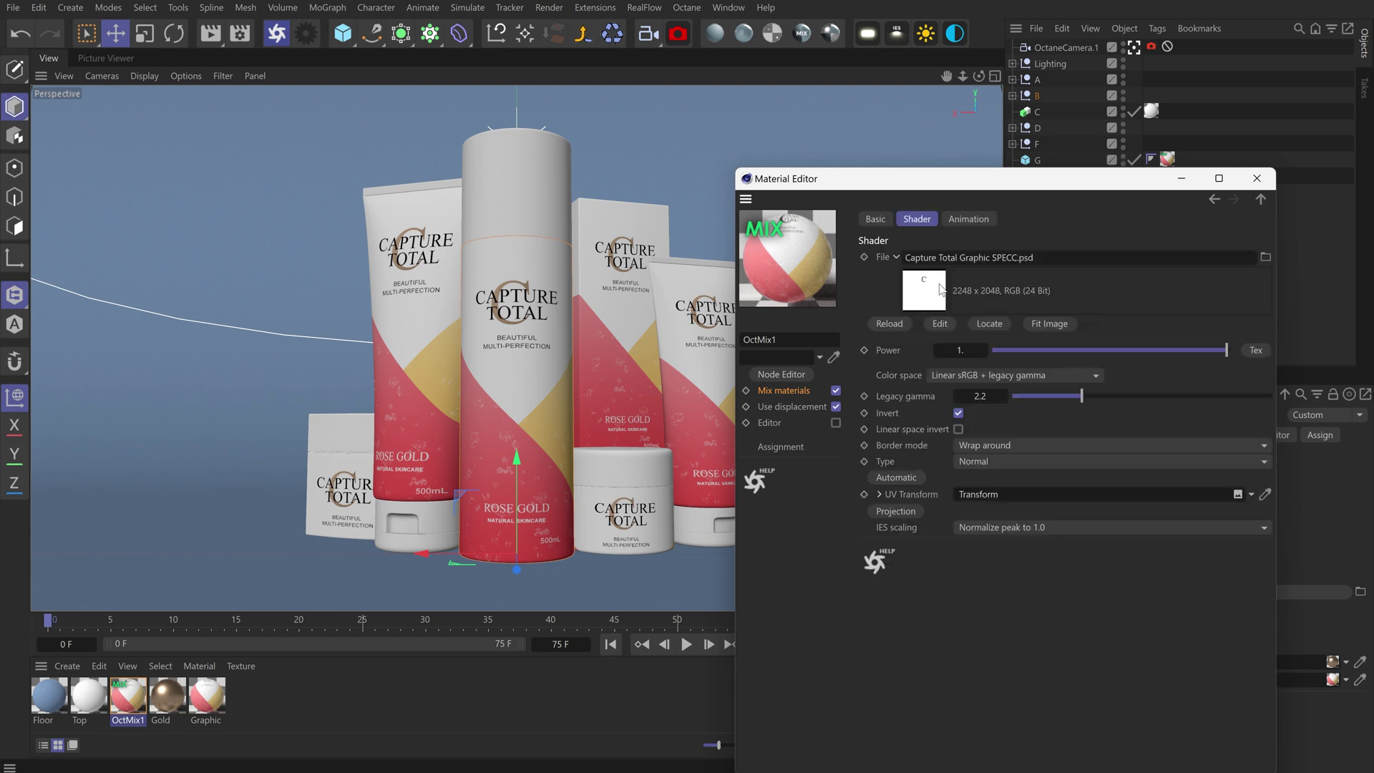
pyautogui.press('BackSpace')
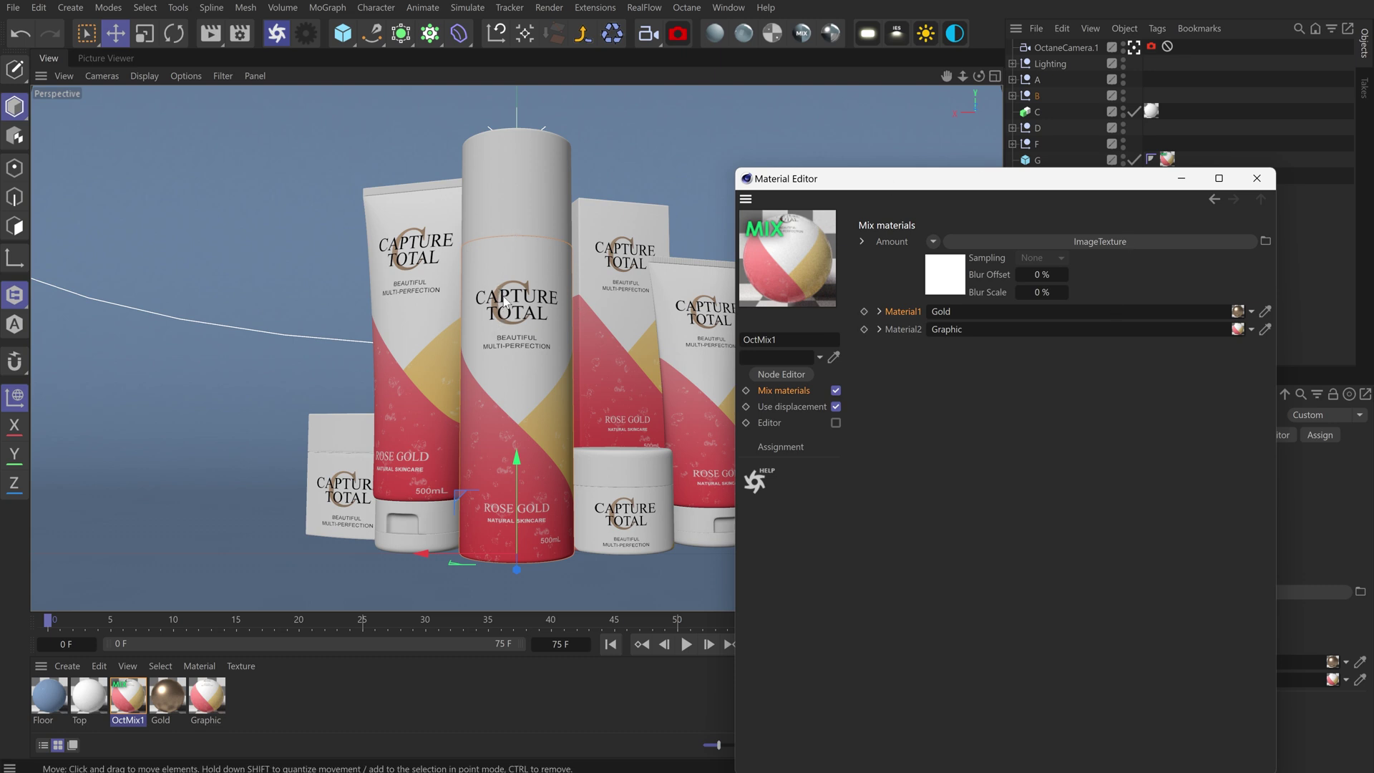
pyautogui.click(181, 707)
pyautogui.click(774, 425)
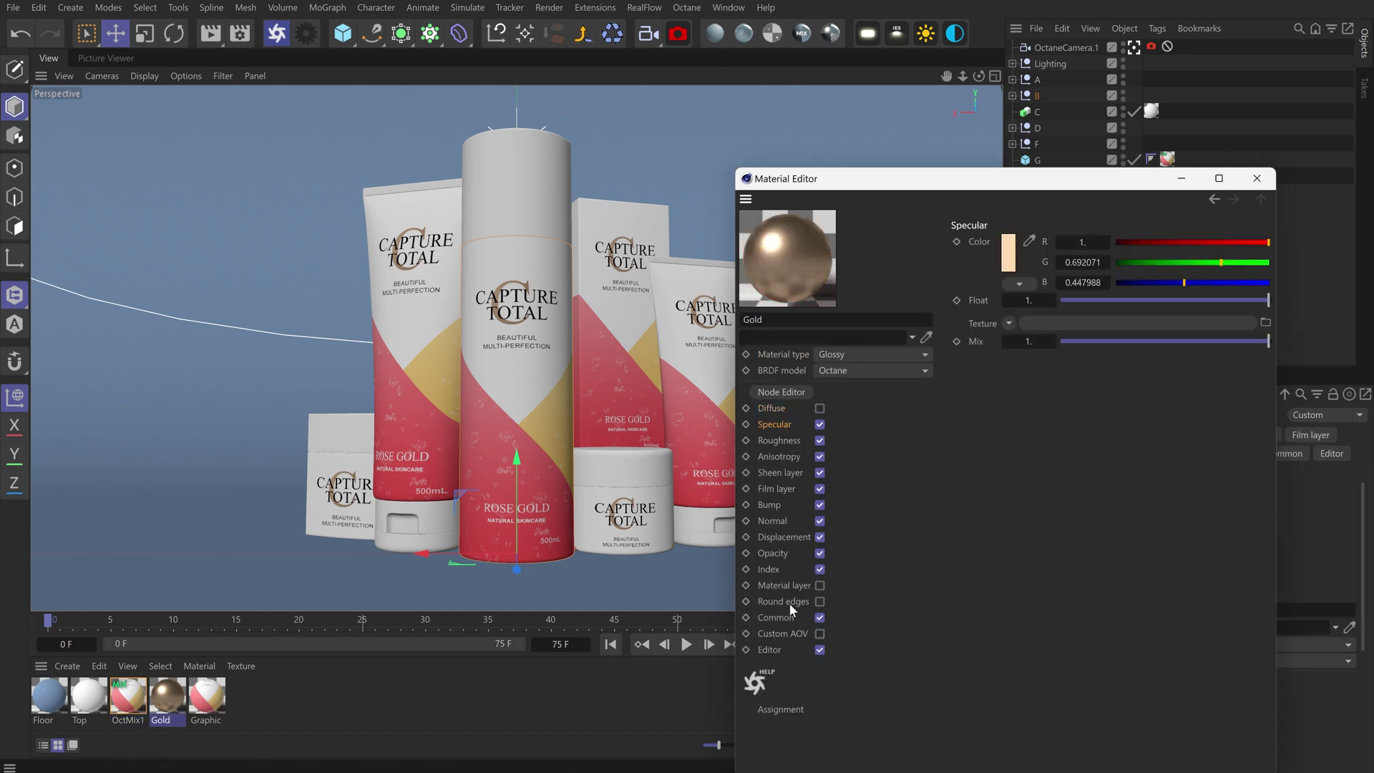
pyautogui.click(779, 472)
pyautogui.click(206, 695)
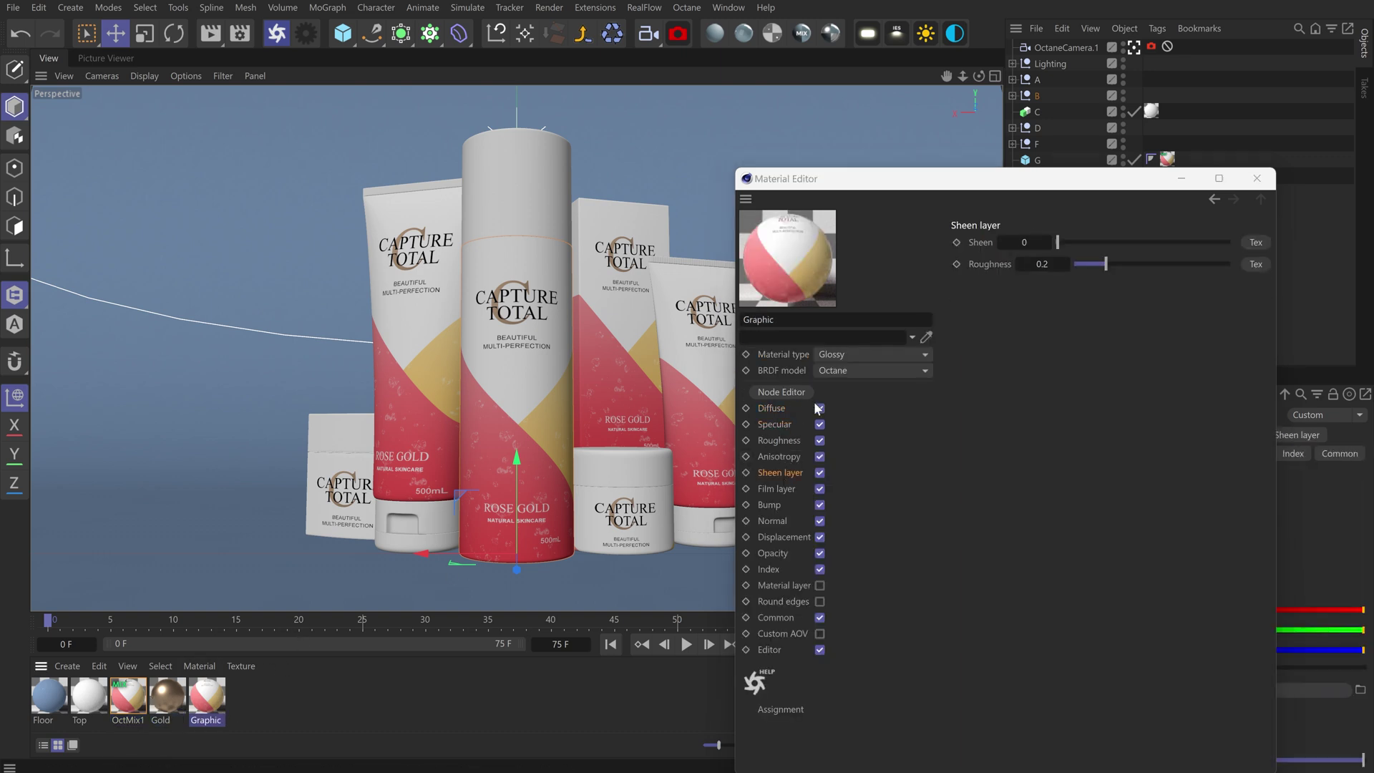
pyautogui.click(130, 698)
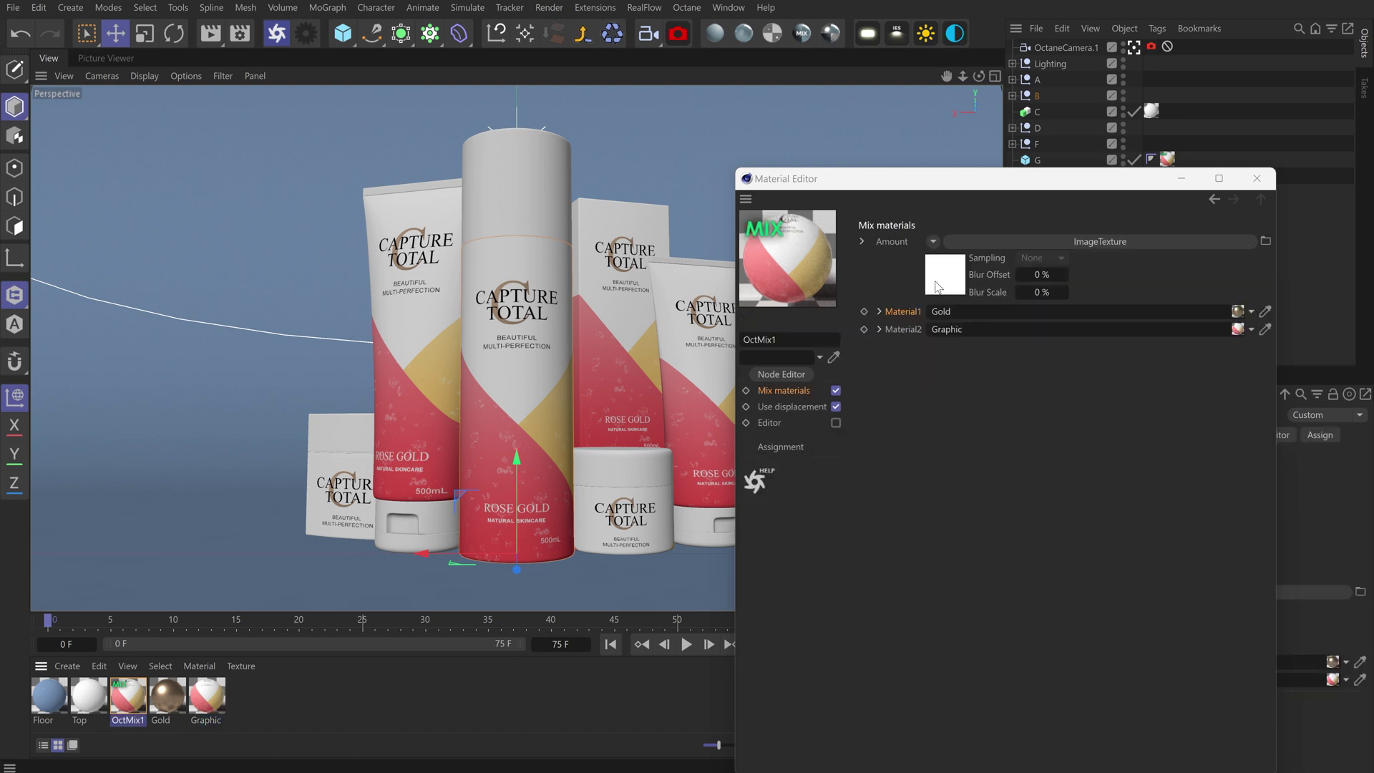
pyautogui.click(938, 286)
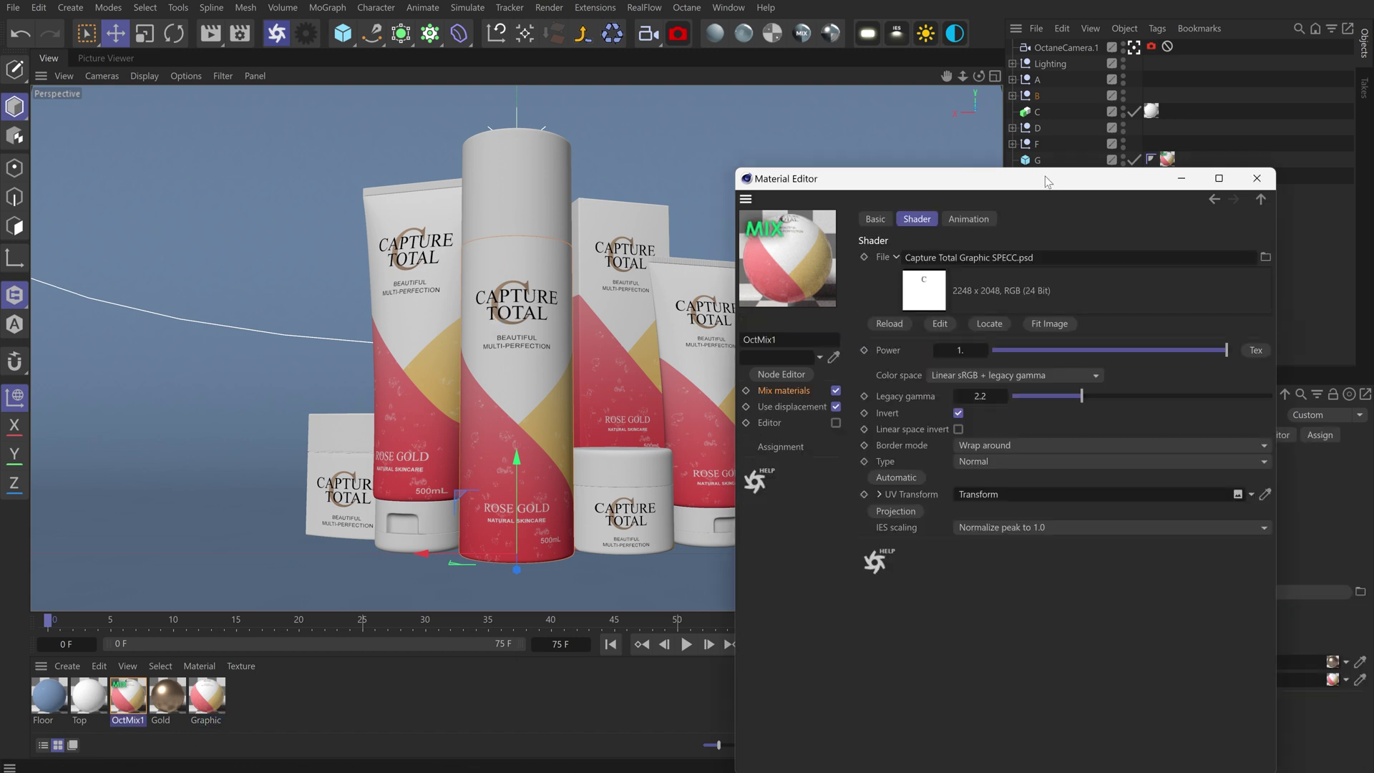
pyautogui.moveTo(1041, 187); pyautogui.dragTo(1038, 284)
pyautogui.click(773, 495)
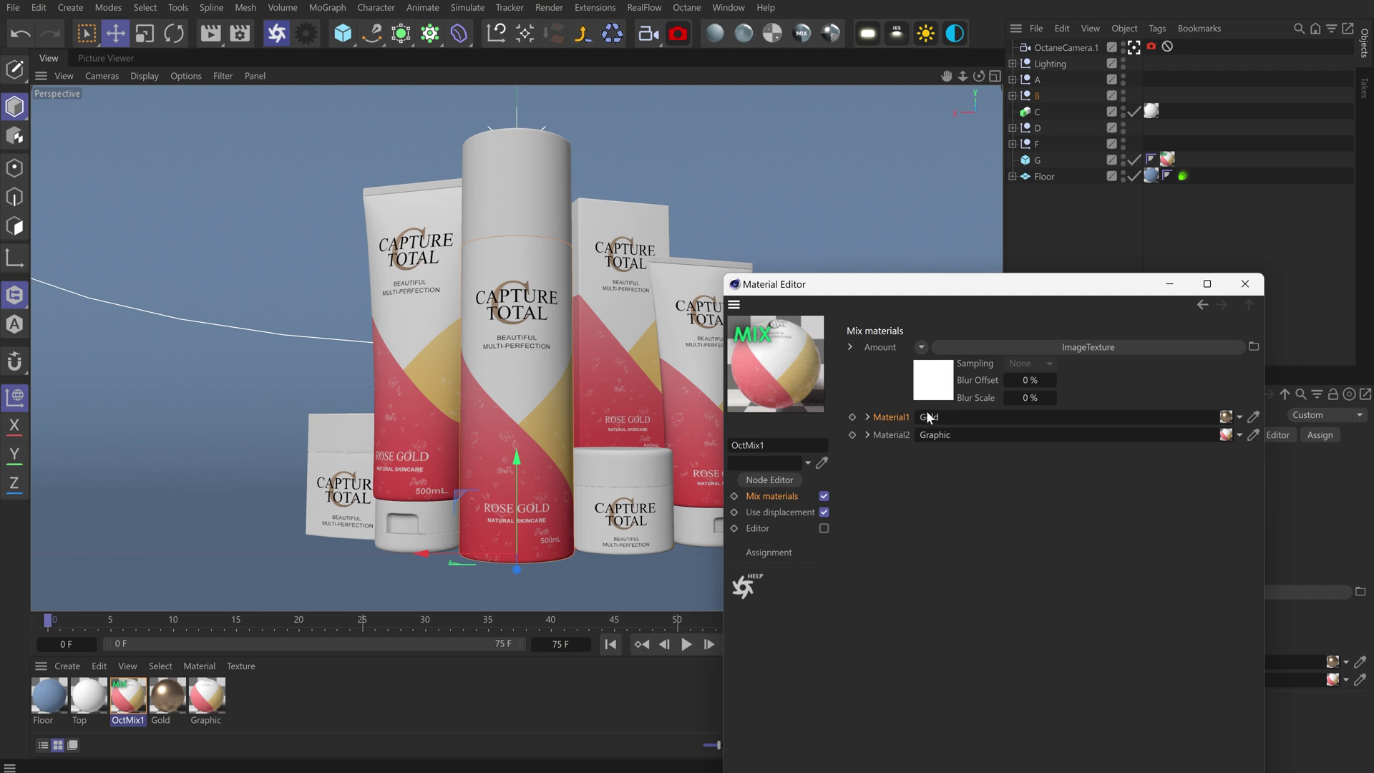
pyautogui.click(938, 388)
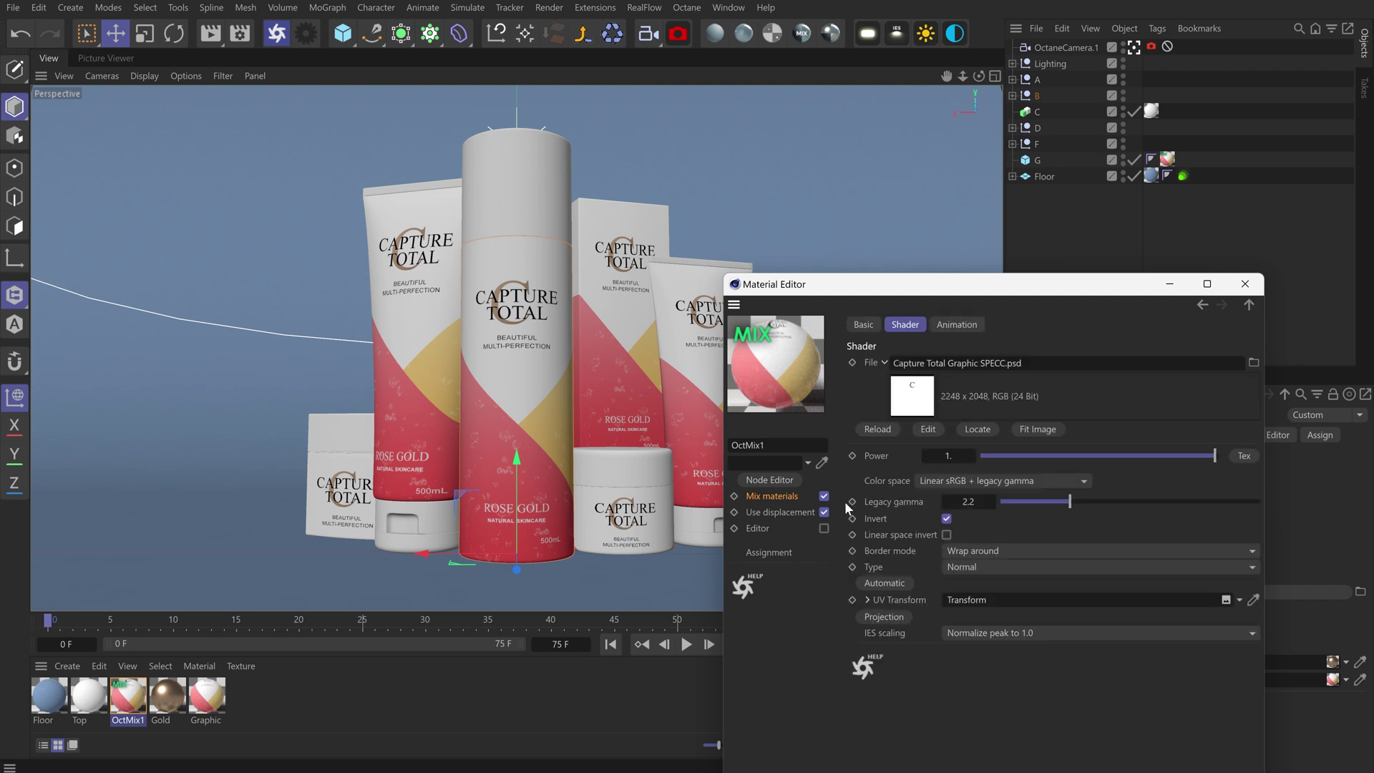
pyautogui.click(795, 495)
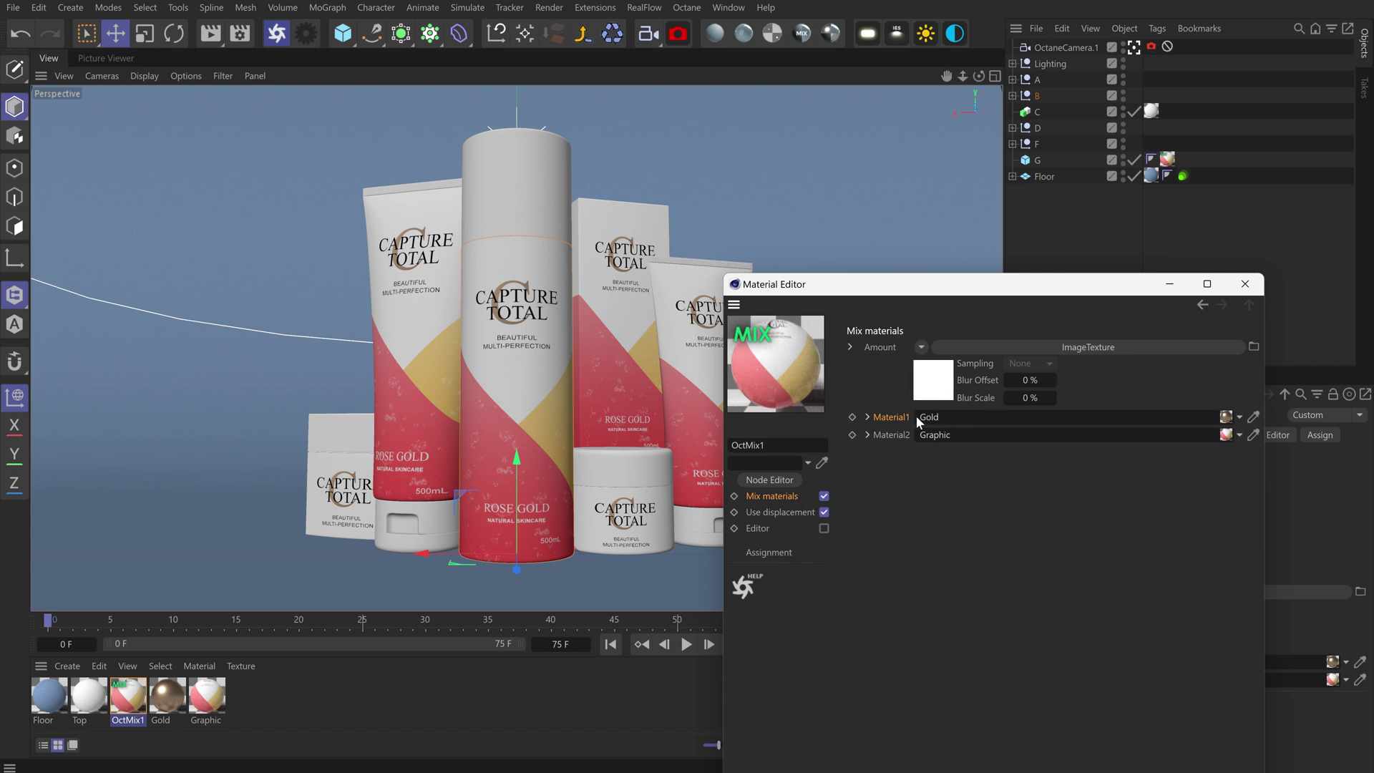
pyautogui.moveTo(128, 700)
pyautogui.mouseDown()
pyautogui.moveTo(624, 588)
pyautogui.moveTo(1226, 177)
pyautogui.moveTo(232, 678)
pyautogui.moveTo(125, 703)
pyautogui.moveTo(1000, 368)
pyautogui.moveTo(1174, 161)
pyautogui.moveTo(1205, 145)
pyautogui.mouseUp()
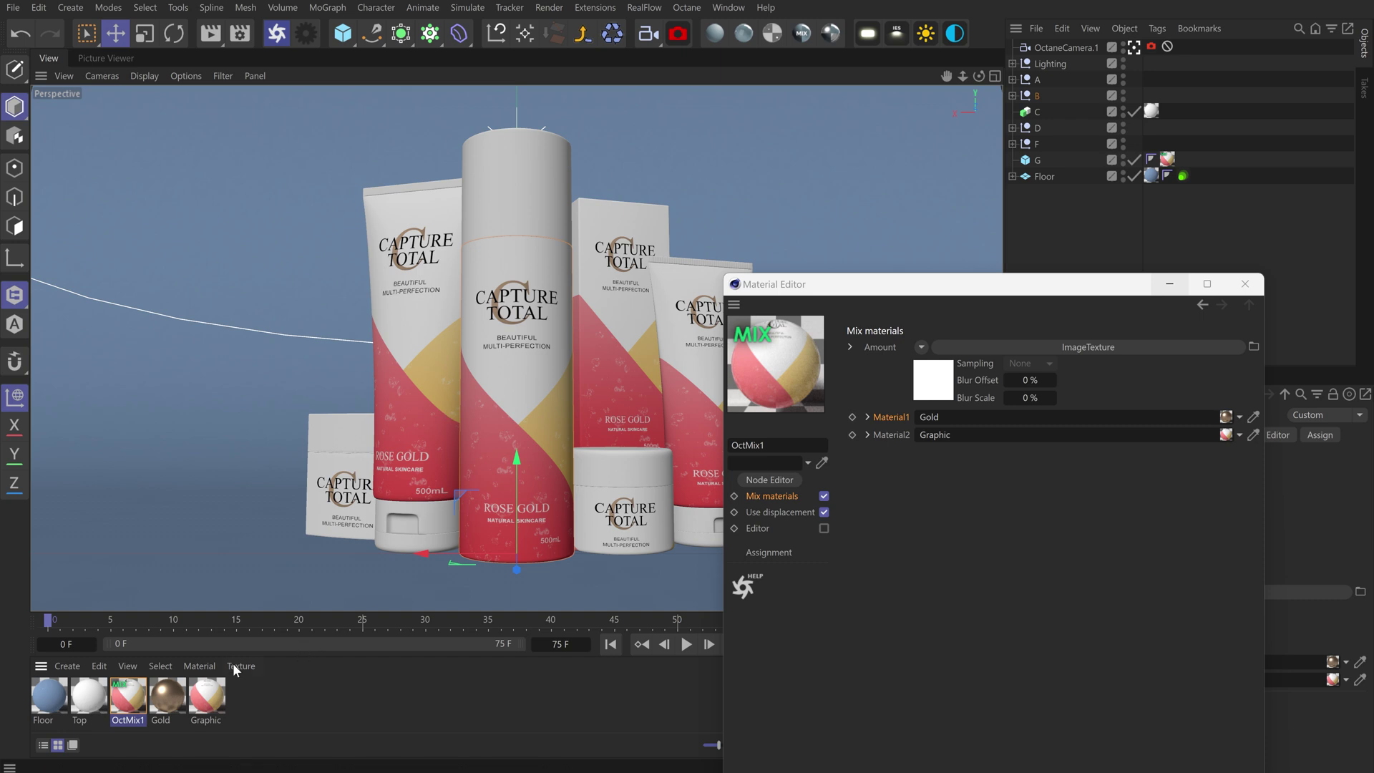
pyautogui.click(217, 698)
# Close the OctMix1 settings, then select the tall tube and small box before clearing selection
pyautogui.click(129, 707)
pyautogui.click(1245, 284)
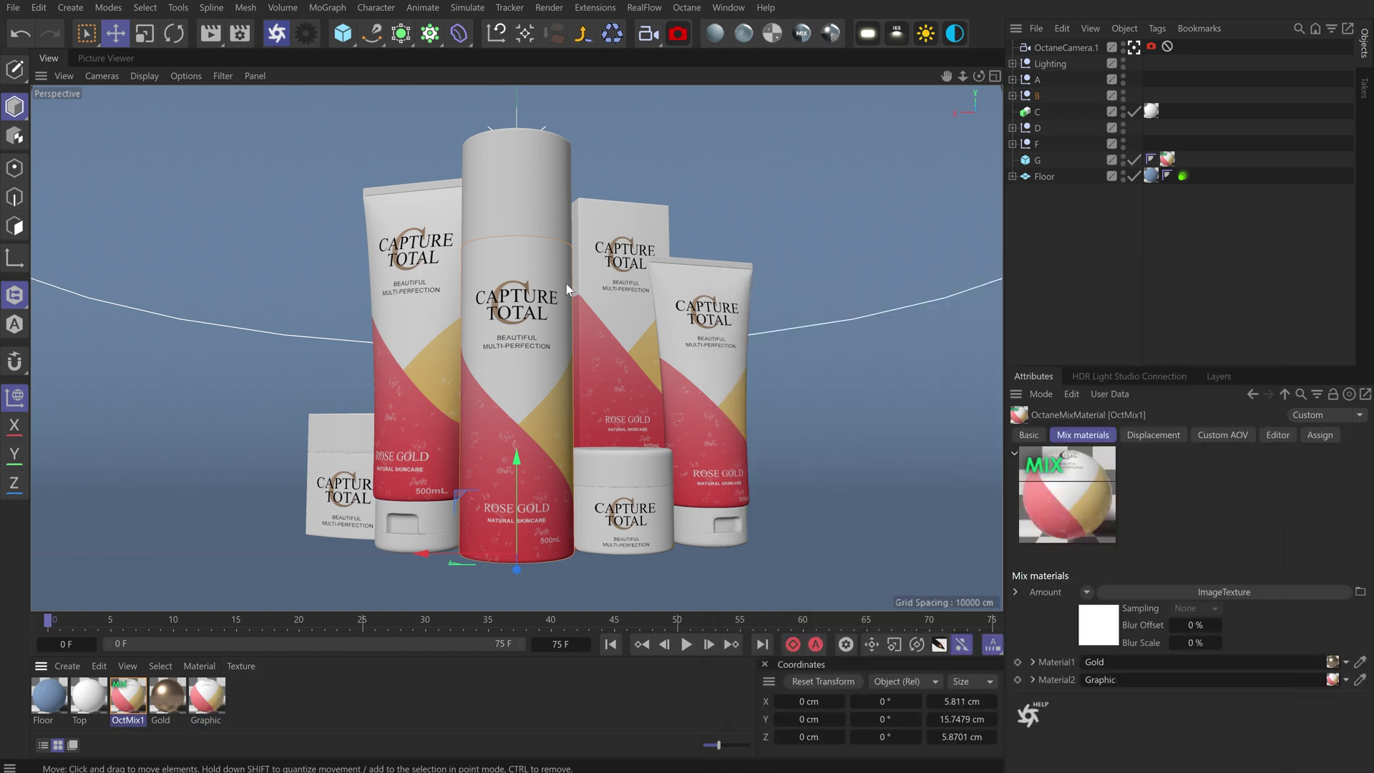
pyautogui.click(417, 271)
pyautogui.click(357, 486)
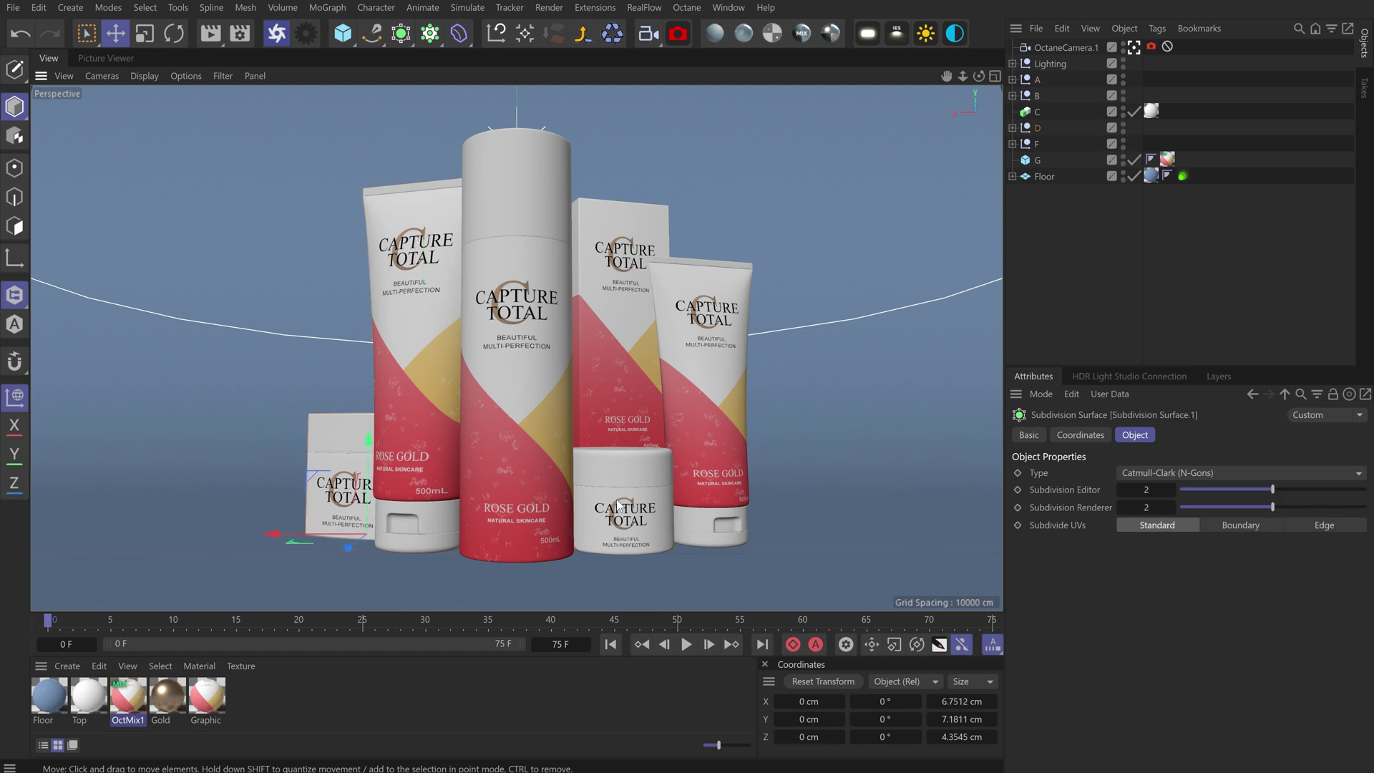
pyautogui.click(1072, 286)
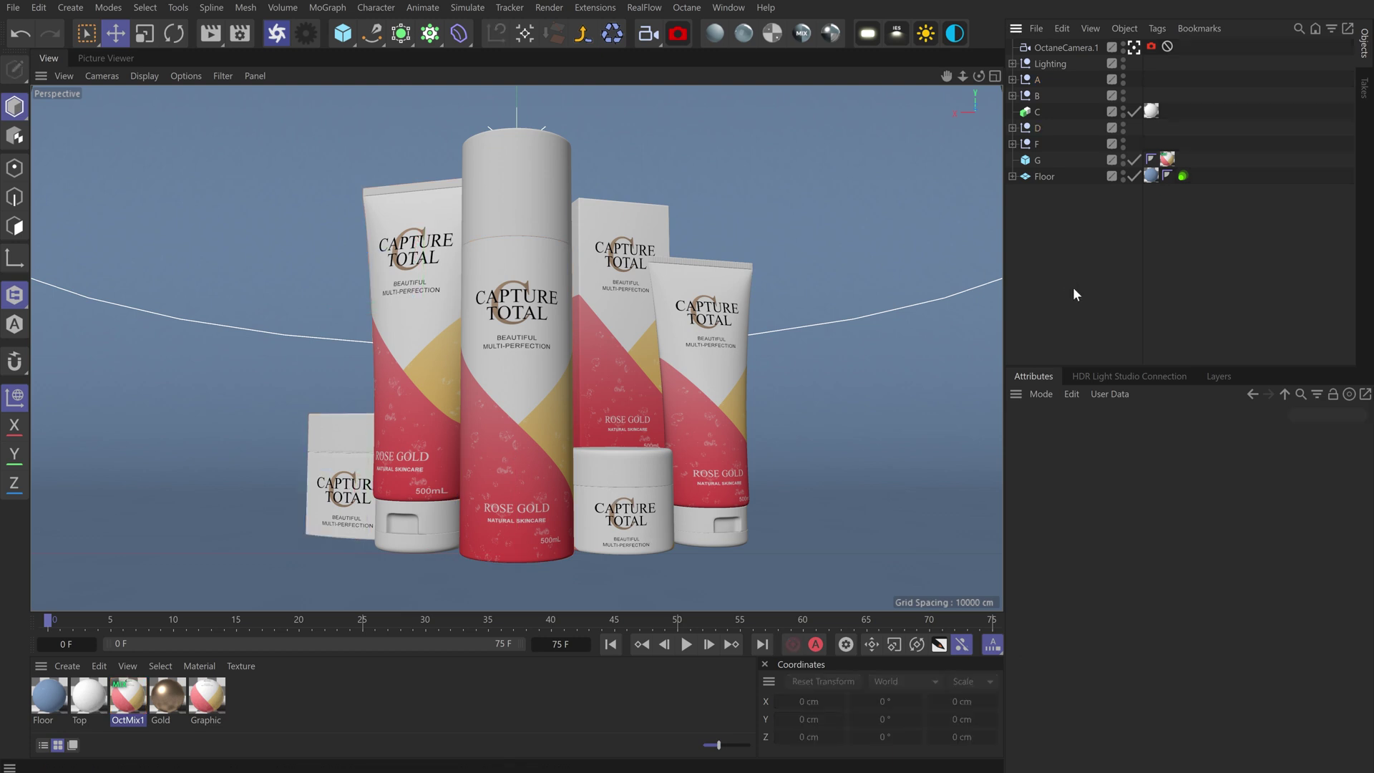
# Check the Graphic material's specular, roughness, bump, displacement and index channels
pyautogui.click(206, 700)
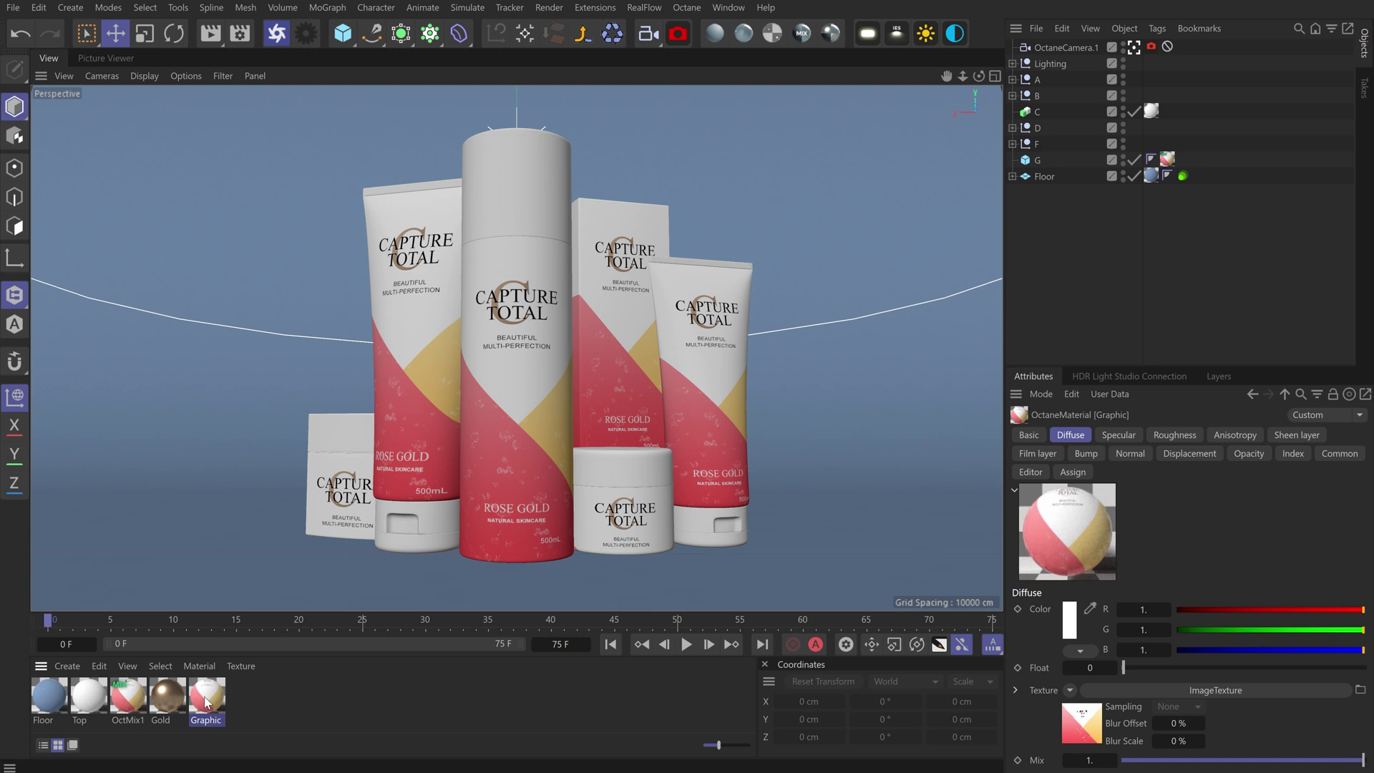
pyautogui.doubleClick(207, 698)
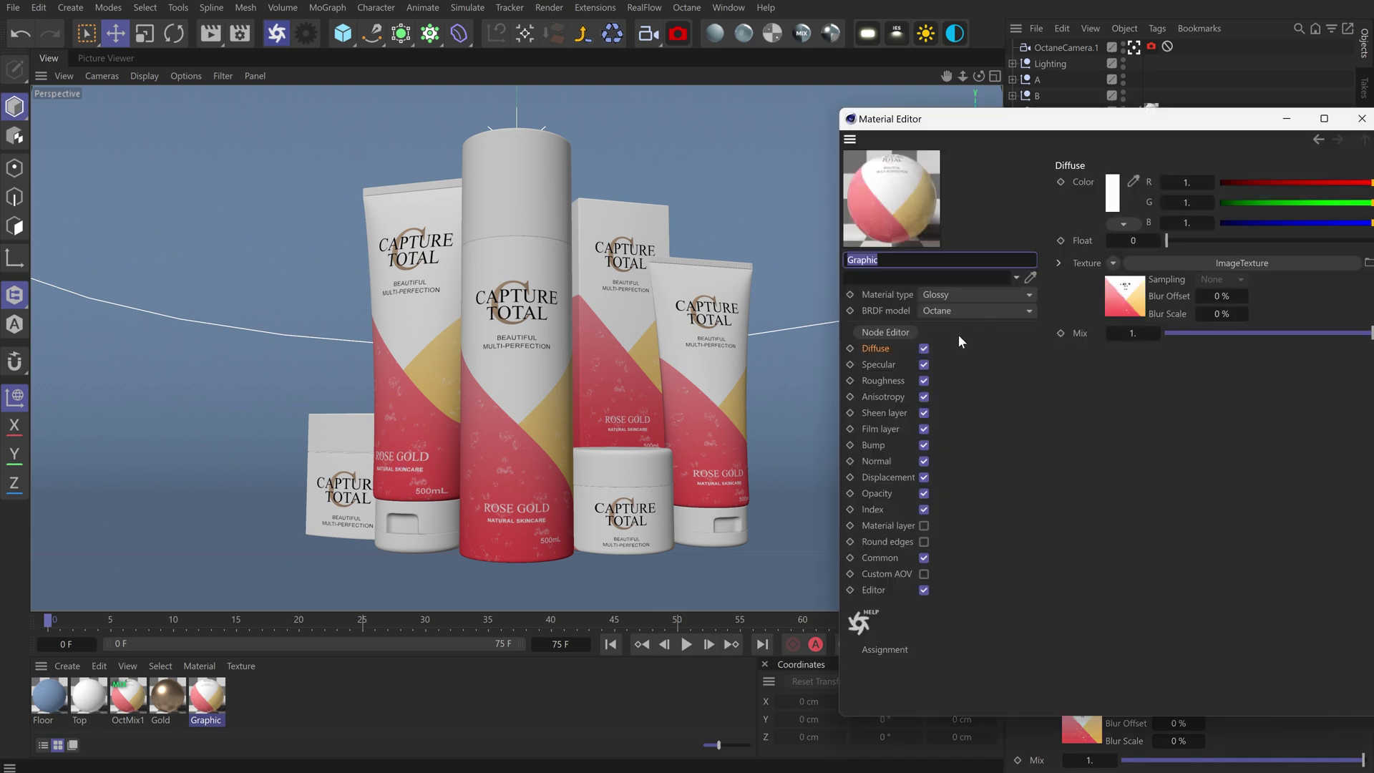
pyautogui.click(902, 369)
pyautogui.click(902, 383)
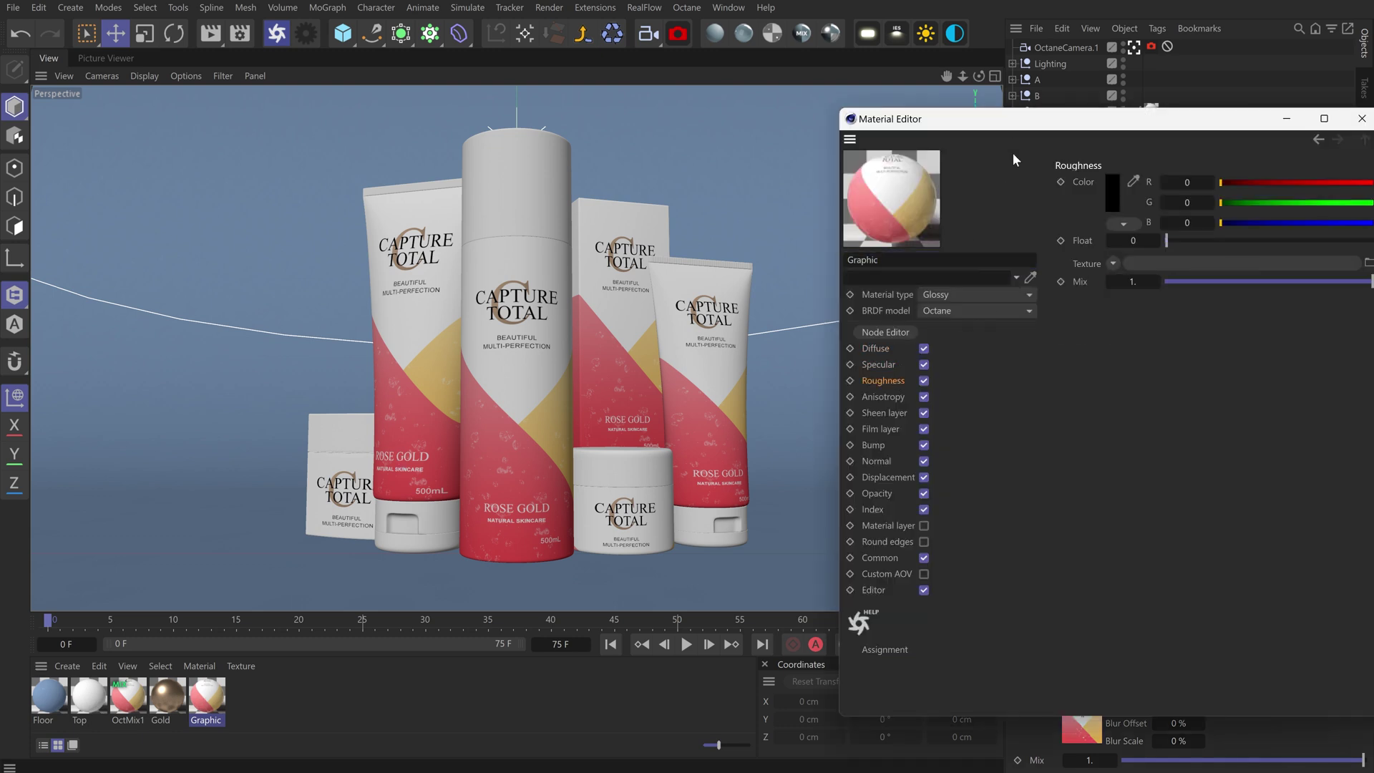
pyautogui.moveTo(1028, 113); pyautogui.dragTo(889, 115)
pyautogui.click(737, 463)
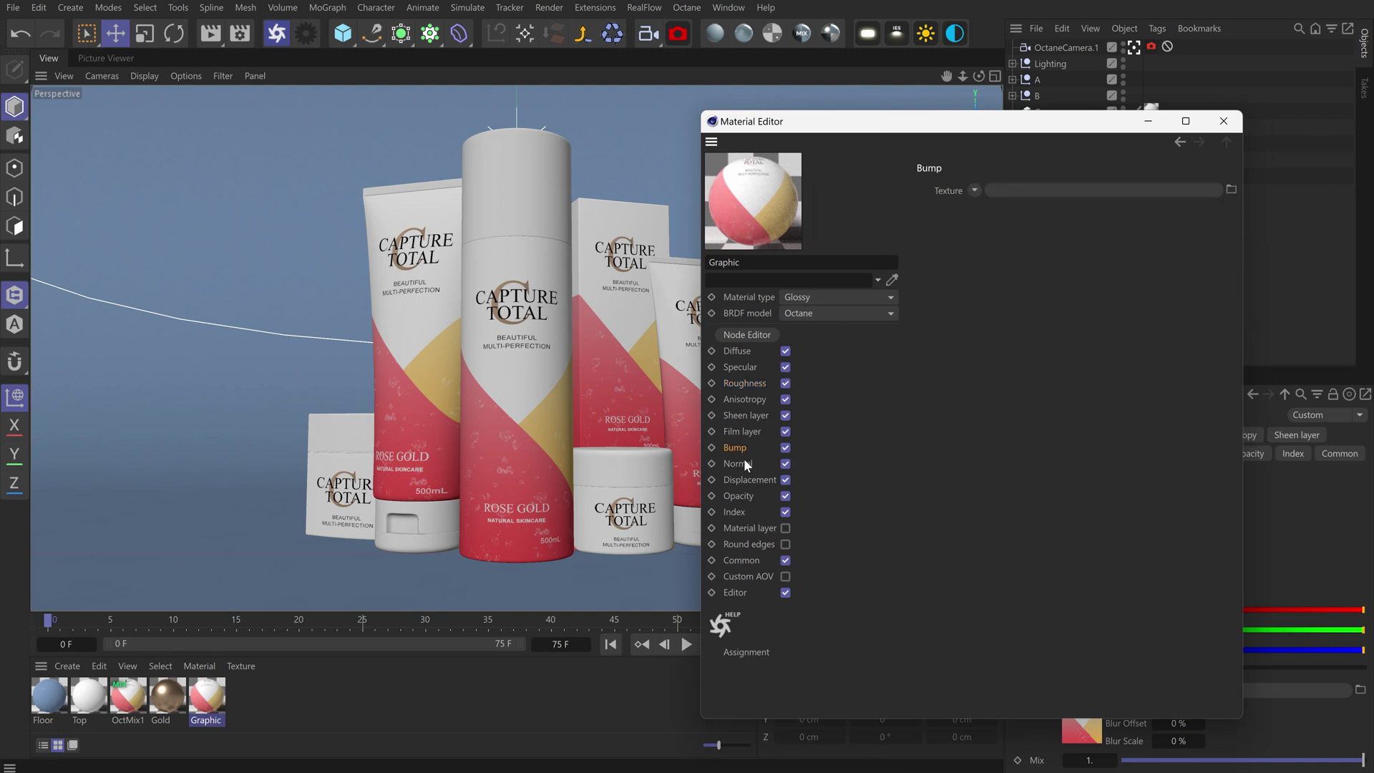
pyautogui.click(749, 481)
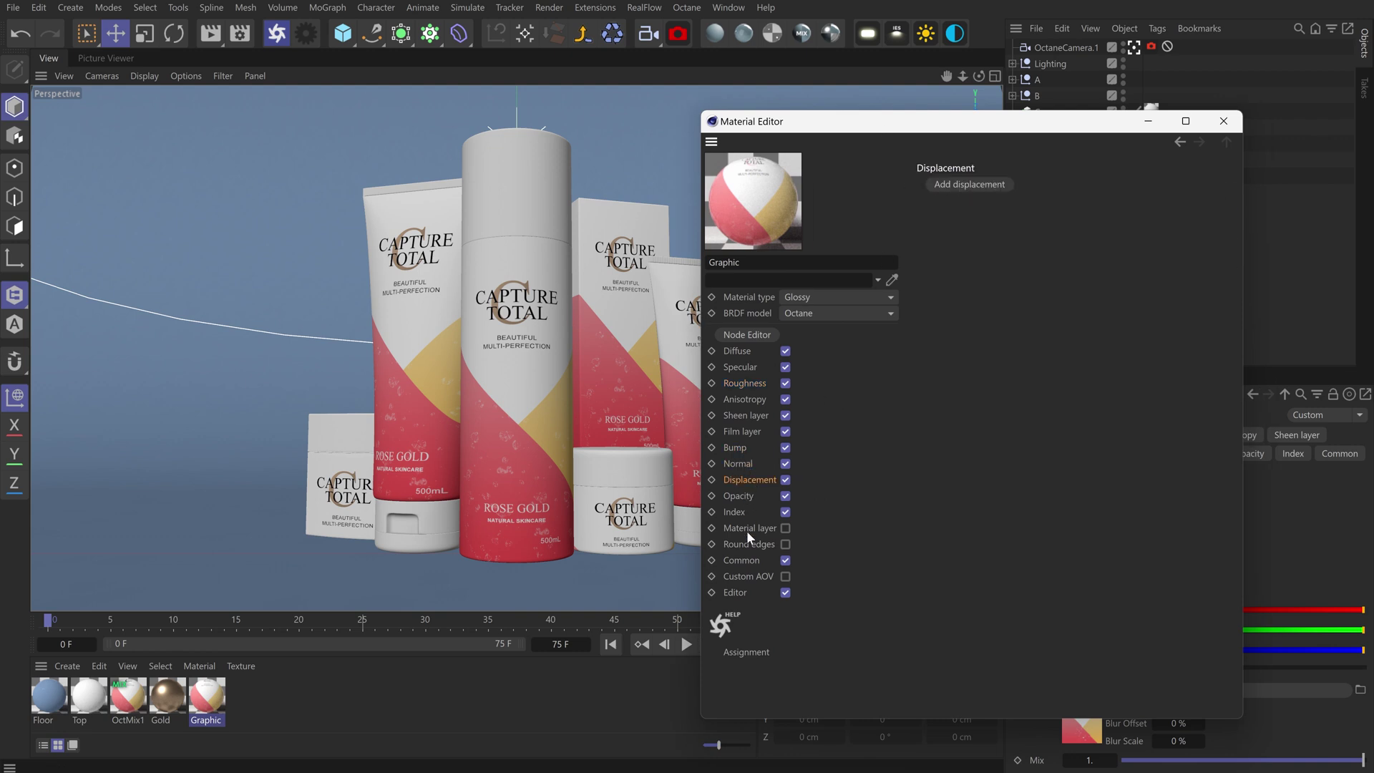
pyautogui.click(737, 512)
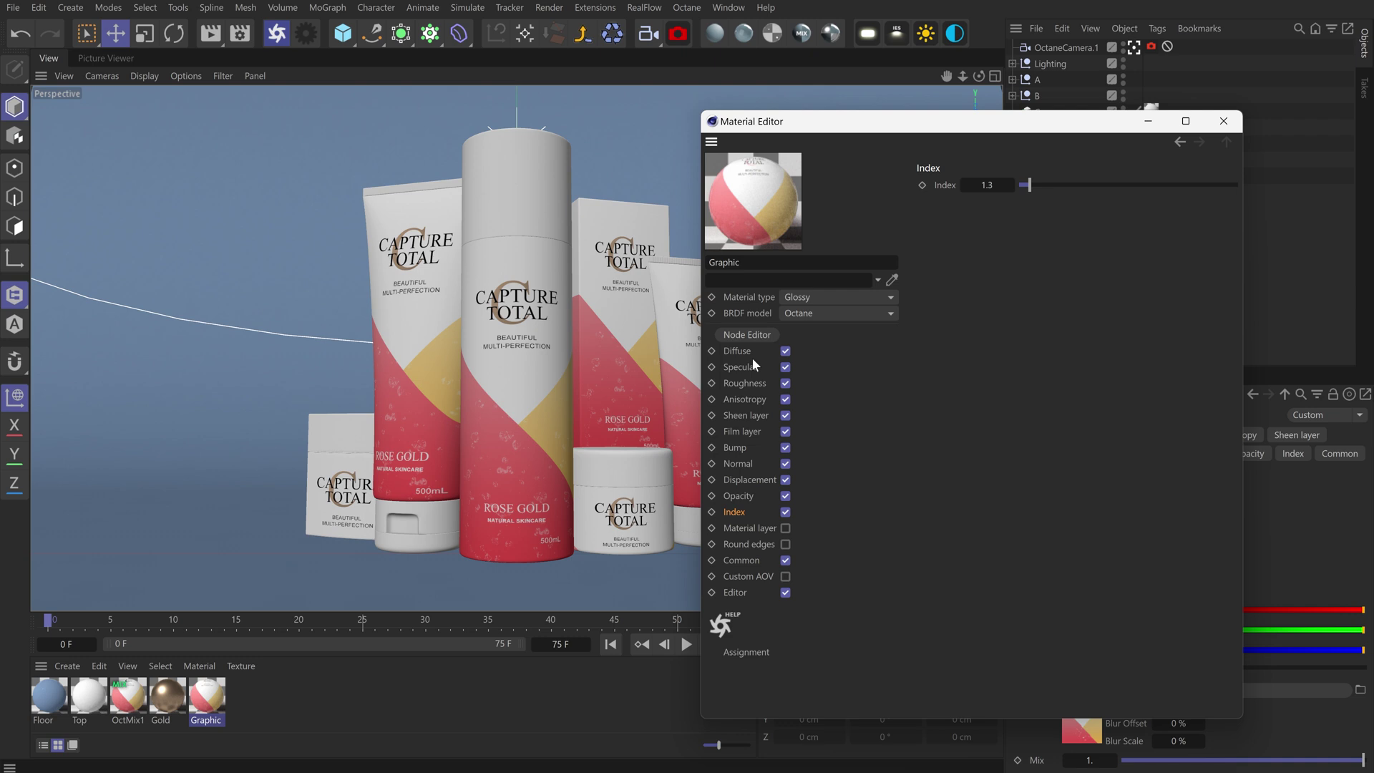
# Check the Gold material's specular colour, roughness and bump, then close the Material Editor
pyautogui.click(165, 699)
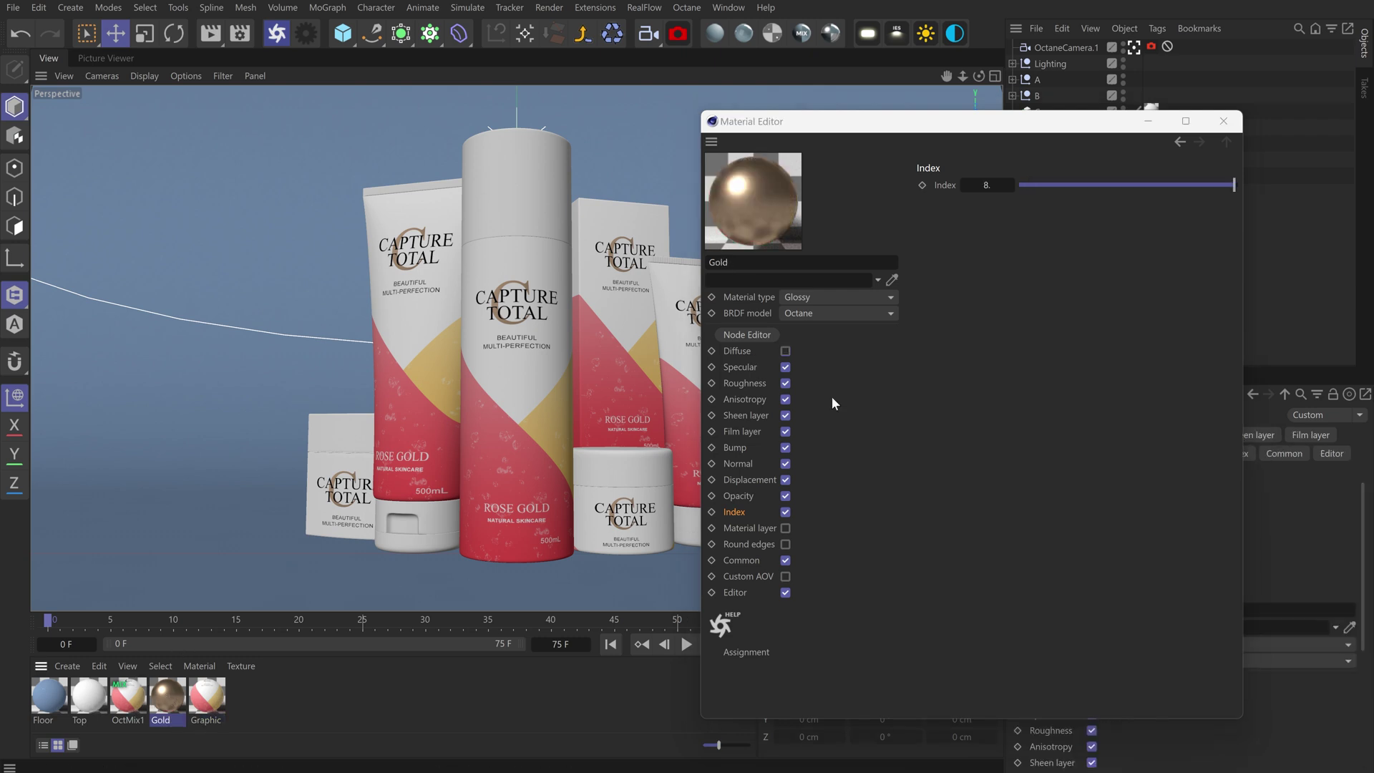
pyautogui.click(744, 369)
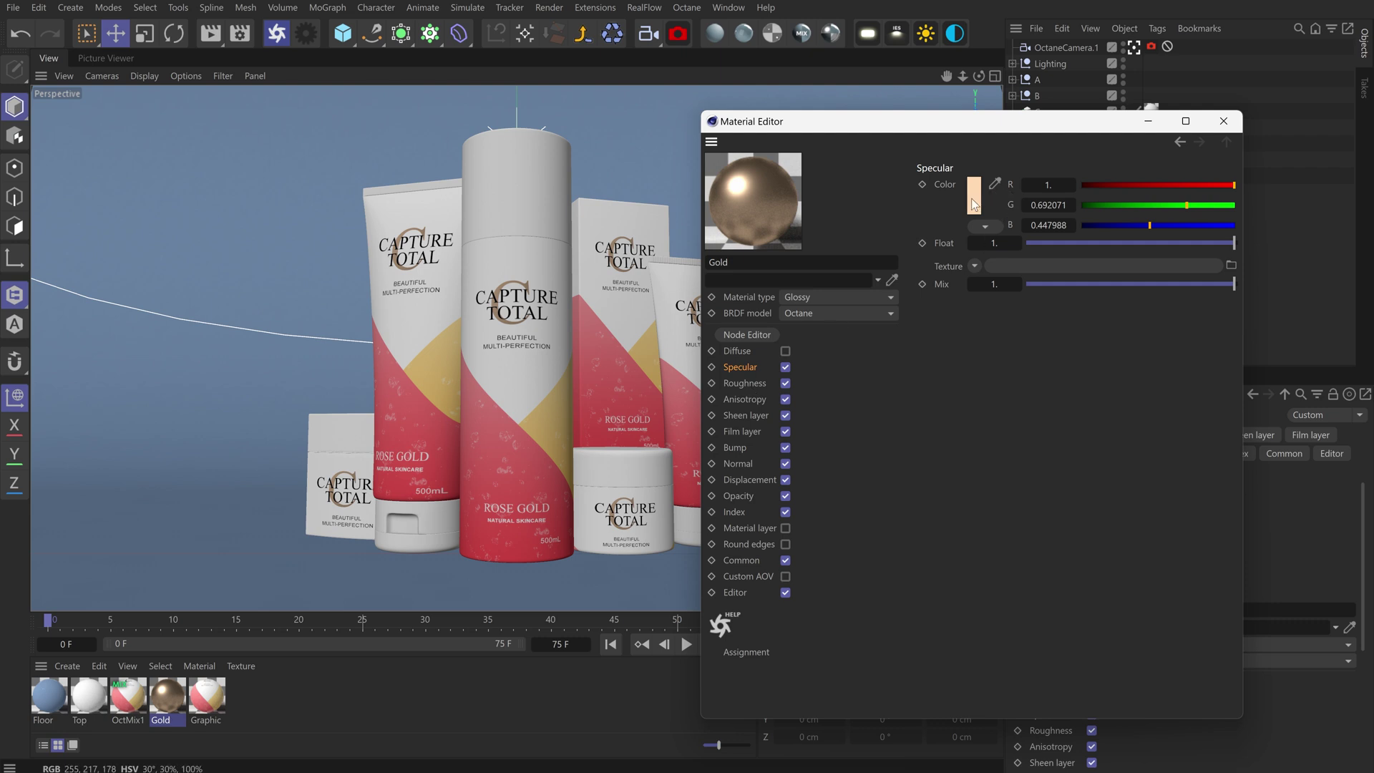
pyautogui.click(757, 383)
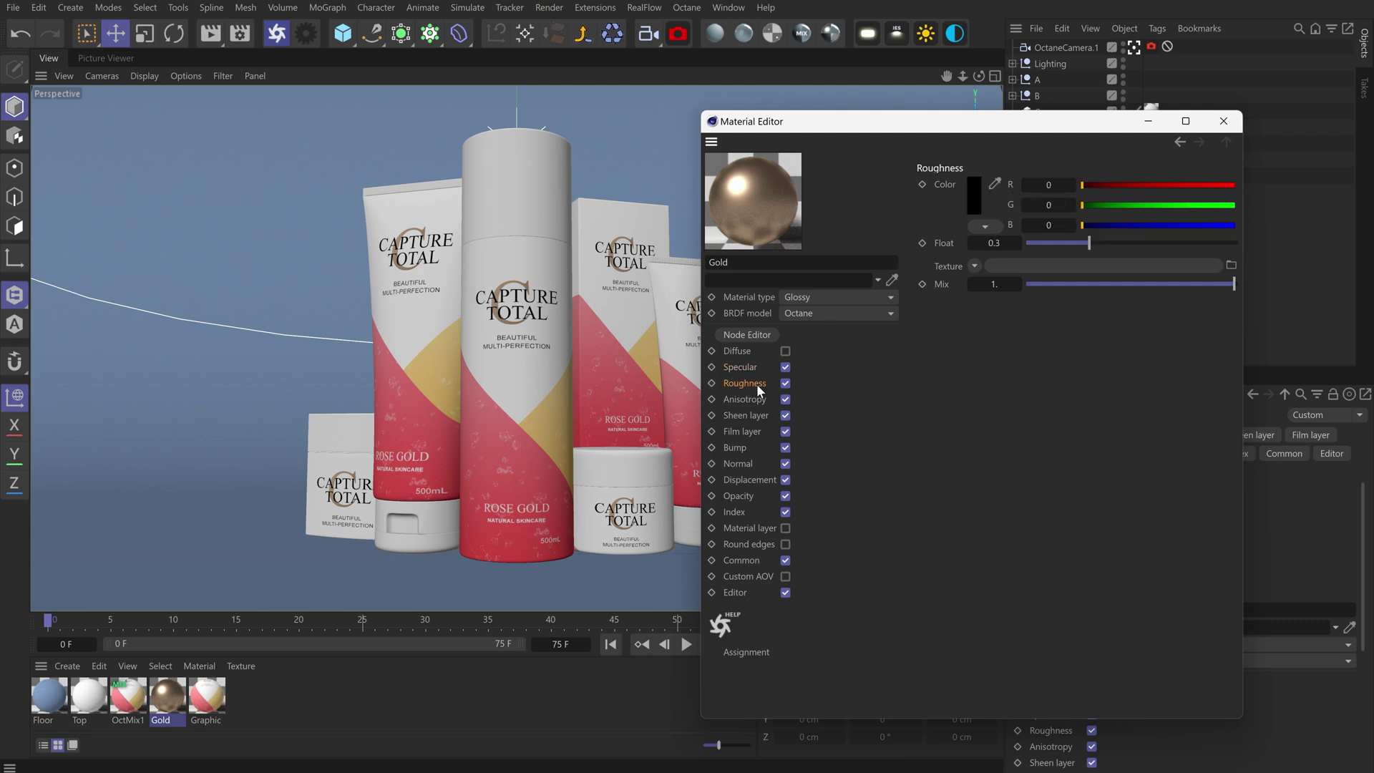
pyautogui.click(737, 448)
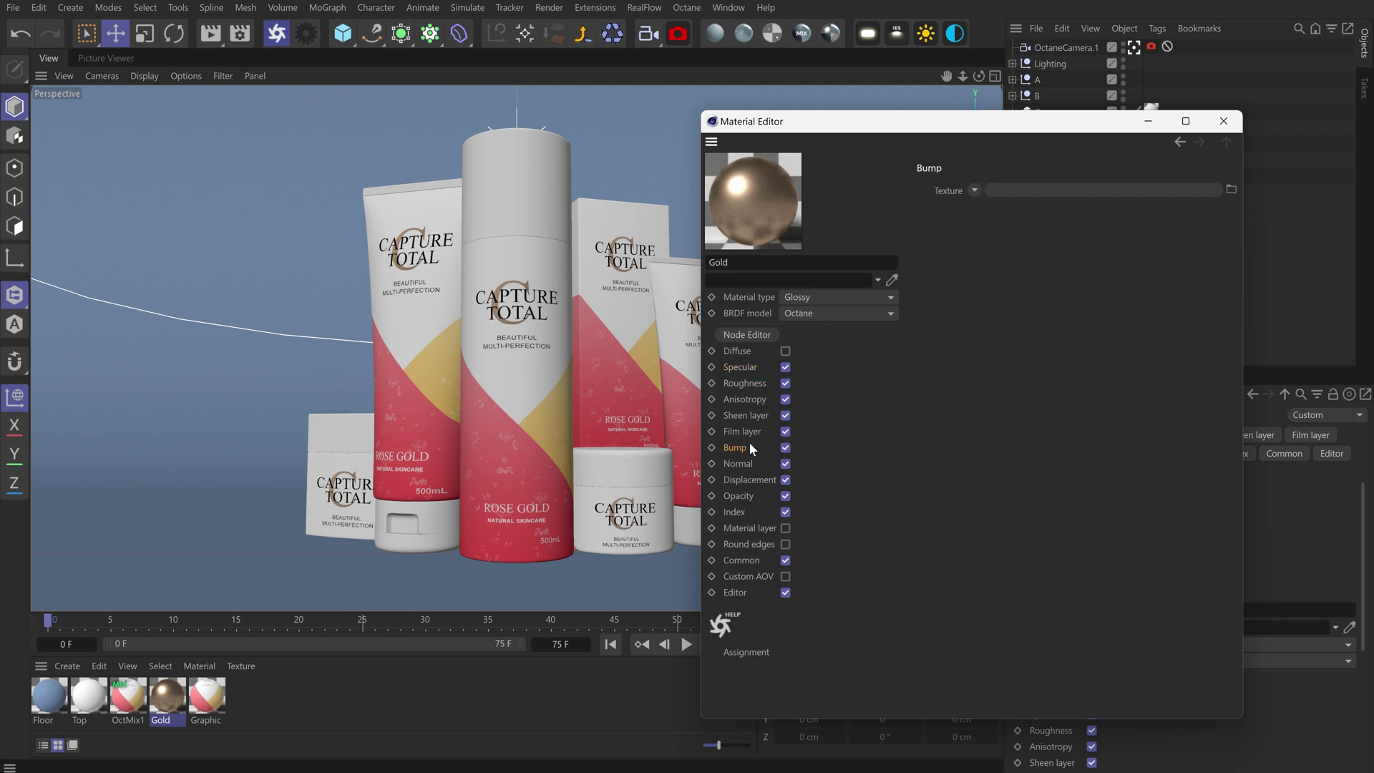
pyautogui.click(1222, 121)
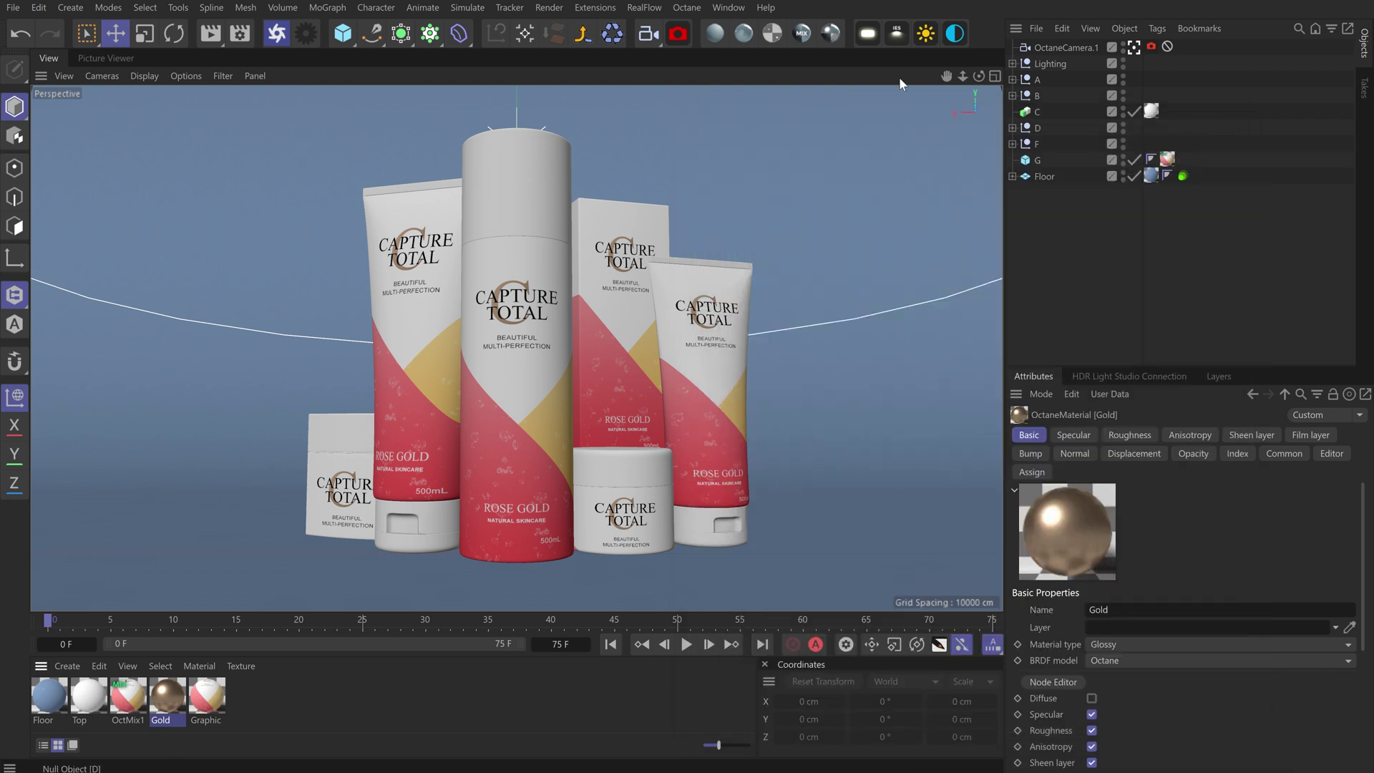
# Start the Octane Live Viewer and inspect the Top material's diffuse, roughness, normal and index channels
pyautogui.click(276, 35)
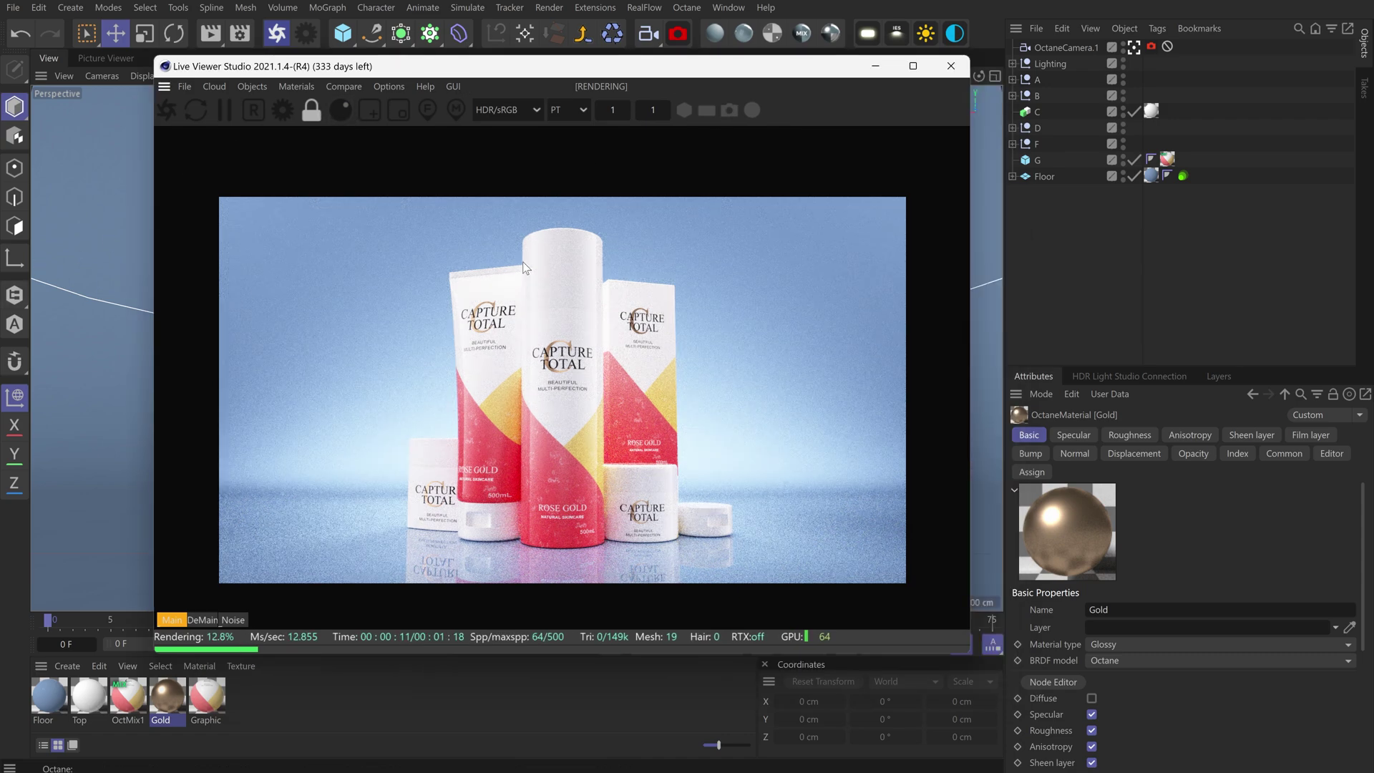
pyautogui.doubleClick(100, 694)
pyautogui.click(149, 409)
pyautogui.click(155, 438)
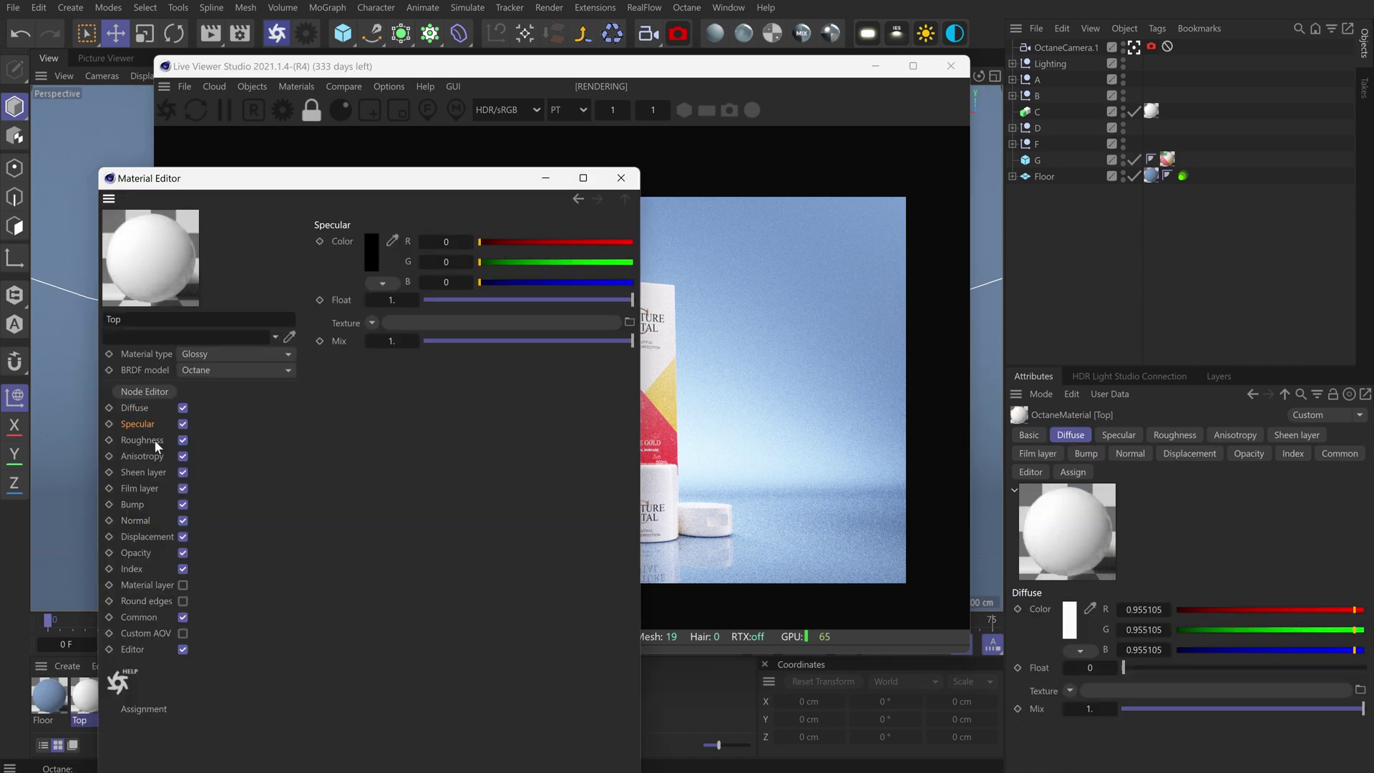
pyautogui.click(147, 501)
pyautogui.click(144, 520)
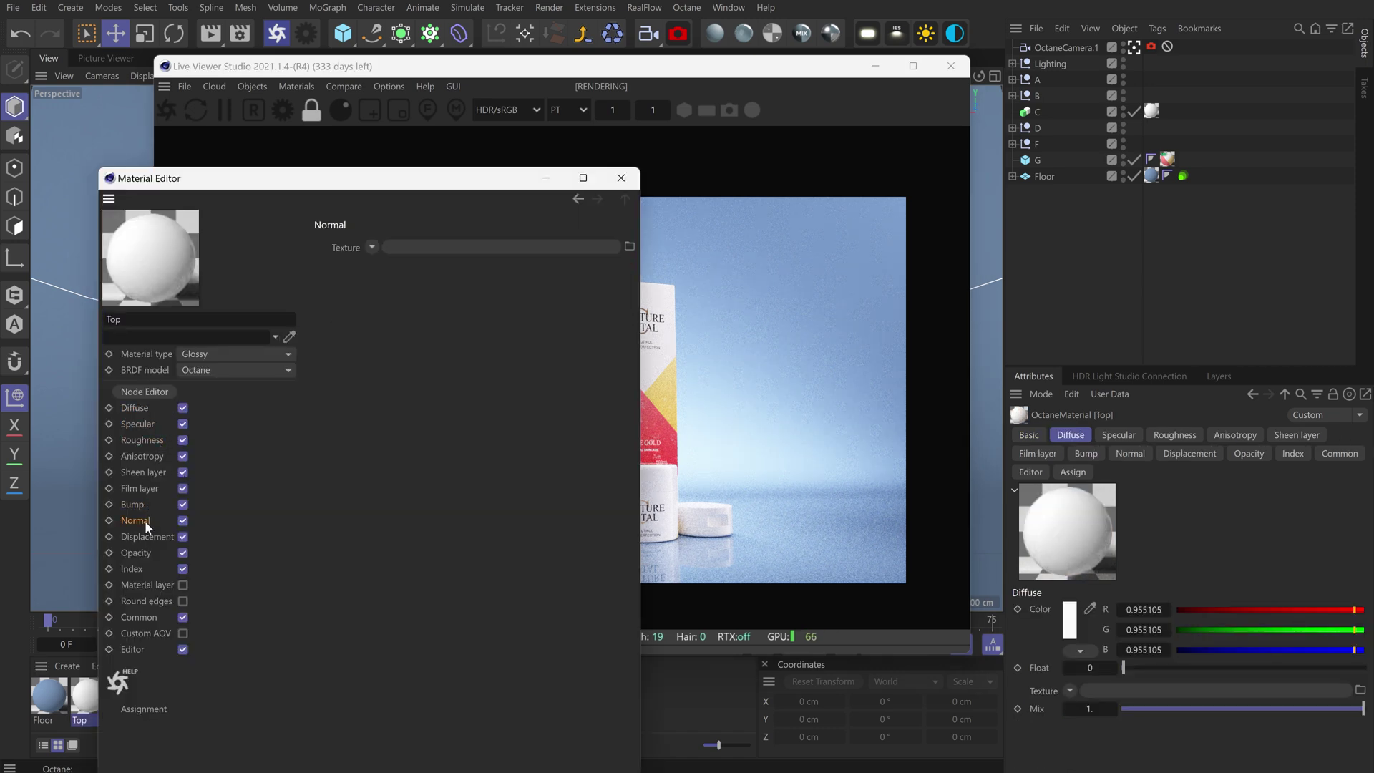
pyautogui.click(150, 569)
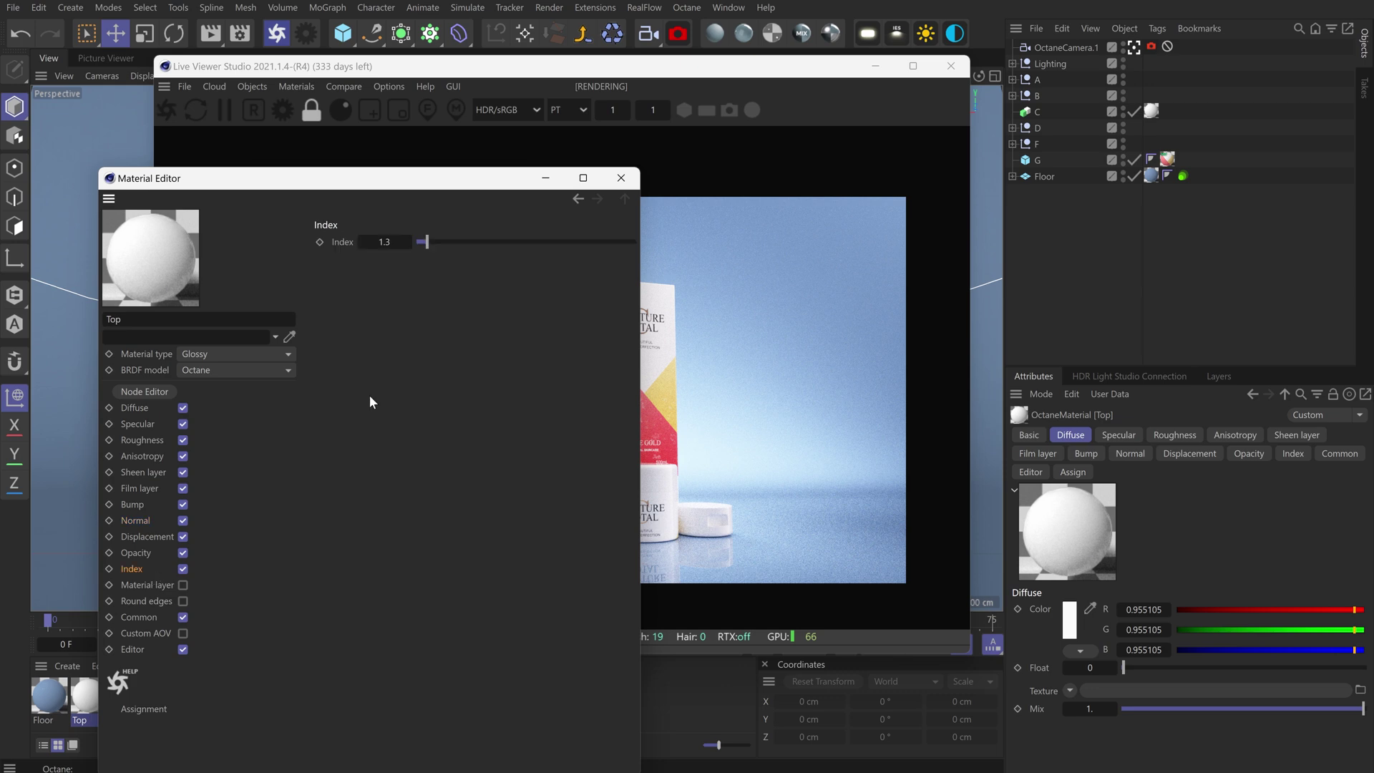
pyautogui.click(620, 178)
# Check the blue Floor material's index value, then add an Octane Camera to the scene
pyautogui.click(52, 698)
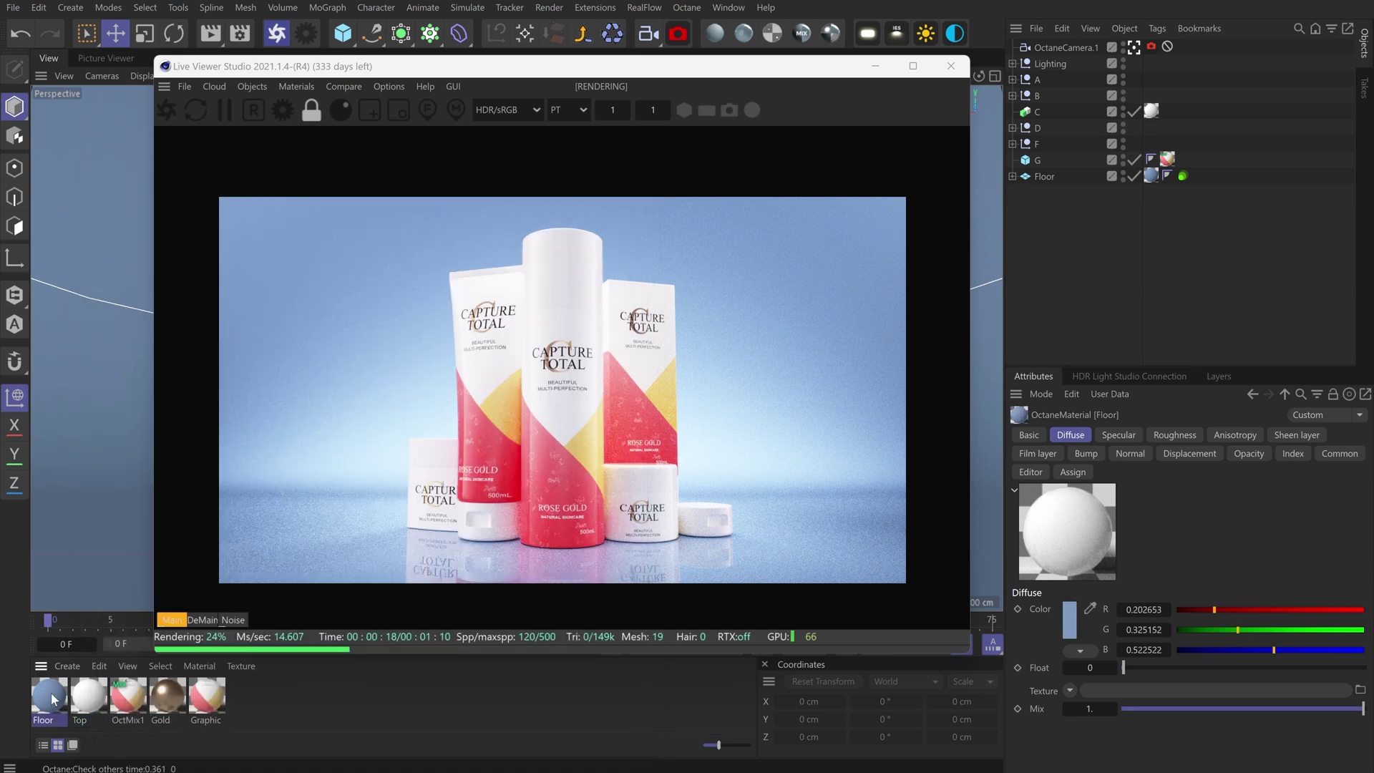
pyautogui.doubleClick(51, 698)
pyautogui.moveTo(380, 182); pyautogui.dragTo(1009, 182)
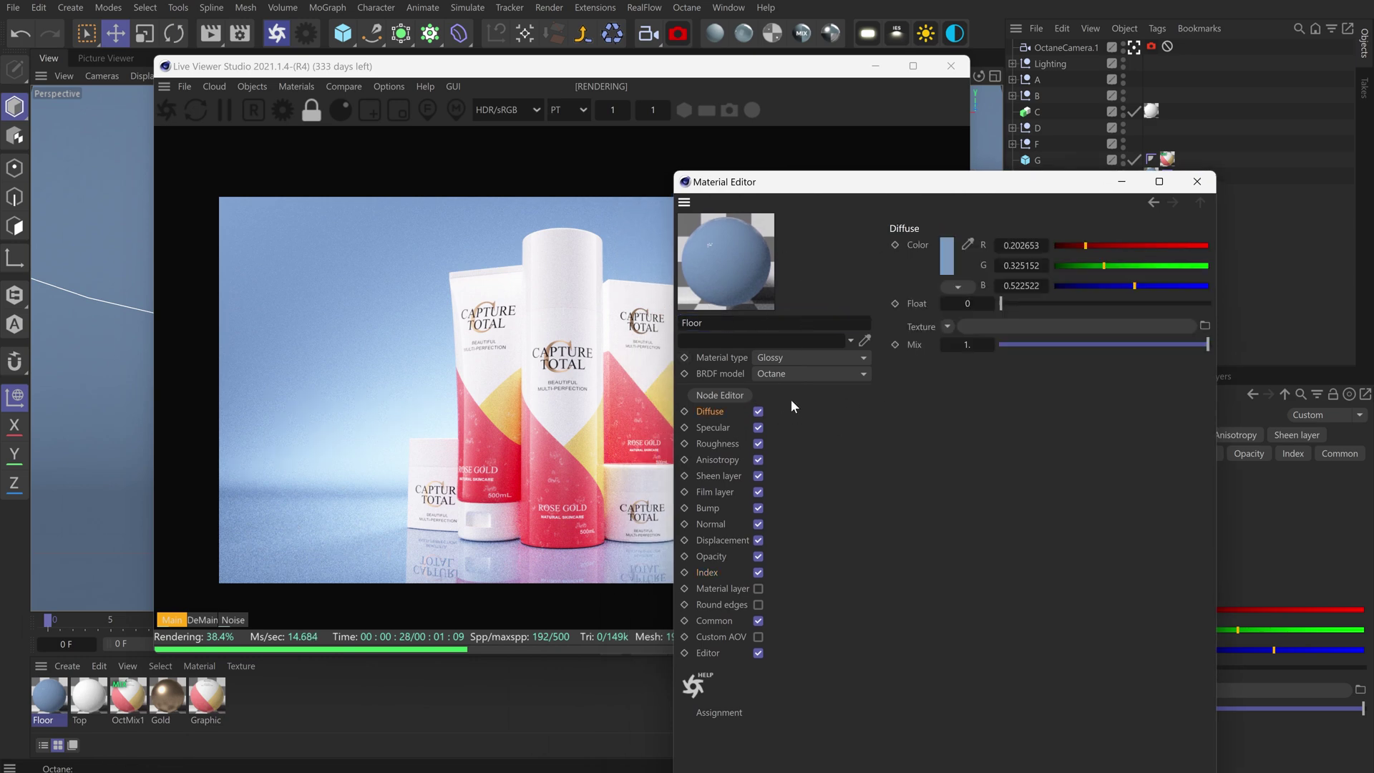
pyautogui.click(744, 573)
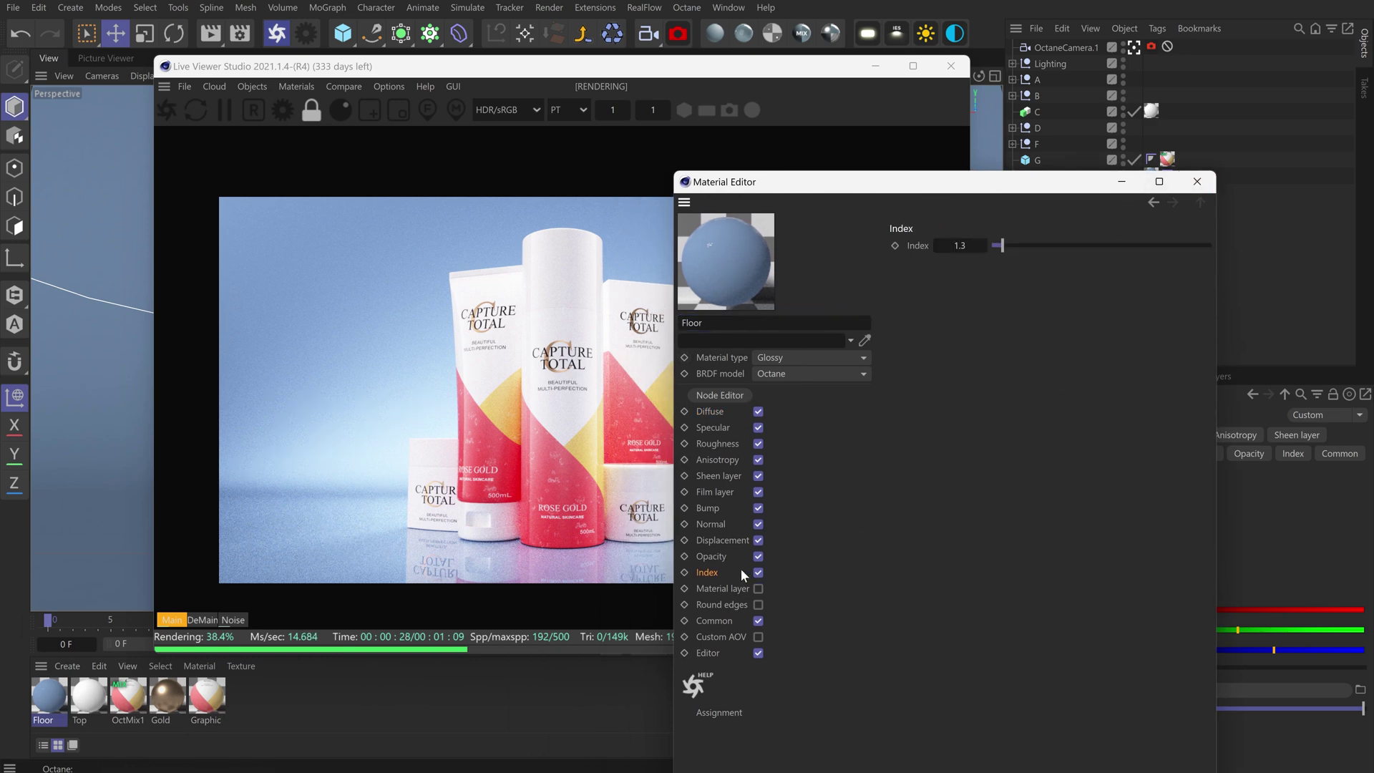
pyautogui.click(1195, 181)
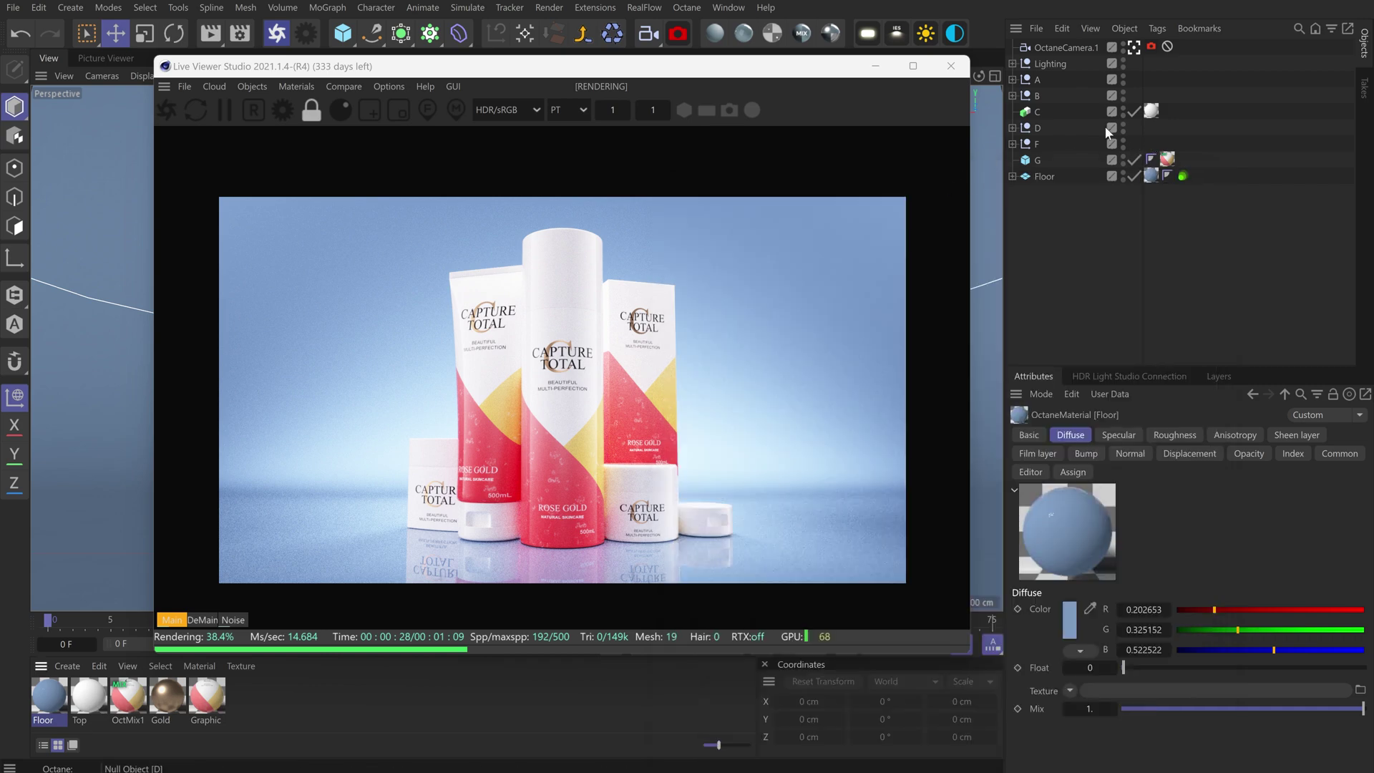
pyautogui.moveTo(219, 66); pyautogui.dragTo(230, 233)
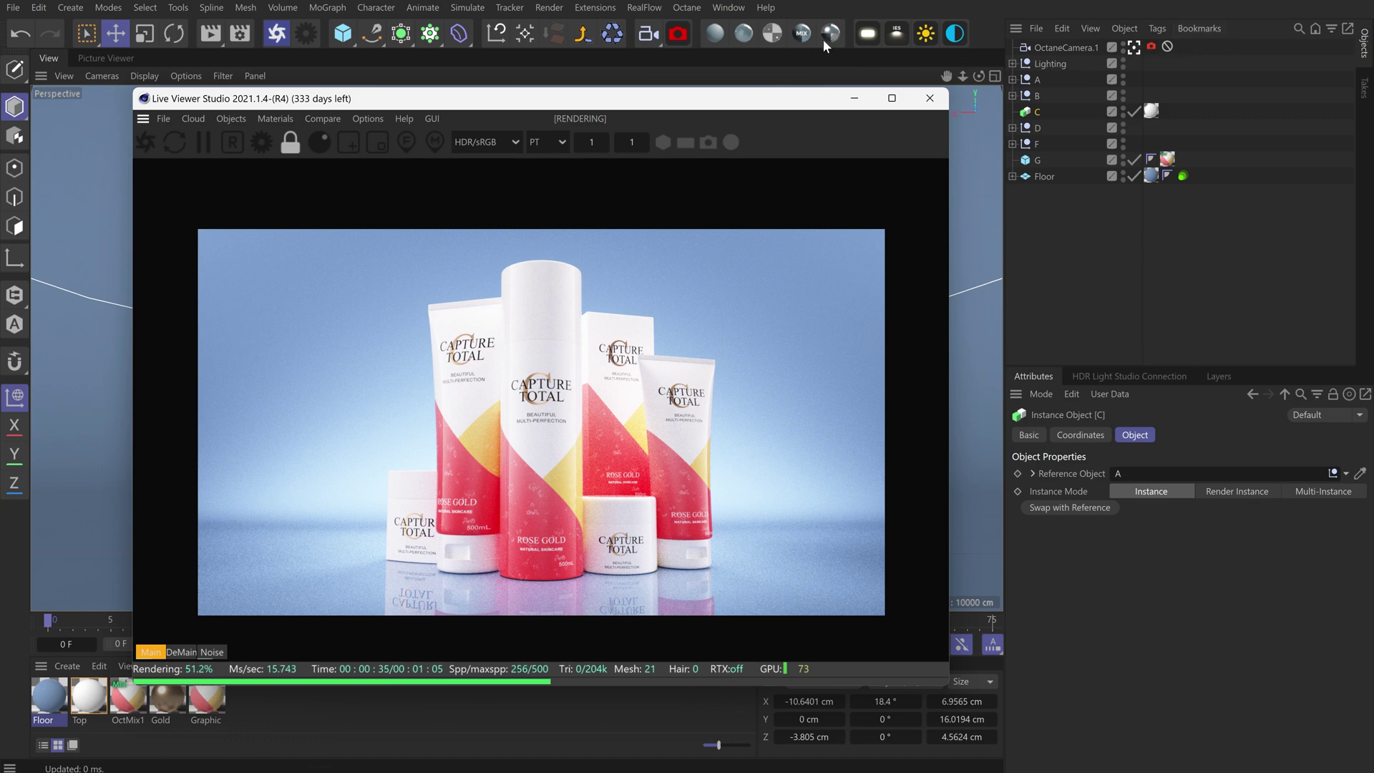
pyautogui.click(648, 33)
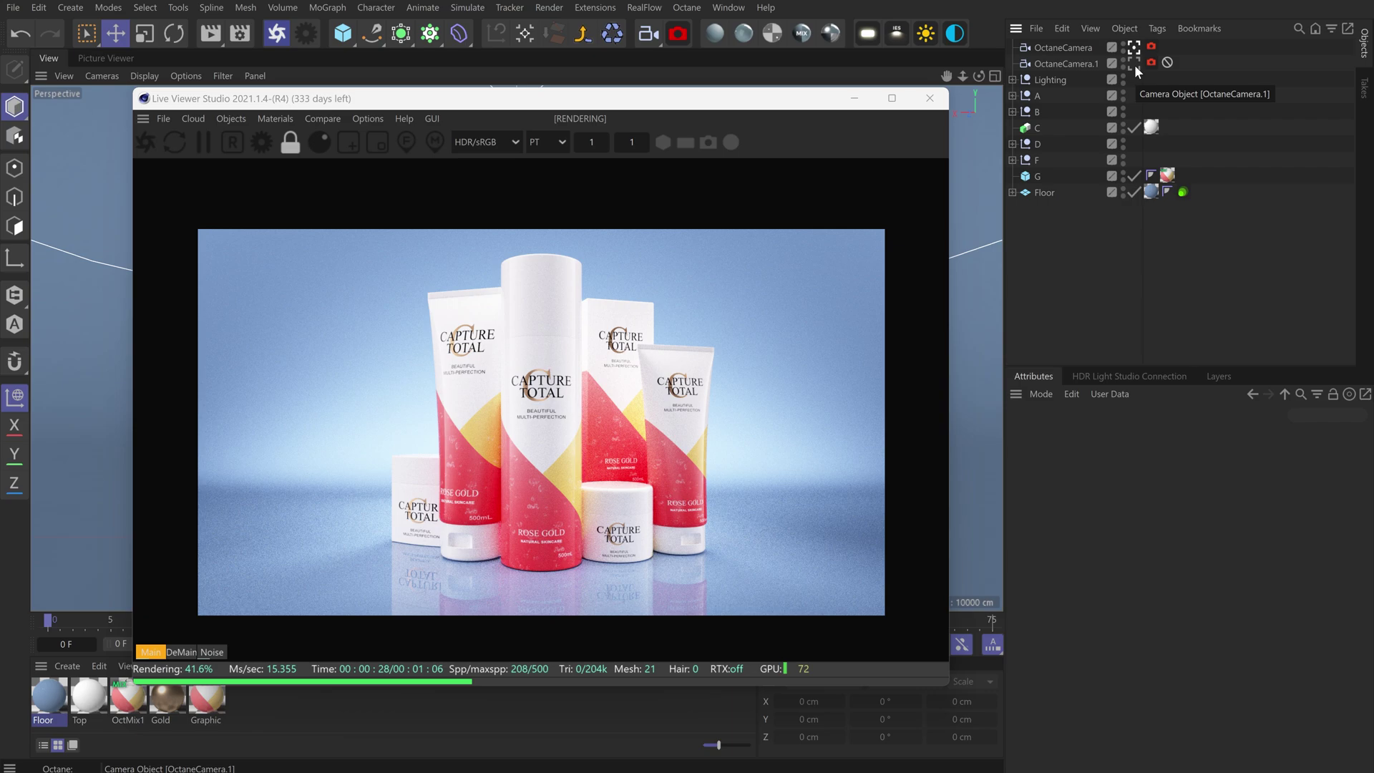
# Toggle the render camera between OctaneCamera.1 and OctaneCamera, ending on OctaneCamera.1
pyautogui.click(1134, 63)
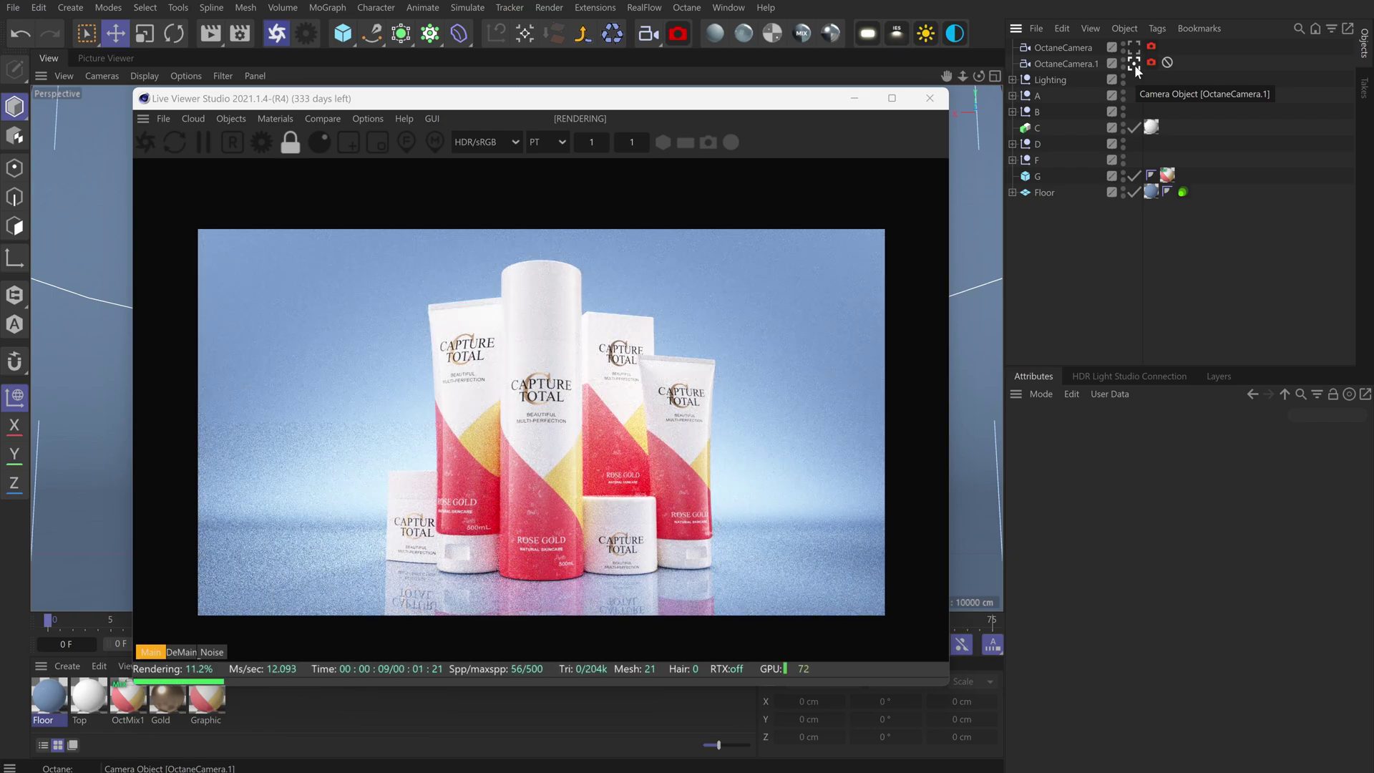
pyautogui.click(1134, 48)
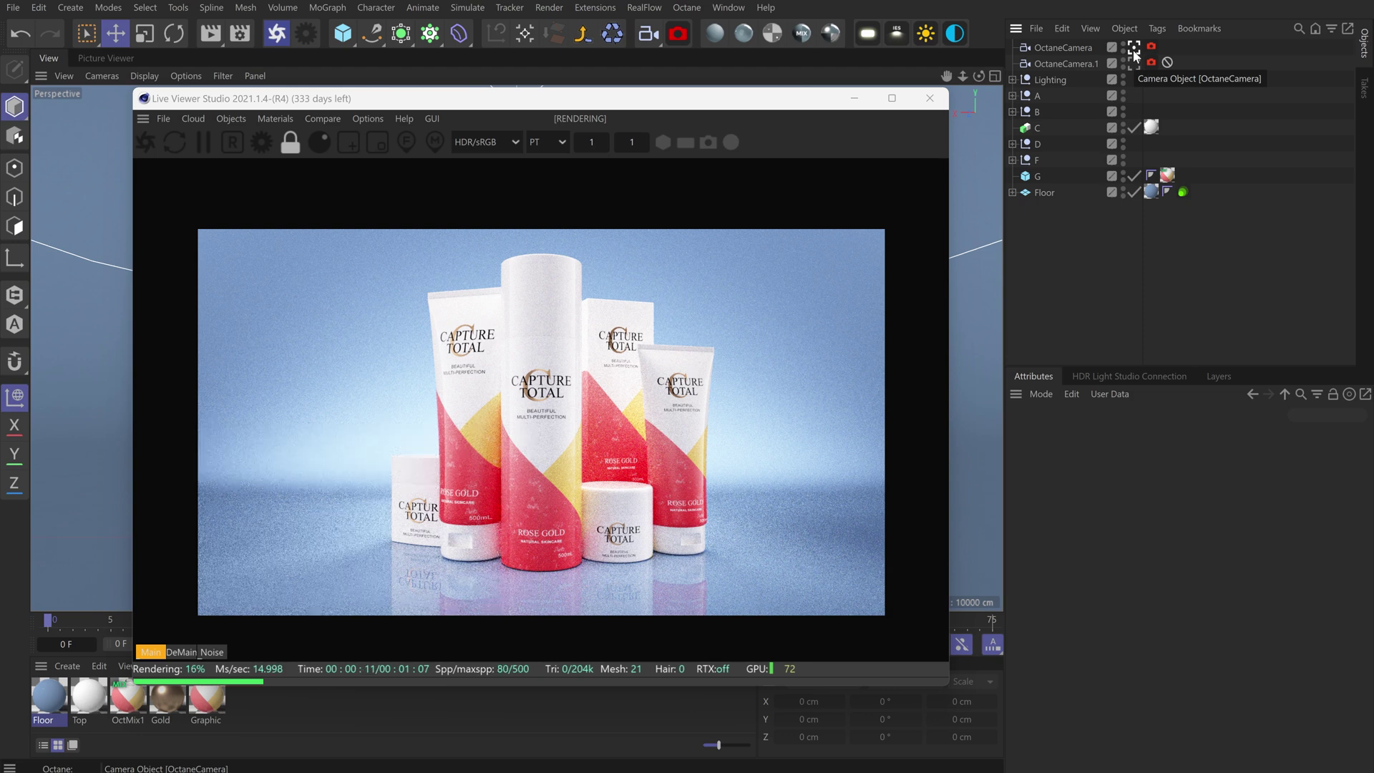
pyautogui.click(1133, 63)
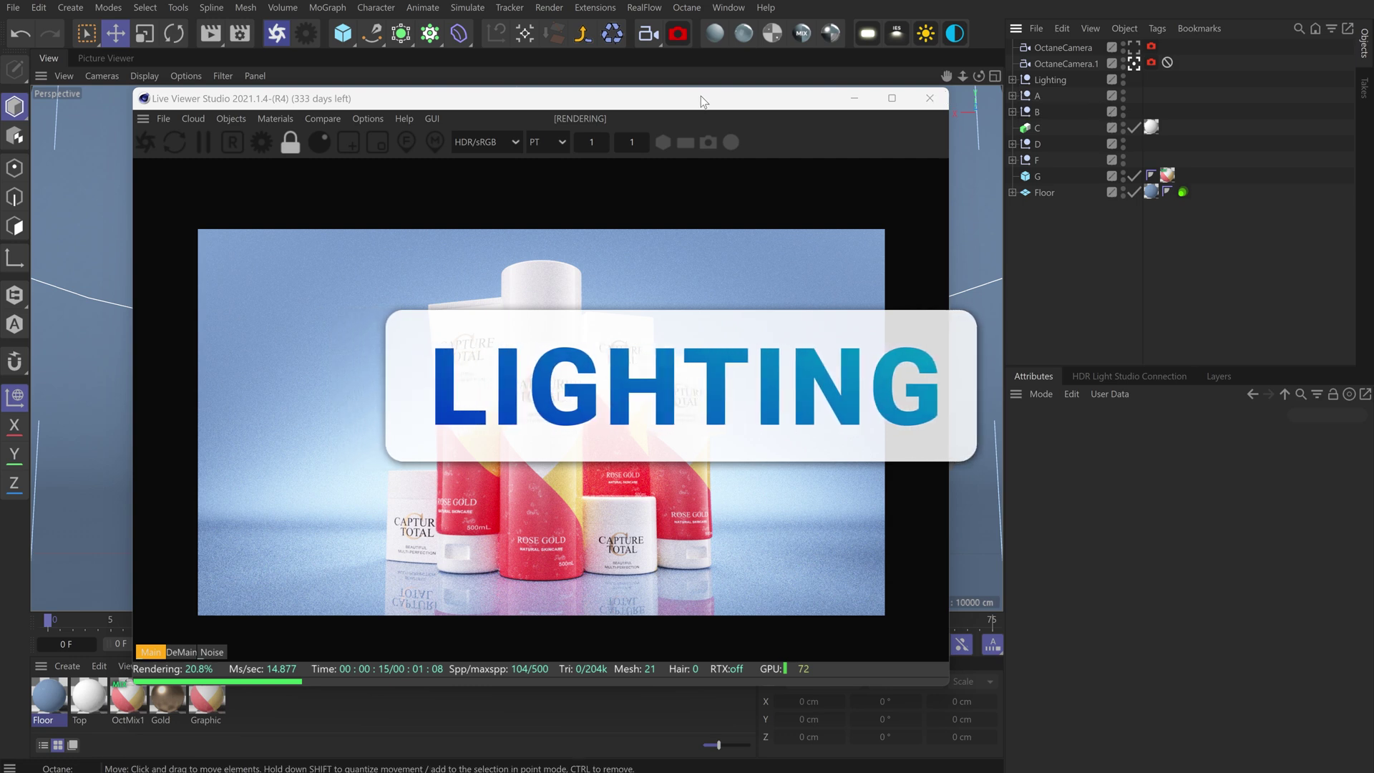
# Disable every light in the Lighting group, then re-enable the Right, Left and Middle OctaneLights
pyautogui.moveTo(701, 101); pyautogui.dragTo(647, 58)
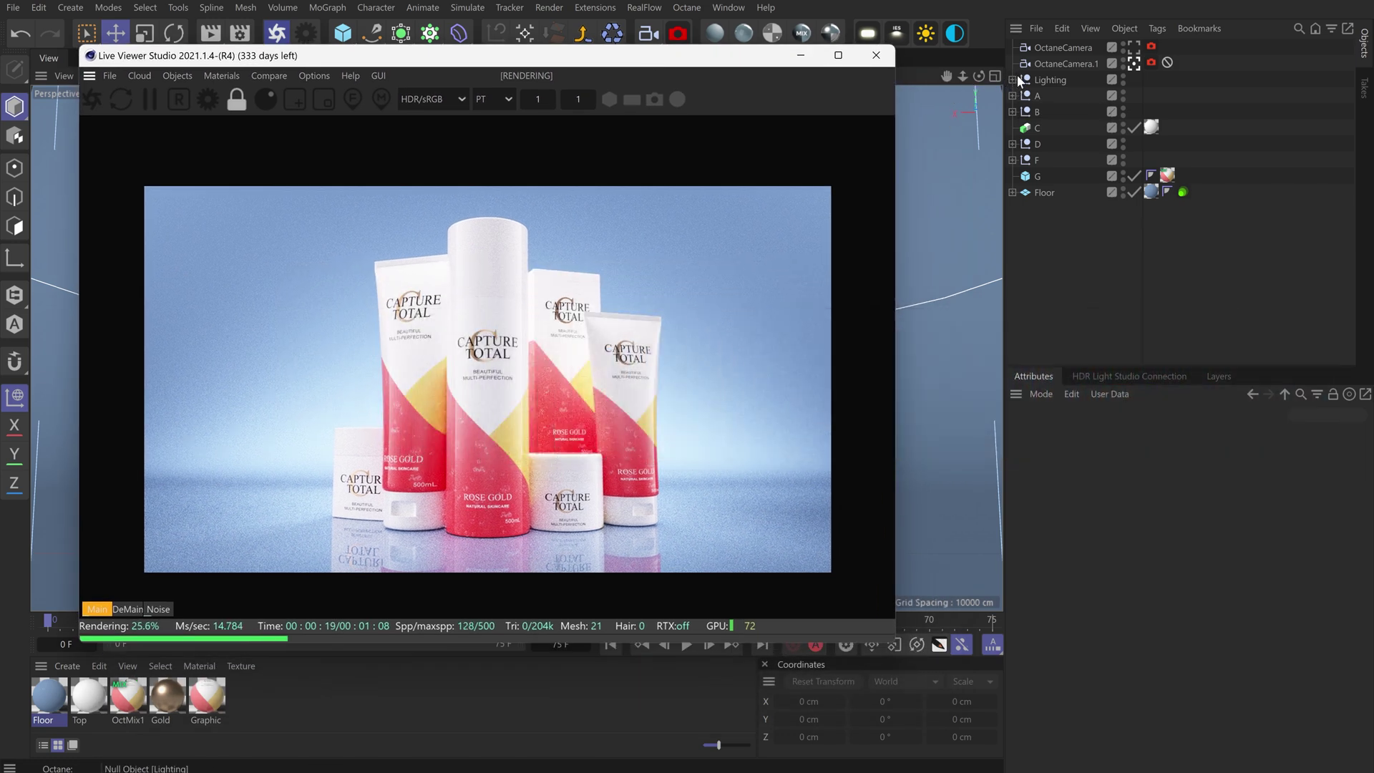
pyautogui.click(1013, 80)
pyautogui.moveTo(1176, 117); pyautogui.dragTo(1172, 224)
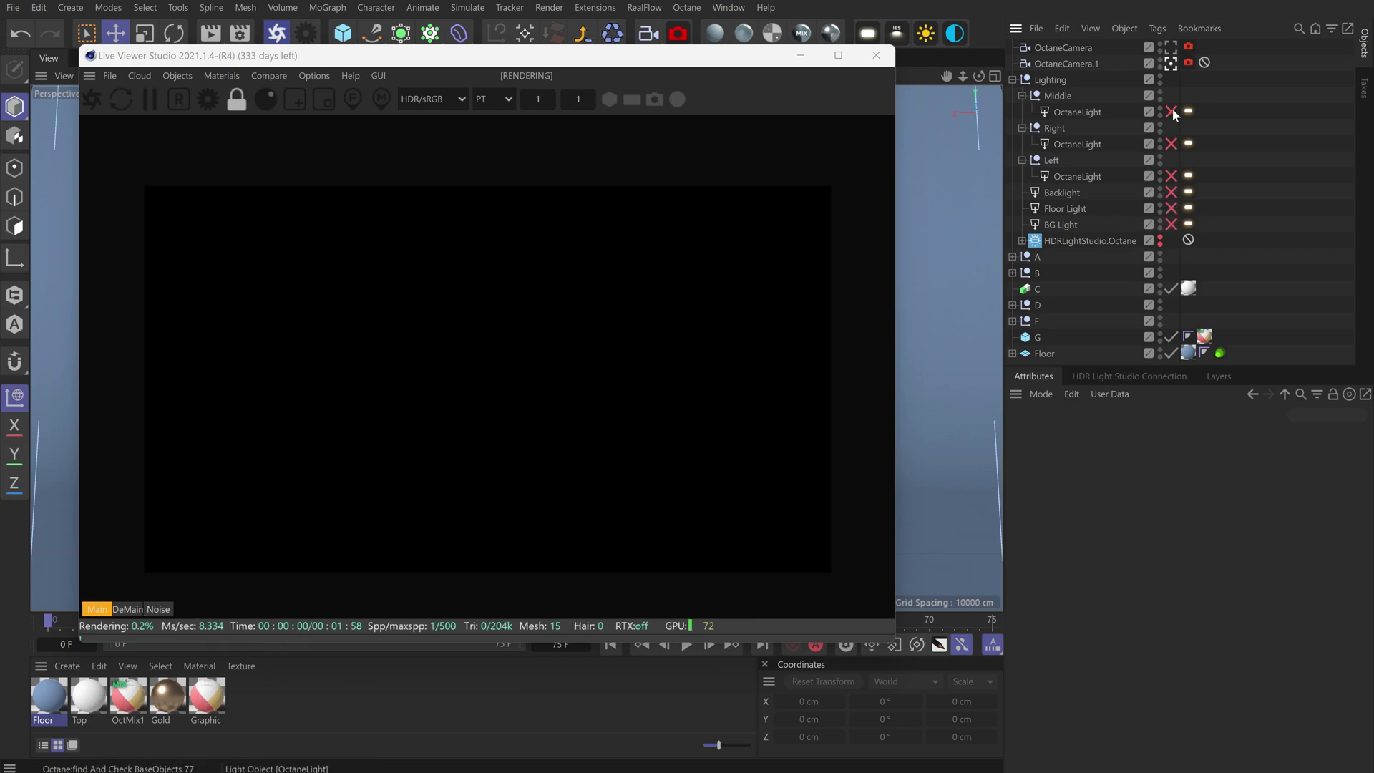
pyautogui.click(1170, 143)
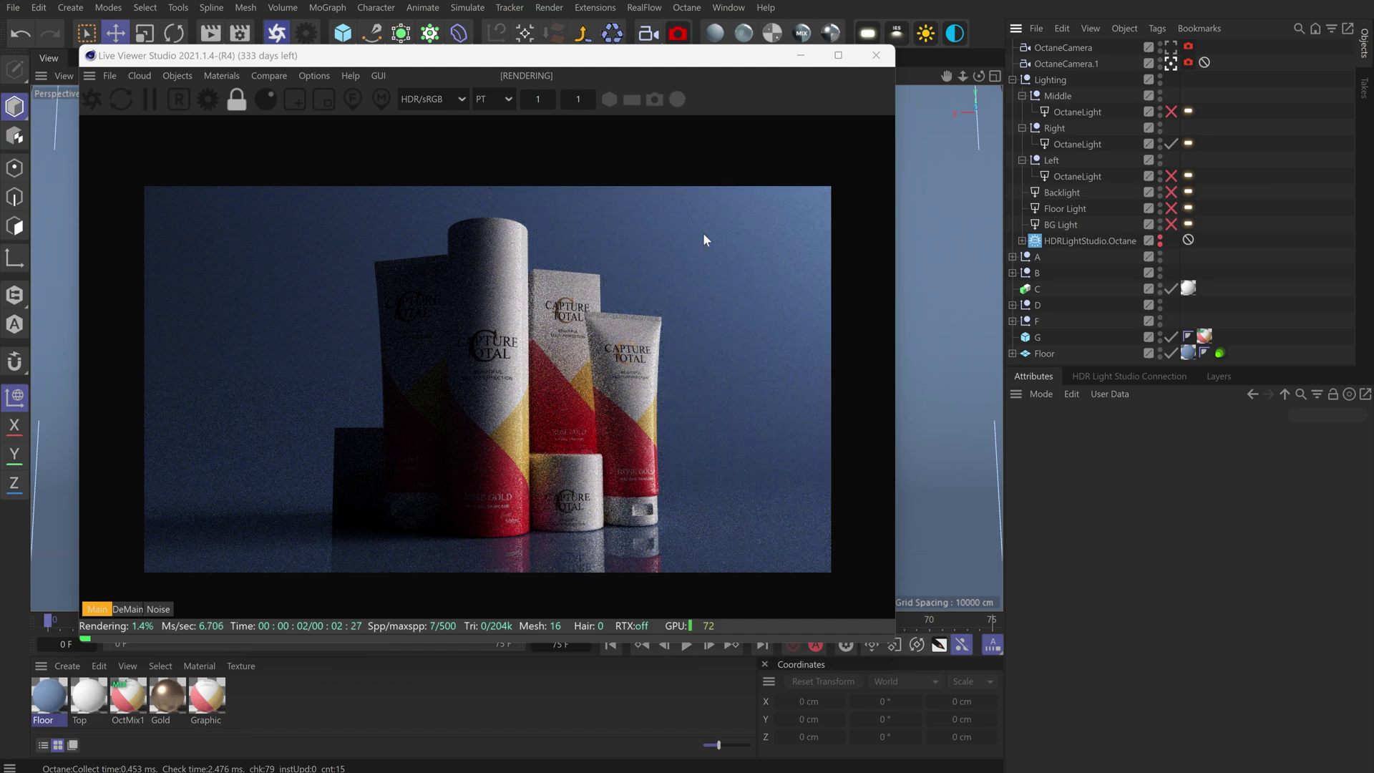
pyautogui.click(1171, 176)
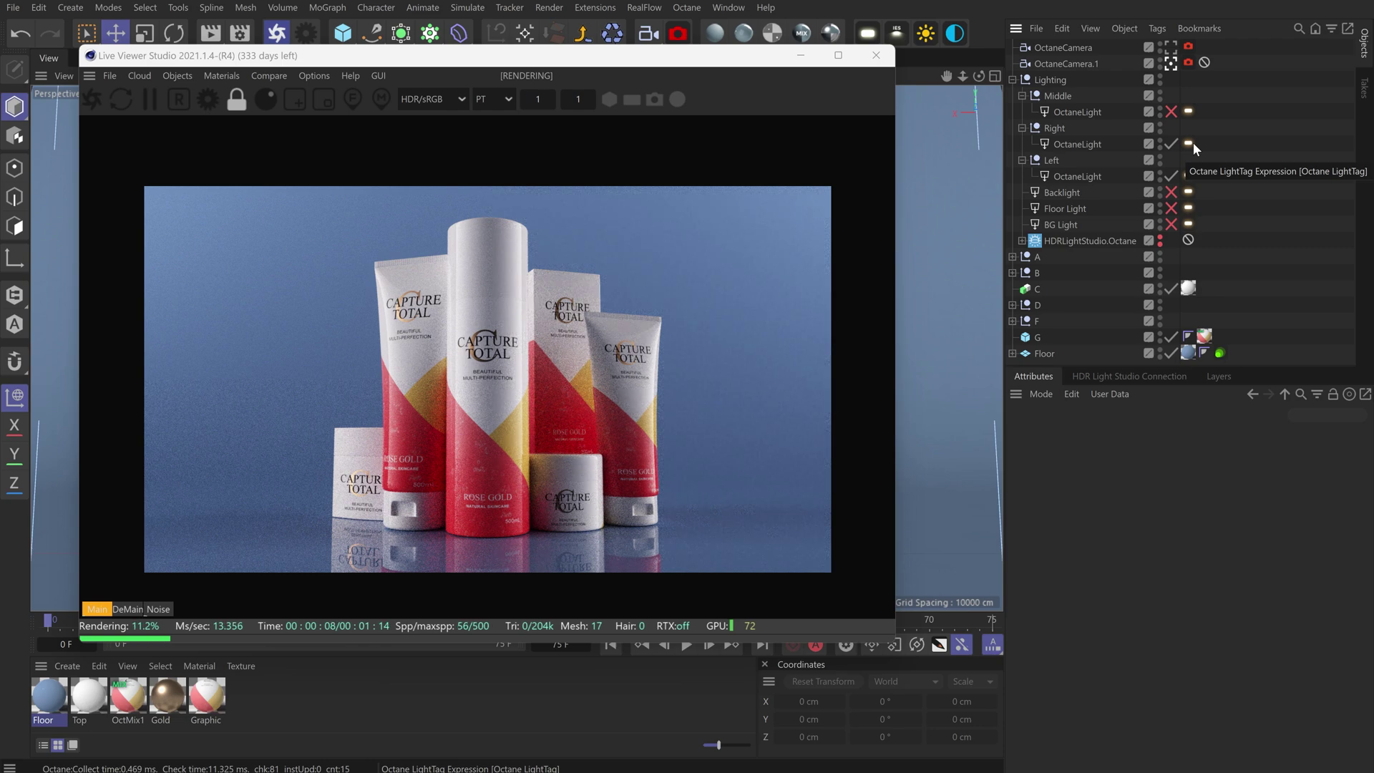
pyautogui.click(1173, 113)
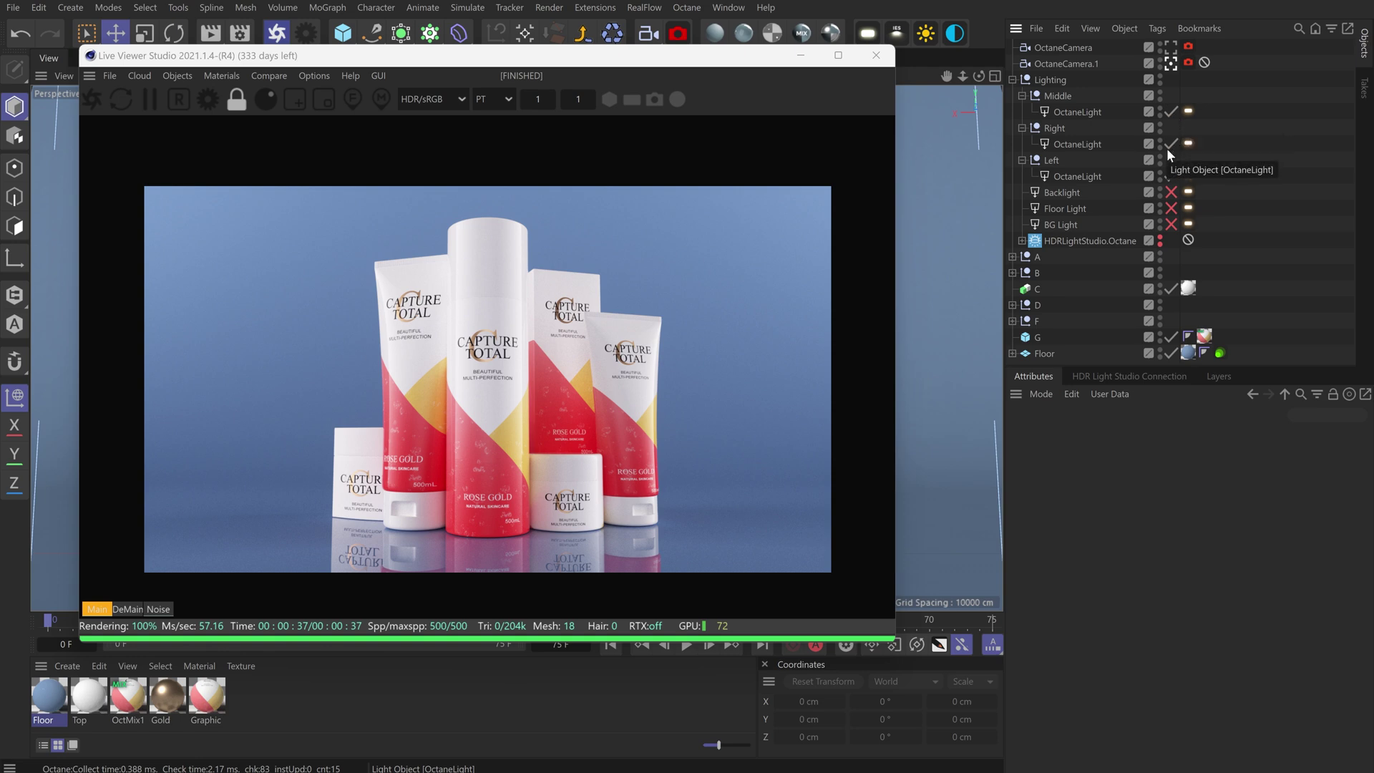
# Turn on BG Light, Backlight and Floor Light, then click OctaneCamera.1's camera tag
pyautogui.click(1171, 192)
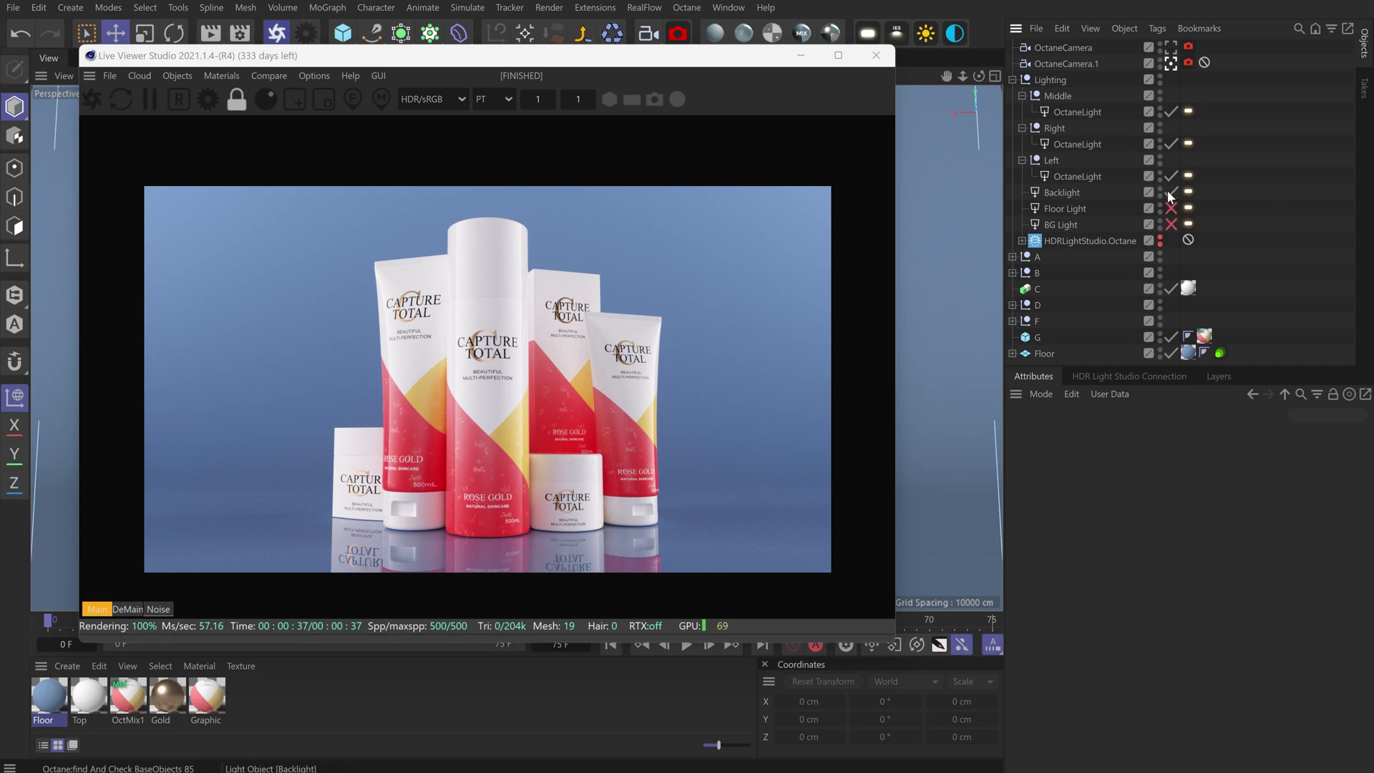
pyautogui.click(1170, 191)
pyautogui.click(1171, 224)
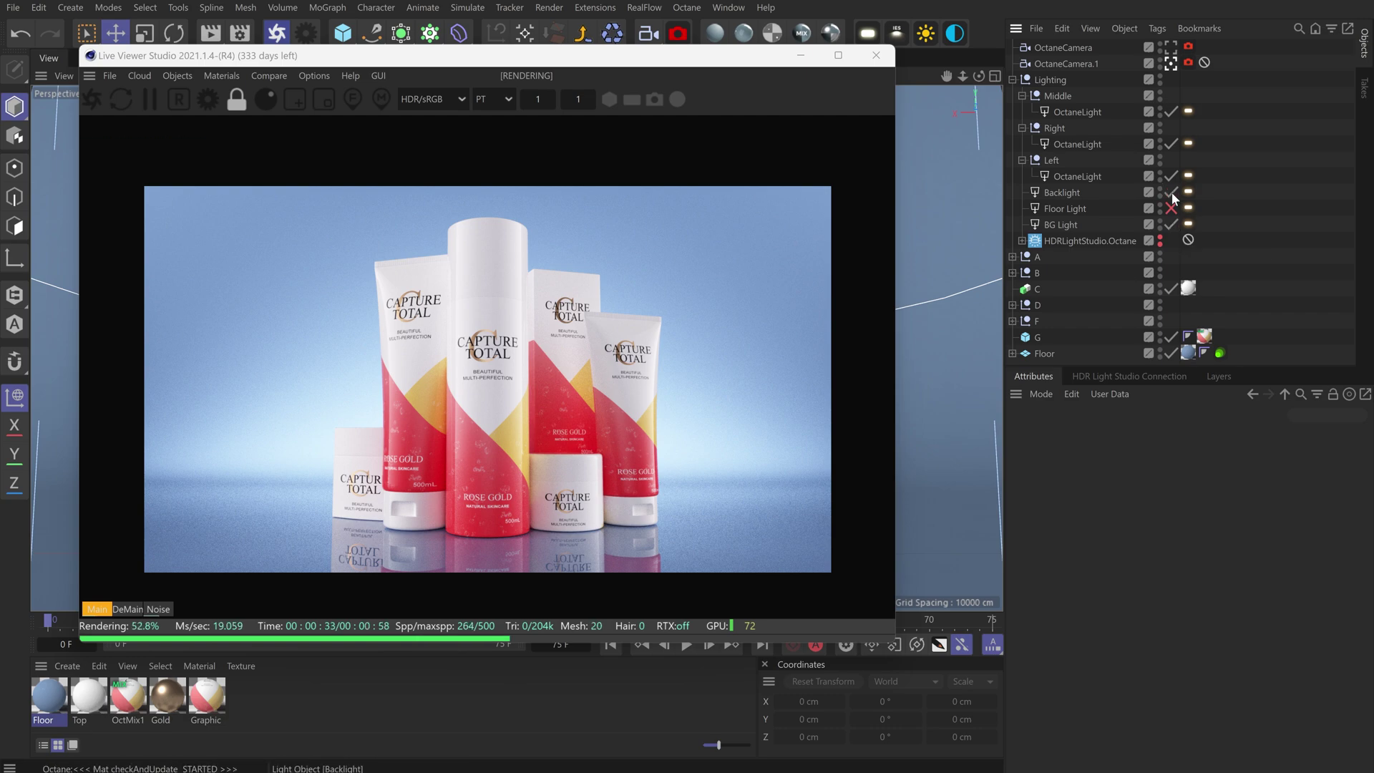
pyautogui.click(1171, 192)
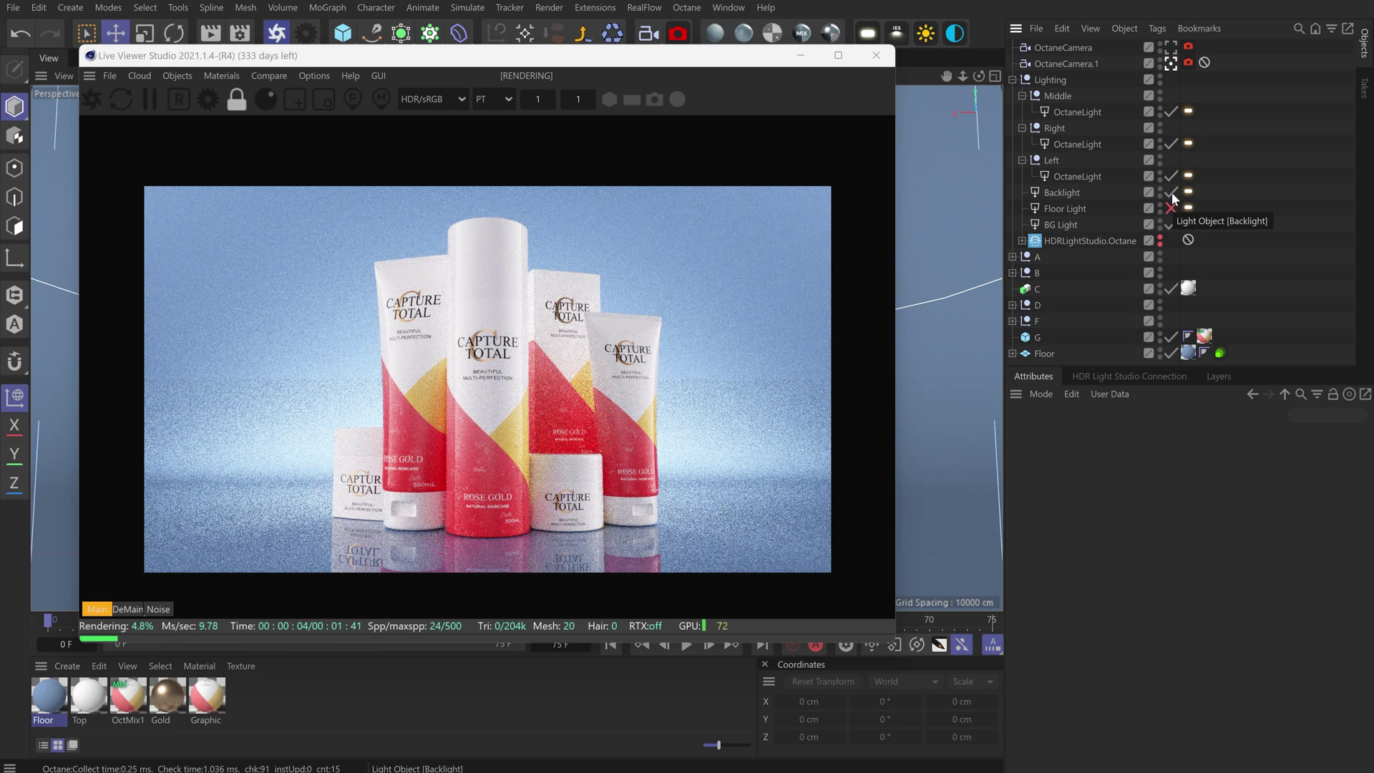
pyautogui.click(1170, 192)
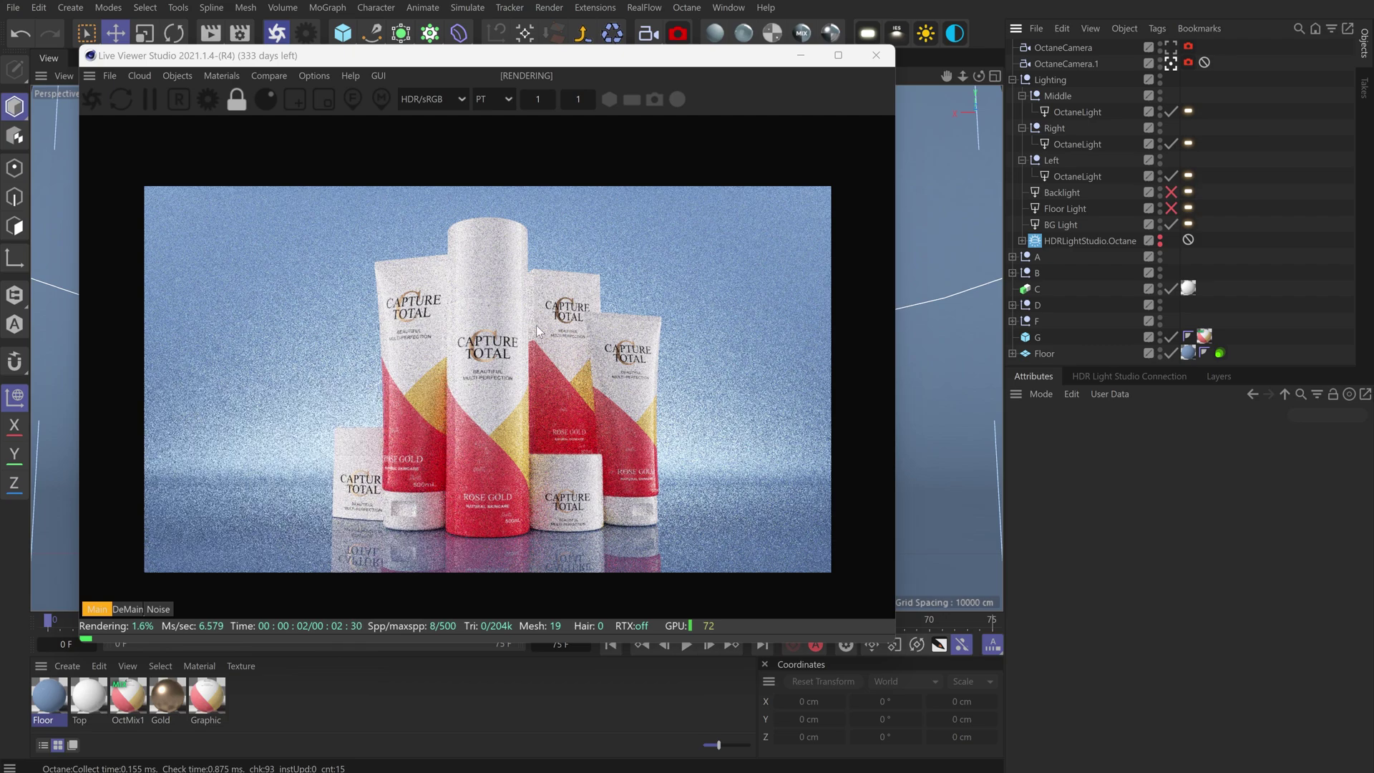
pyautogui.click(1170, 191)
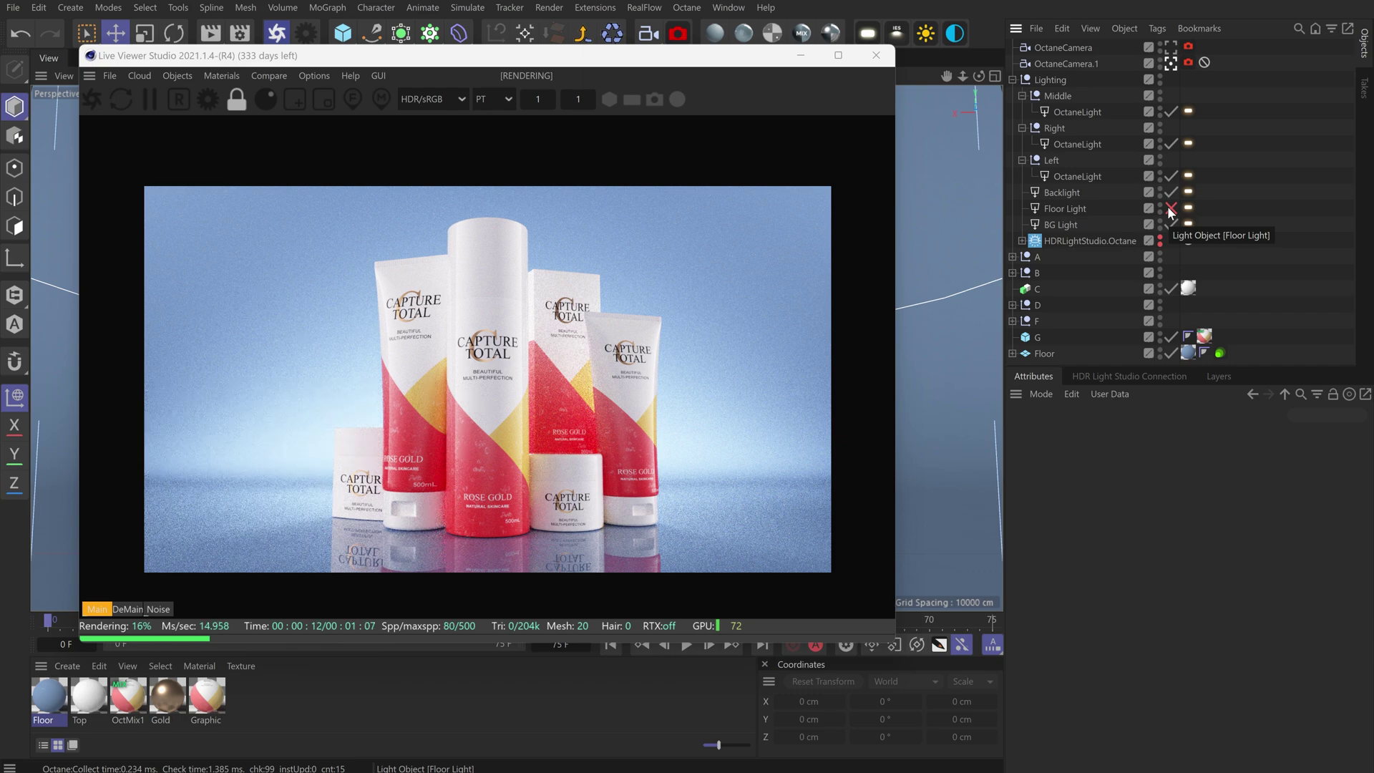
pyautogui.click(1170, 209)
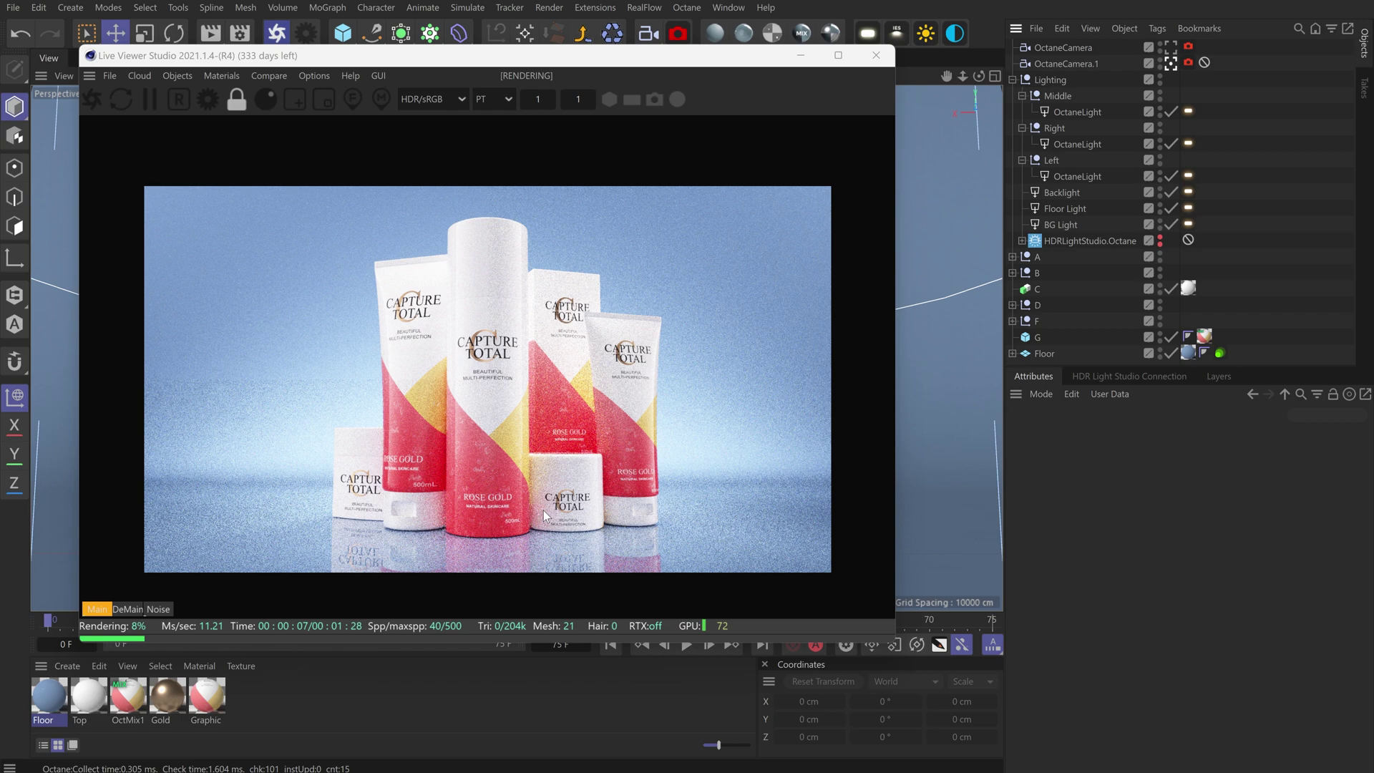
pyautogui.click(1170, 62)
# Hide OctaneCamera and render through OctaneCamera.1, with the Live Viewer repositioned over the viewport
pyautogui.moveTo(676, 68); pyautogui.dragTo(847, 394)
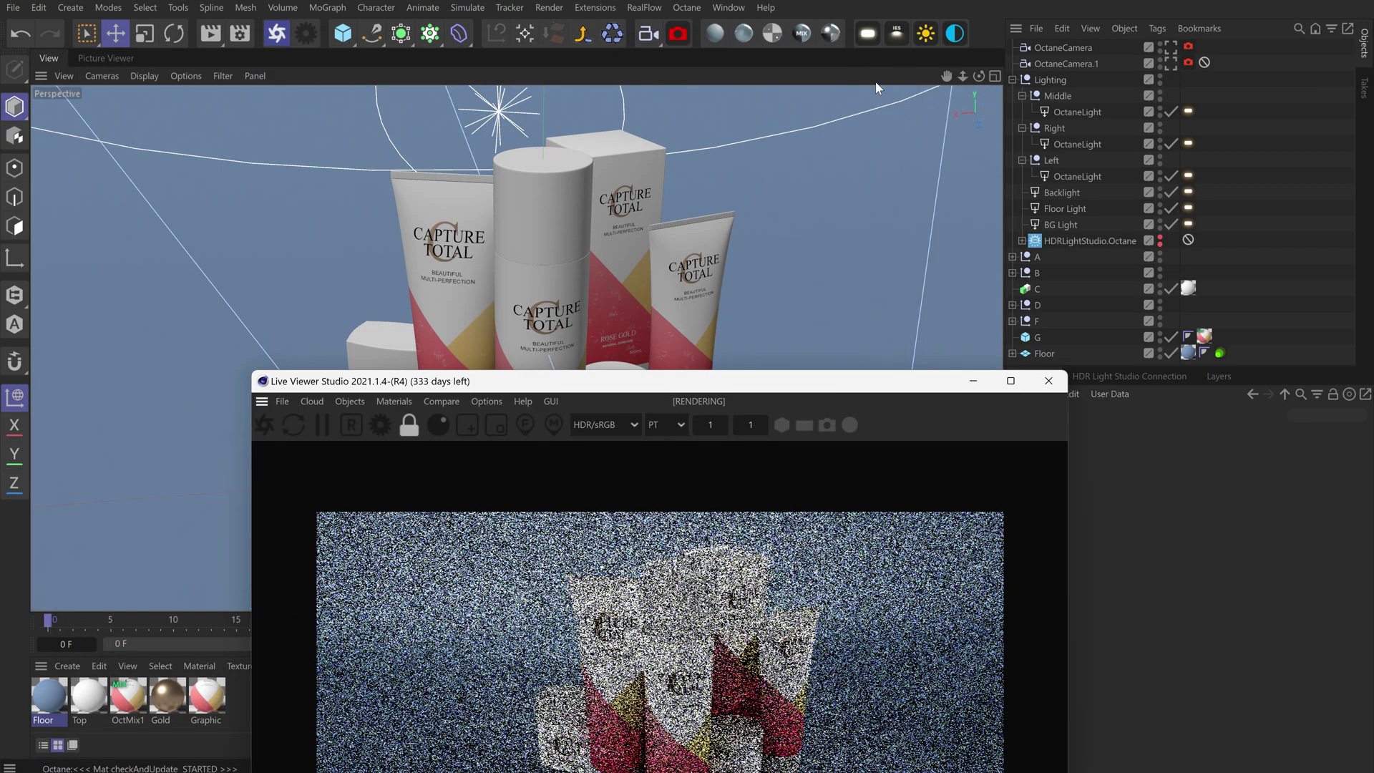
pyautogui.moveTo(963, 75); pyautogui.dragTo(859, 76)
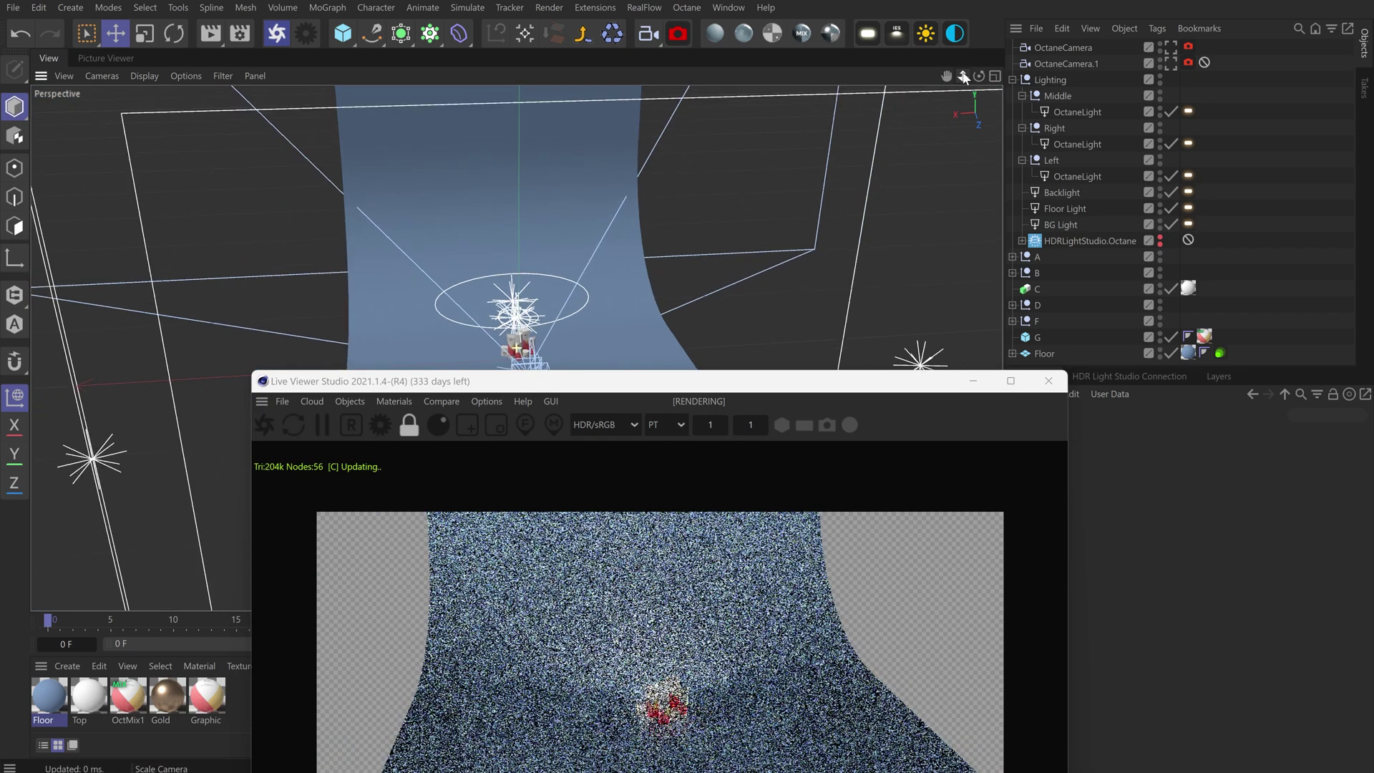
pyautogui.moveTo(818, 381); pyautogui.dragTo(892, 473)
pyautogui.moveTo(962, 76); pyautogui.dragTo(1044, 77)
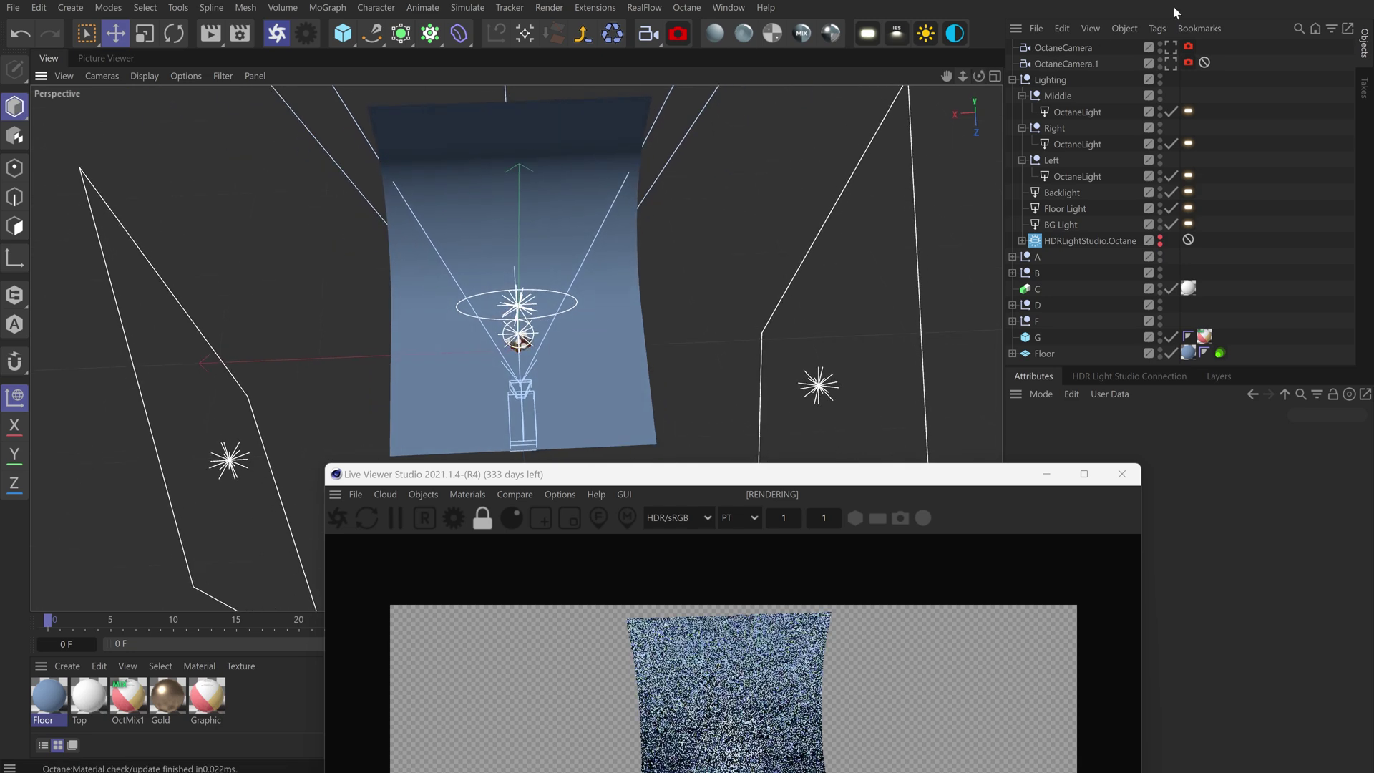
pyautogui.click(1160, 45)
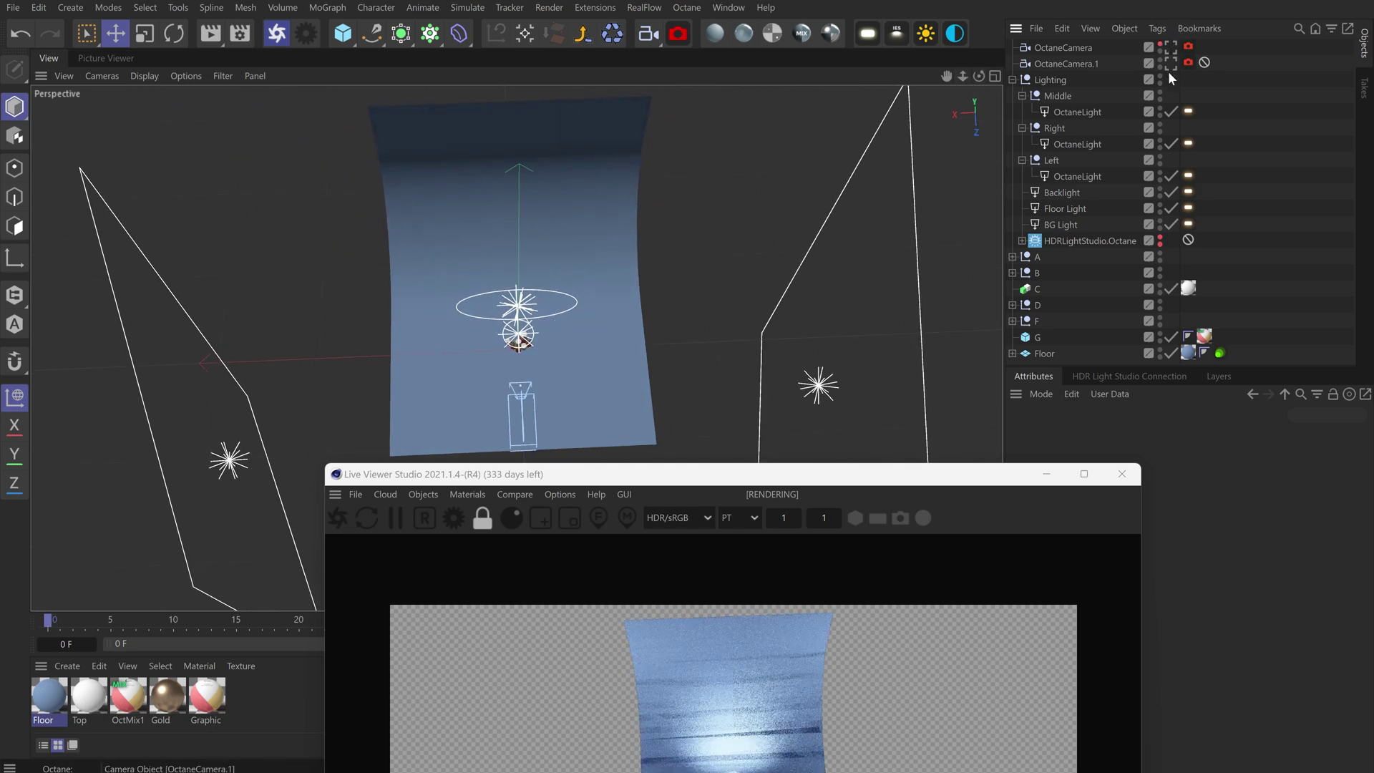
pyautogui.click(1171, 63)
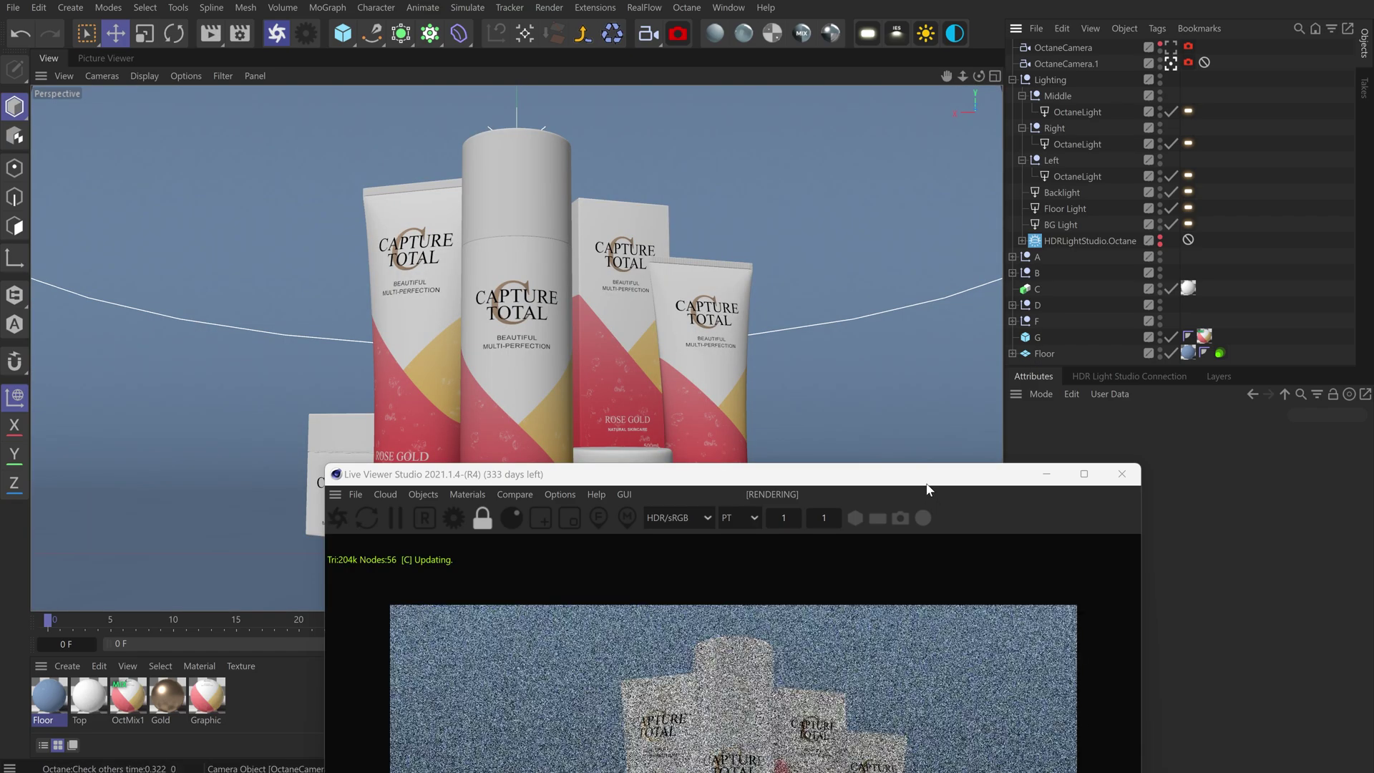
pyautogui.moveTo(926, 488); pyautogui.dragTo(834, 126)
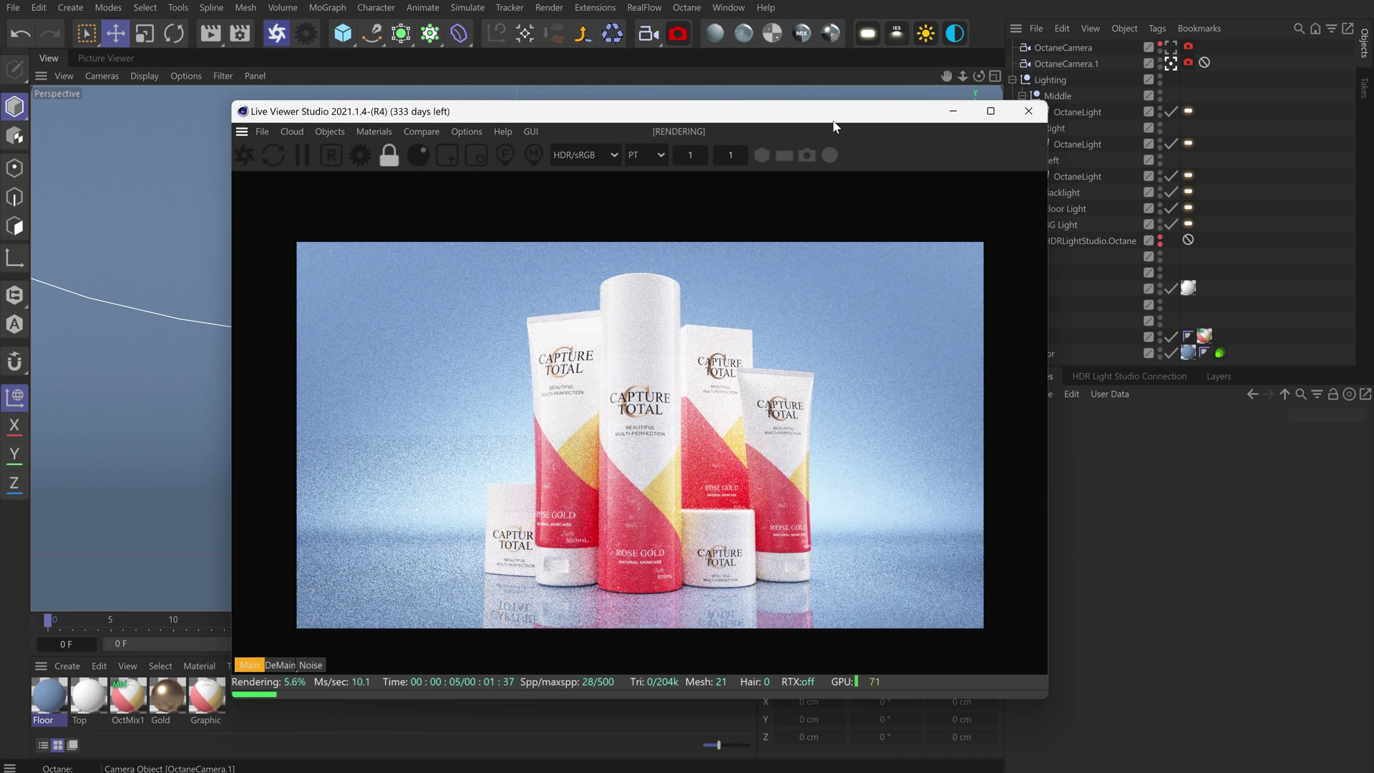
pyautogui.moveTo(833, 127); pyautogui.dragTo(752, 90)
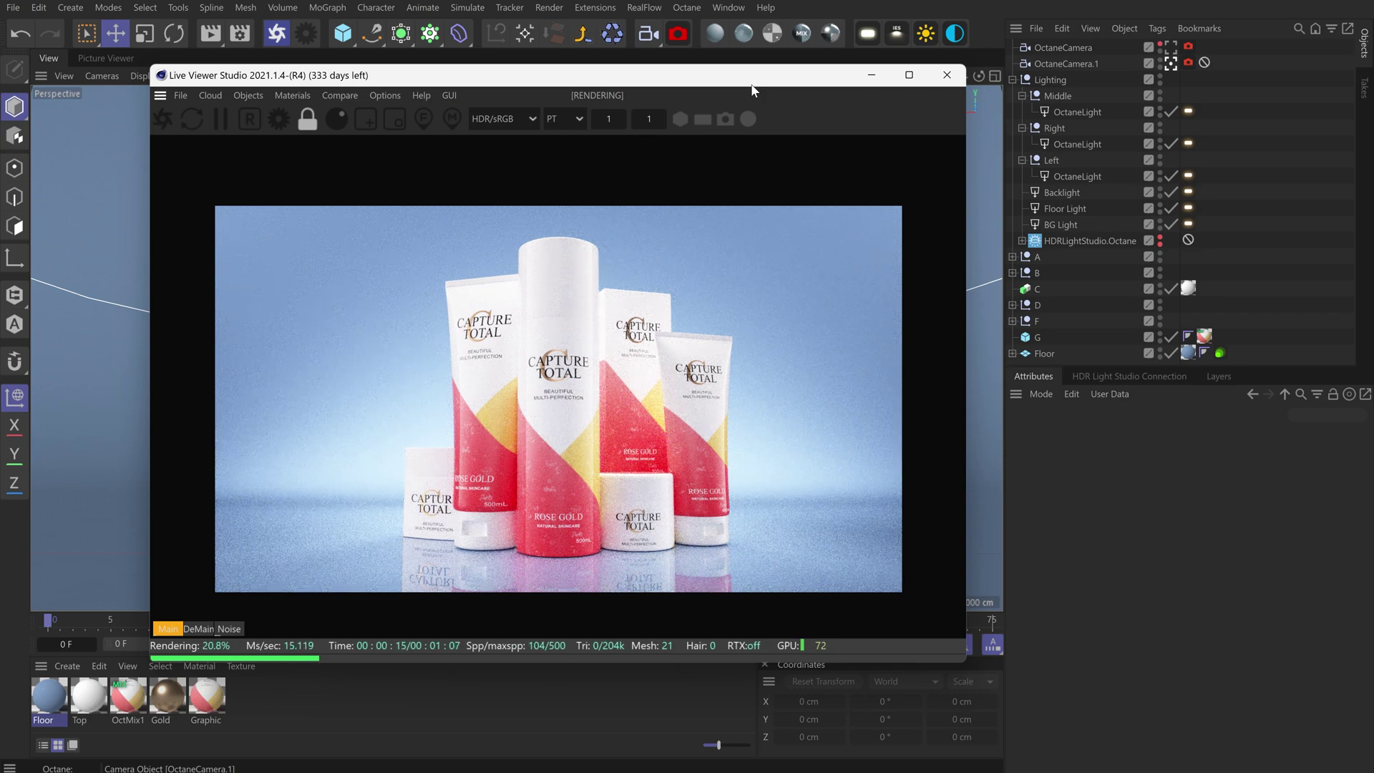
# Open the Octane Settings and bring up the Camera Imager section
pyautogui.click(273, 126)
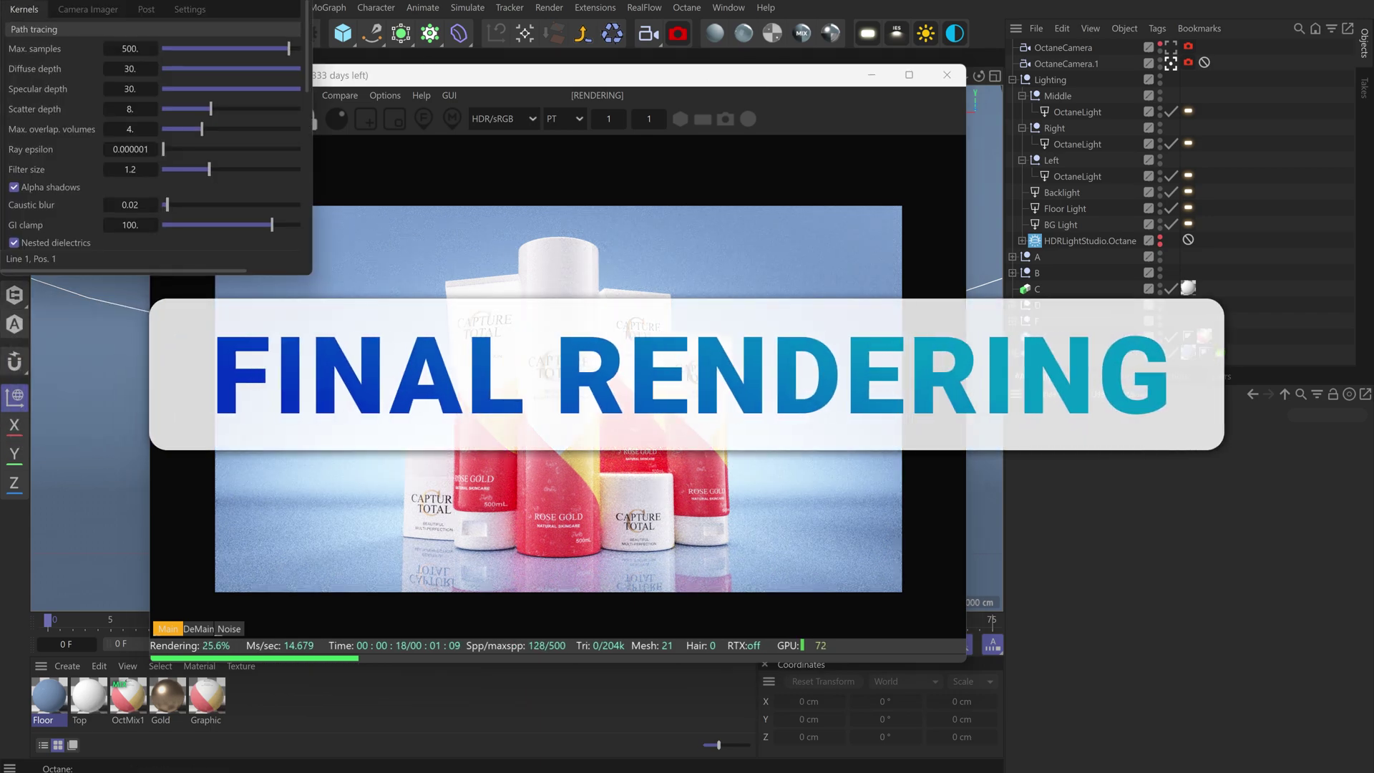
pyautogui.moveTo(144, 1); pyautogui.dragTo(1143, 148)
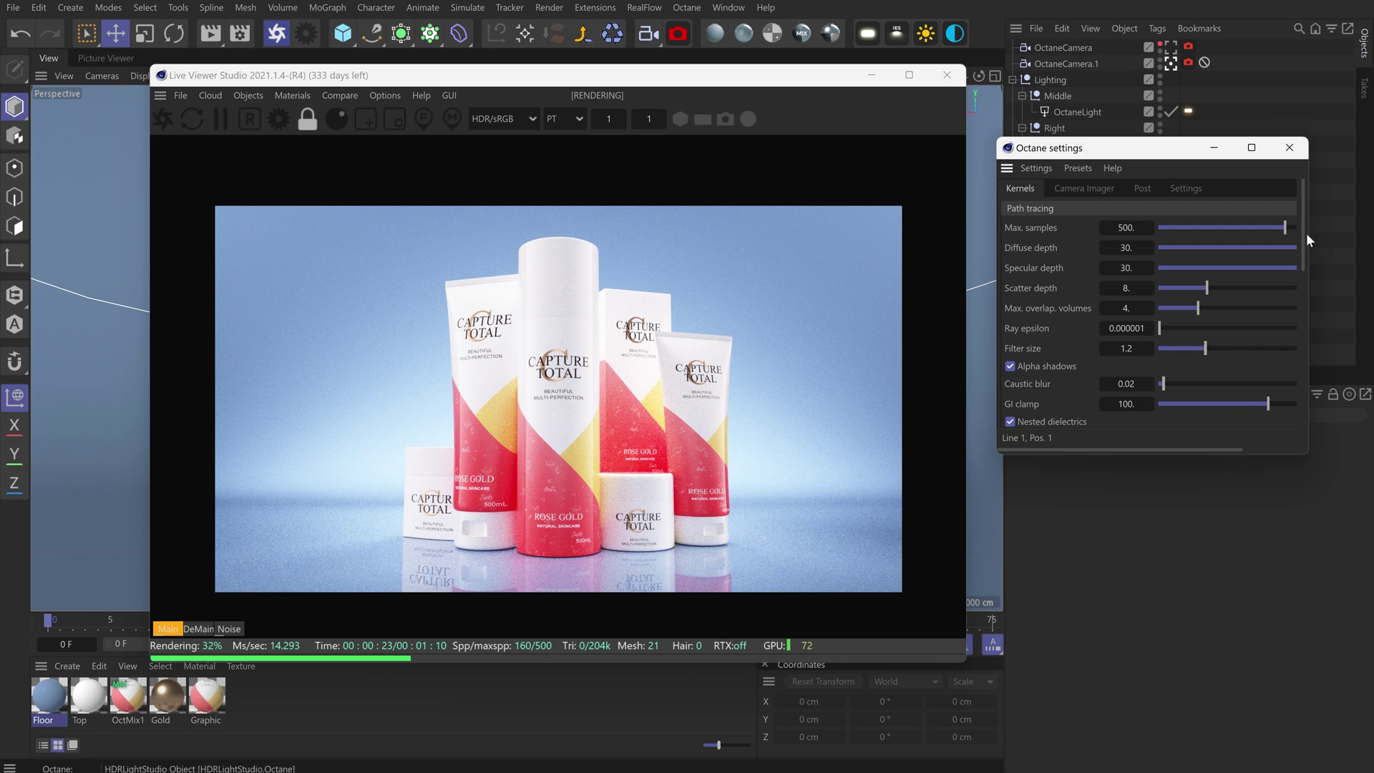
pyautogui.scroll(-2, 1306, 266)
pyautogui.moveTo(1307, 266)
pyautogui.mouseDown()
pyautogui.moveTo(1303, 413)
pyautogui.moveTo(1317, 259)
pyautogui.mouseUp()
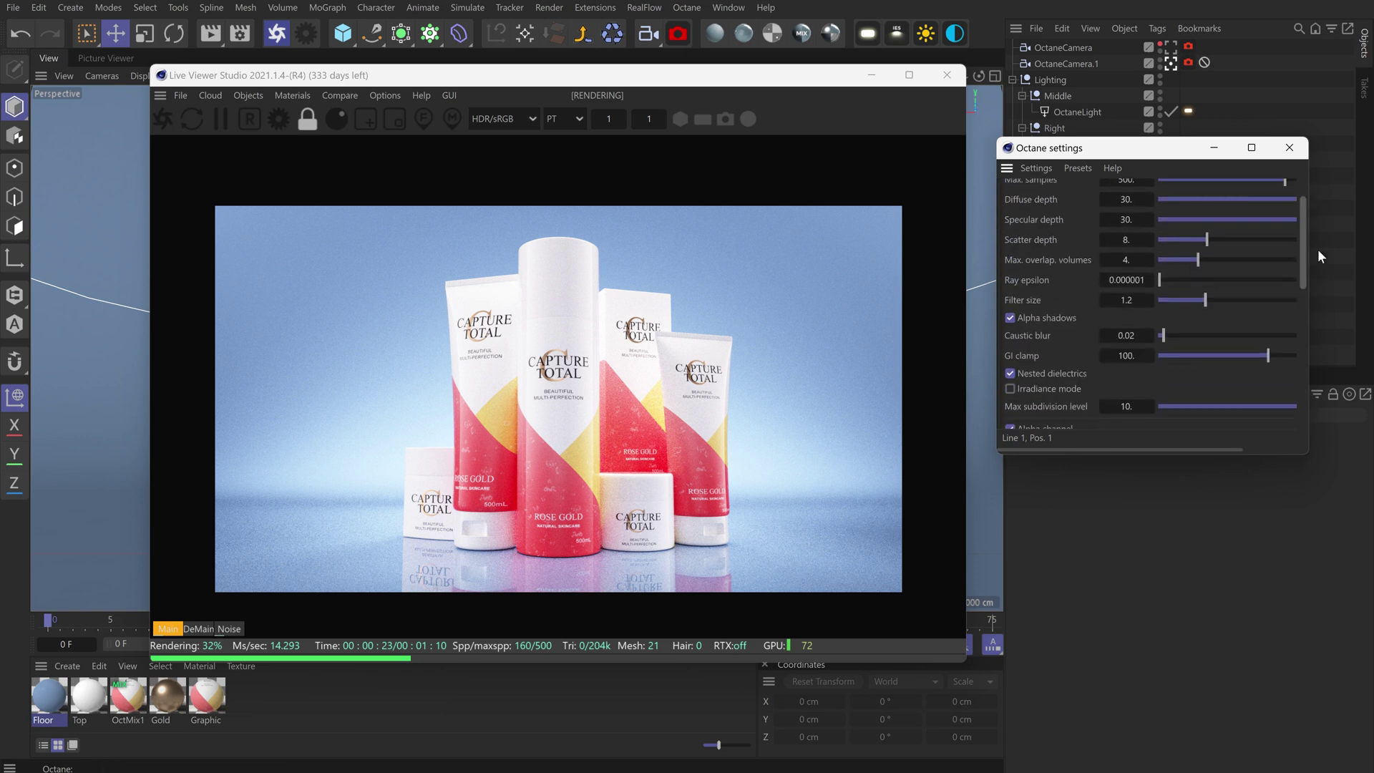
pyautogui.click(1093, 187)
# Enter gamma 2.2 and exposure 1, then drag gamma down to about 1.09
pyautogui.doubleClick(1131, 322)
pyautogui.write('2.3')
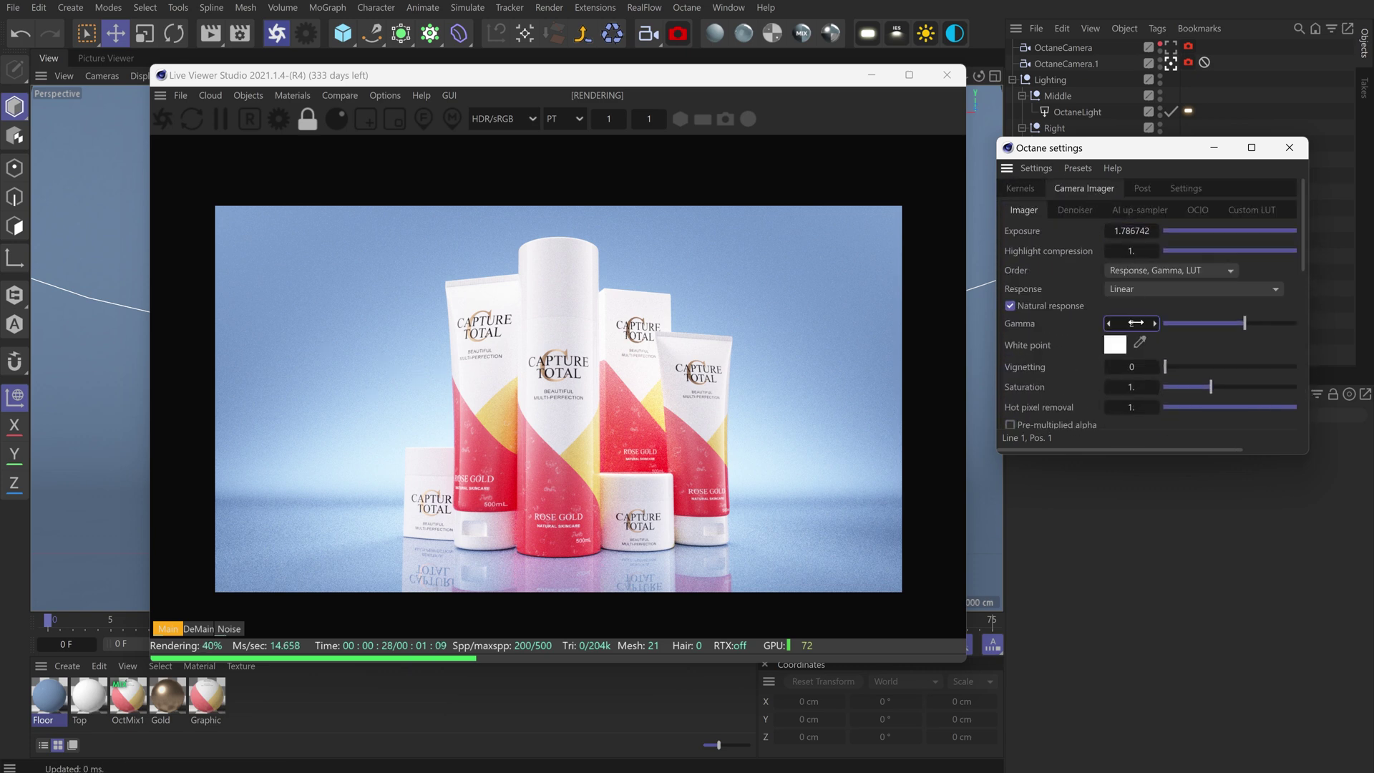
pyautogui.press('BackSpace')
pyautogui.write('2.2')
pyautogui.press('Tab')
pyautogui.write('1')
pyautogui.press('Tab')
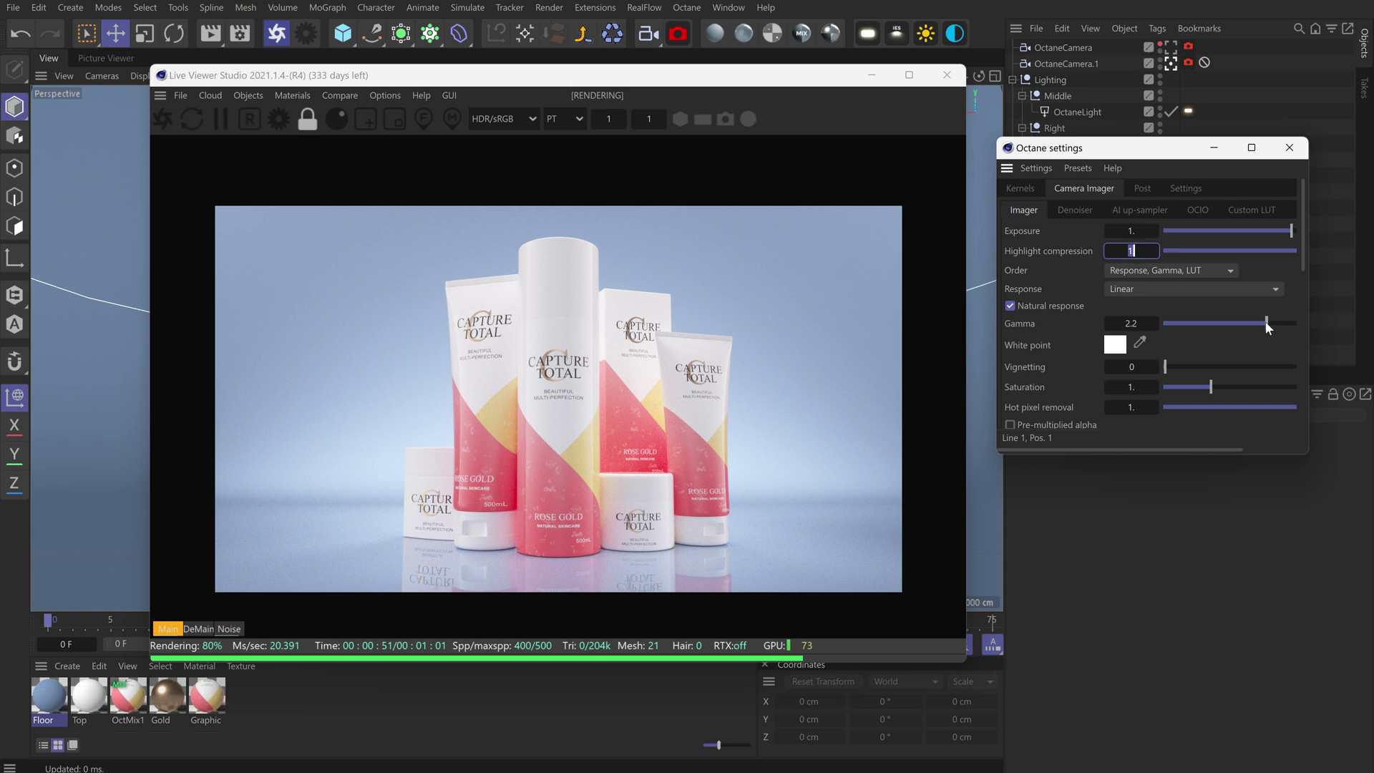
pyautogui.moveTo(1264, 321); pyautogui.dragTo(1241, 322)
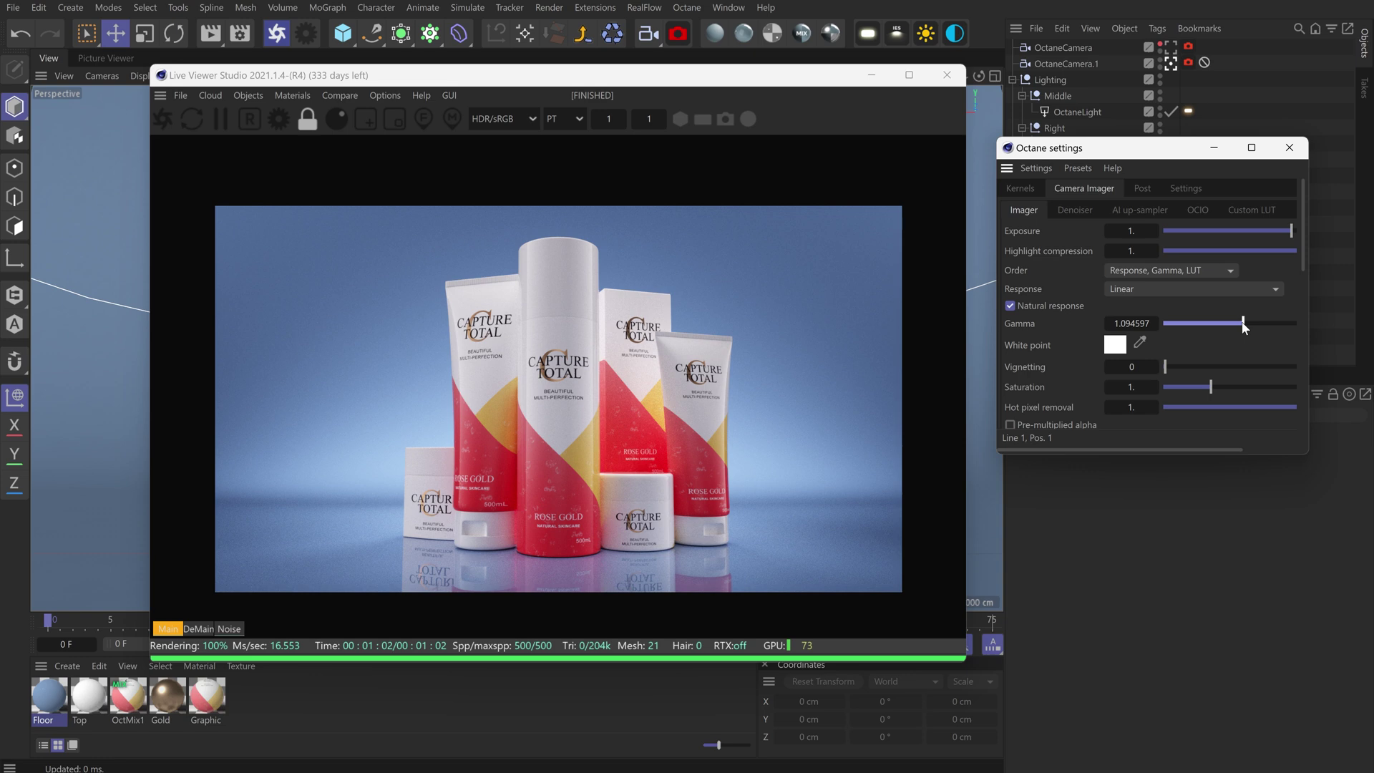
# Raise the Octane imager exposure to about 1.81, testing highlight compression at 0 before restoring it to 1
pyautogui.moveTo(1084, 151); pyautogui.dragTo(966, 137)
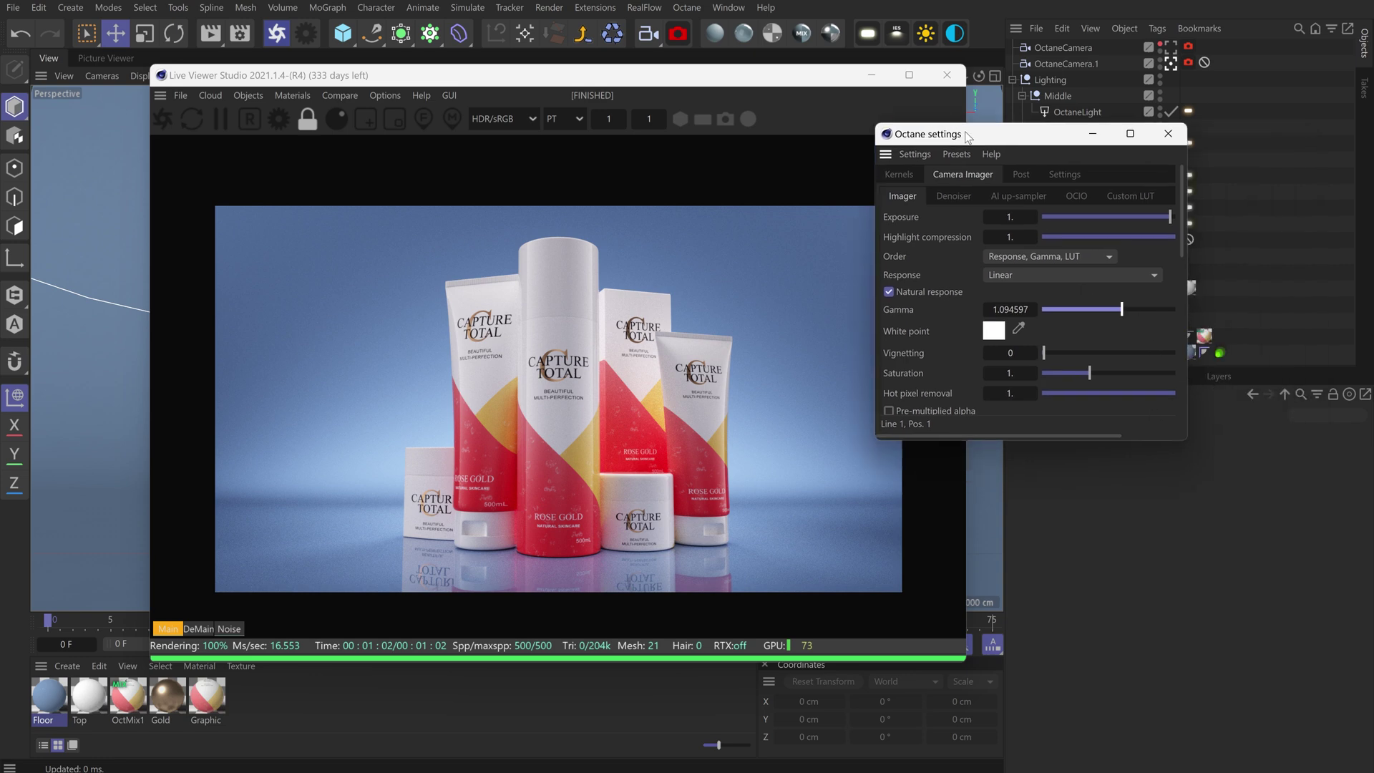
pyautogui.moveTo(1187, 439); pyautogui.dragTo(1329, 520)
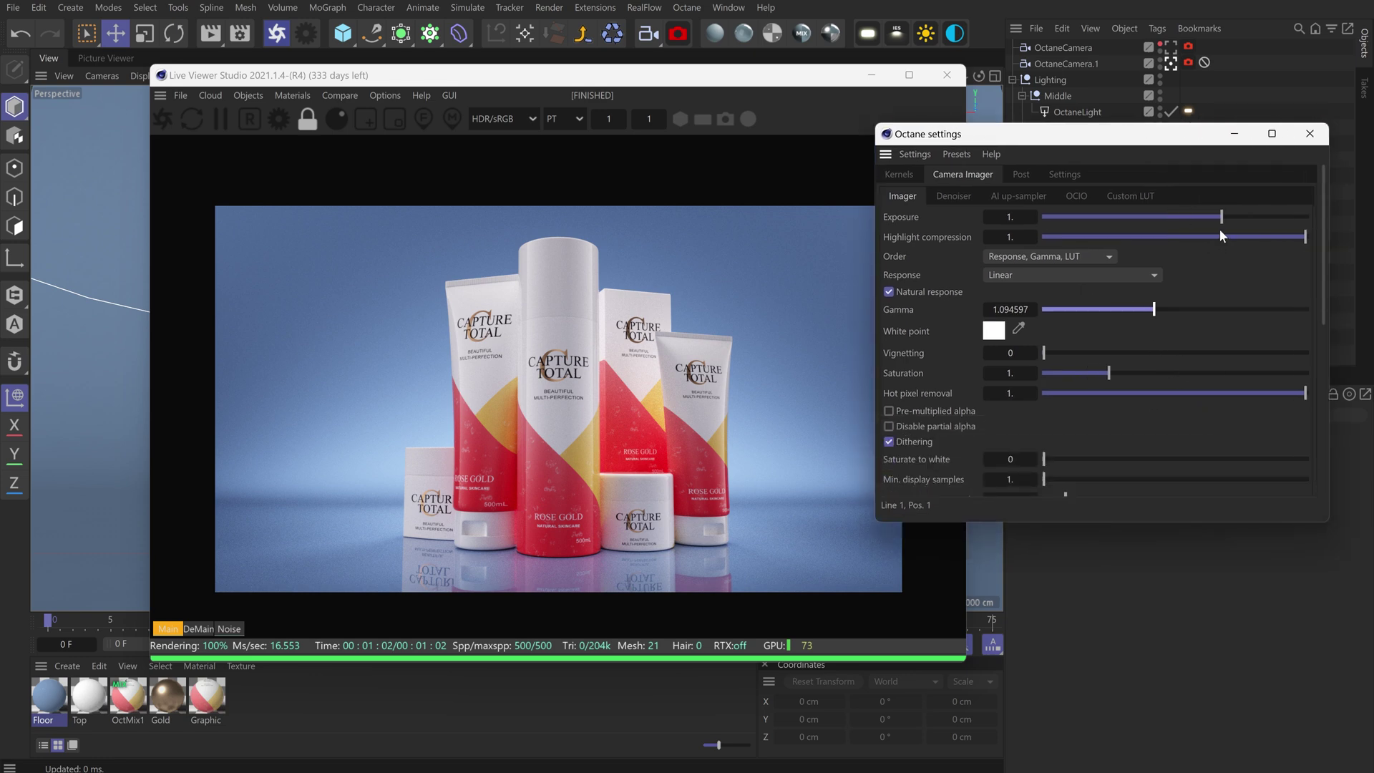
pyautogui.moveTo(1222, 221); pyautogui.dragTo(1233, 220)
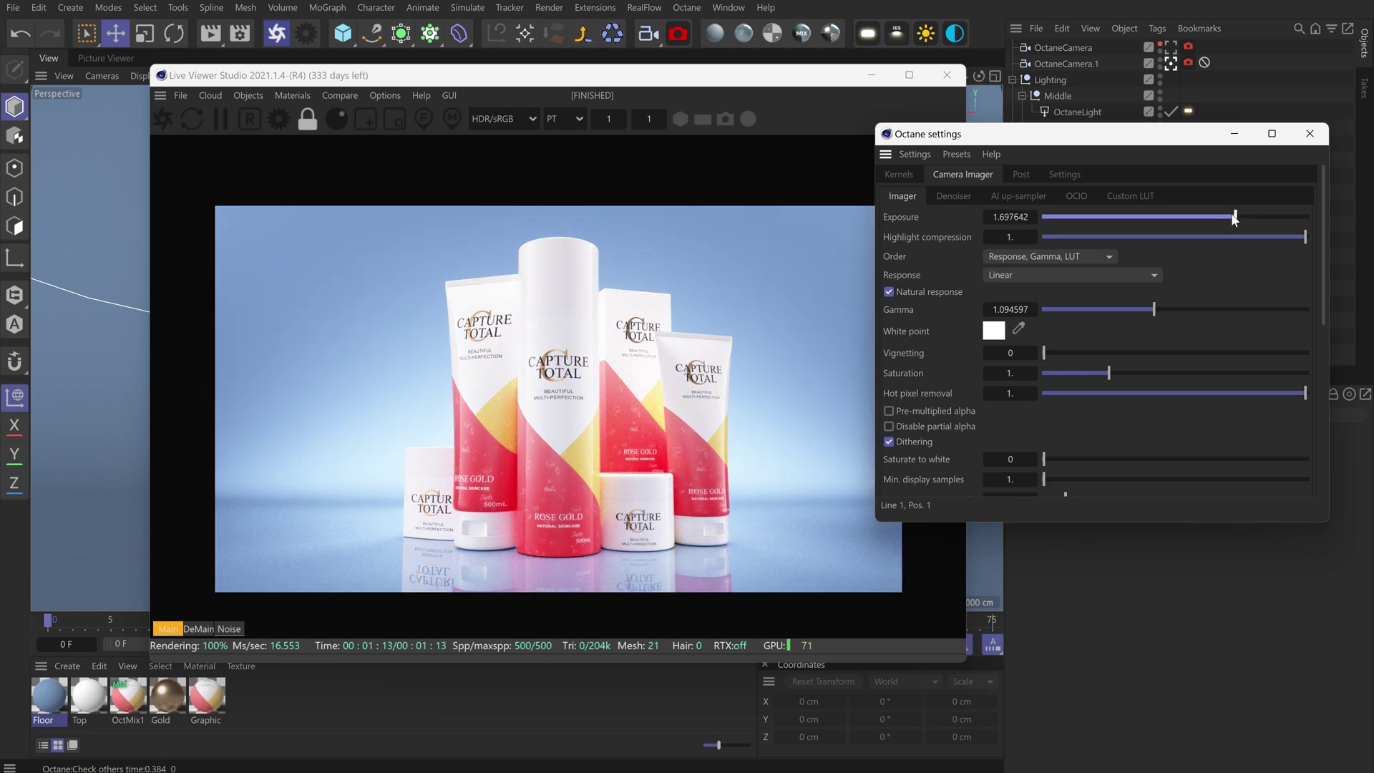
pyautogui.moveTo(1235, 218); pyautogui.dragTo(1238, 219)
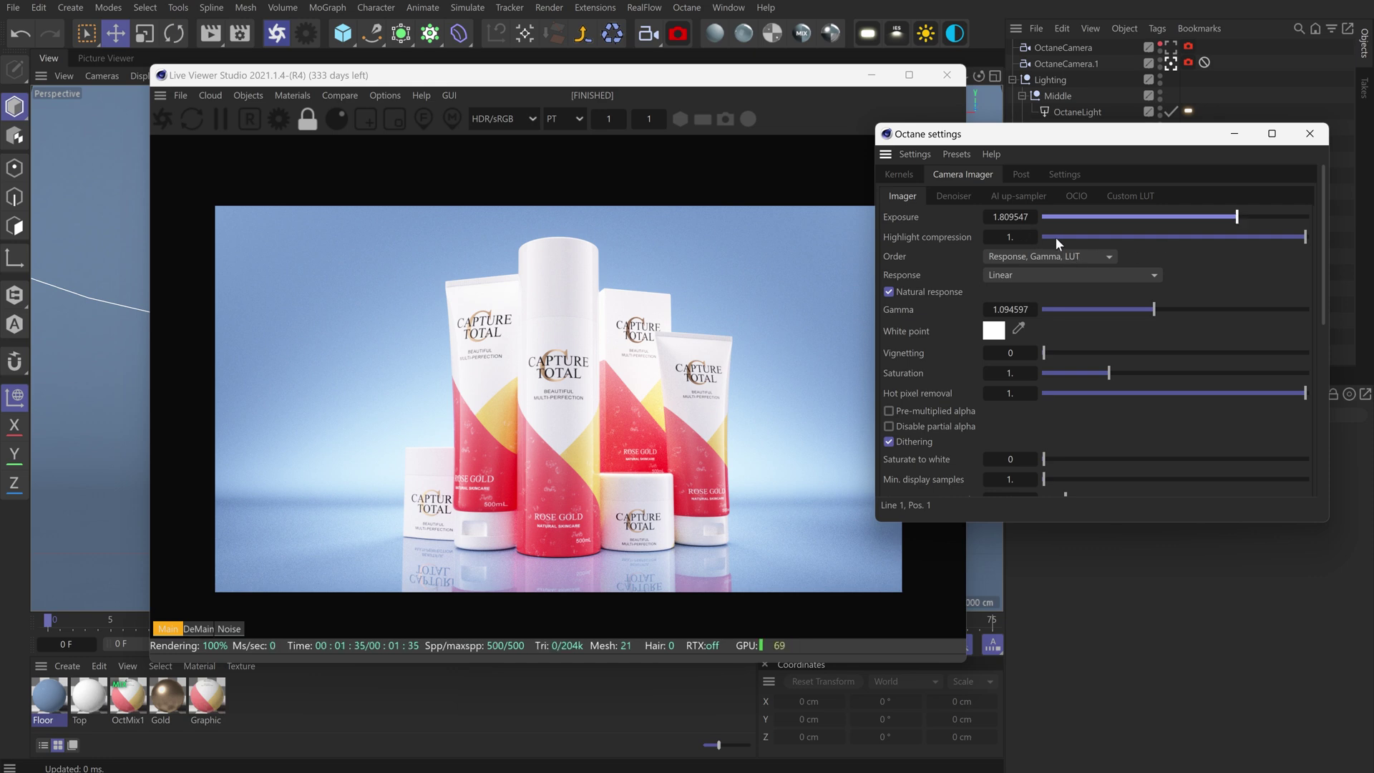
pyautogui.moveTo(1059, 237); pyautogui.dragTo(1022, 235)
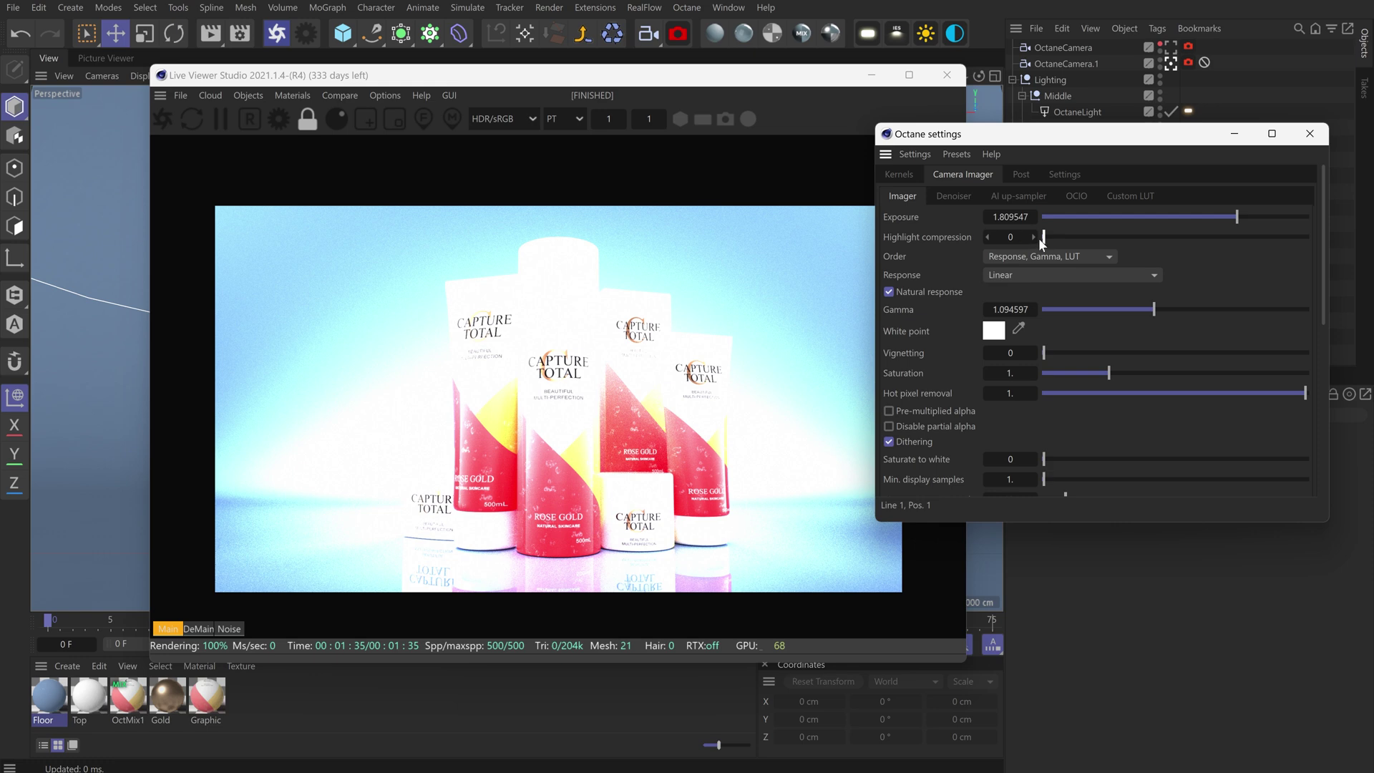
pyautogui.moveTo(1044, 237); pyautogui.dragTo(1328, 244)
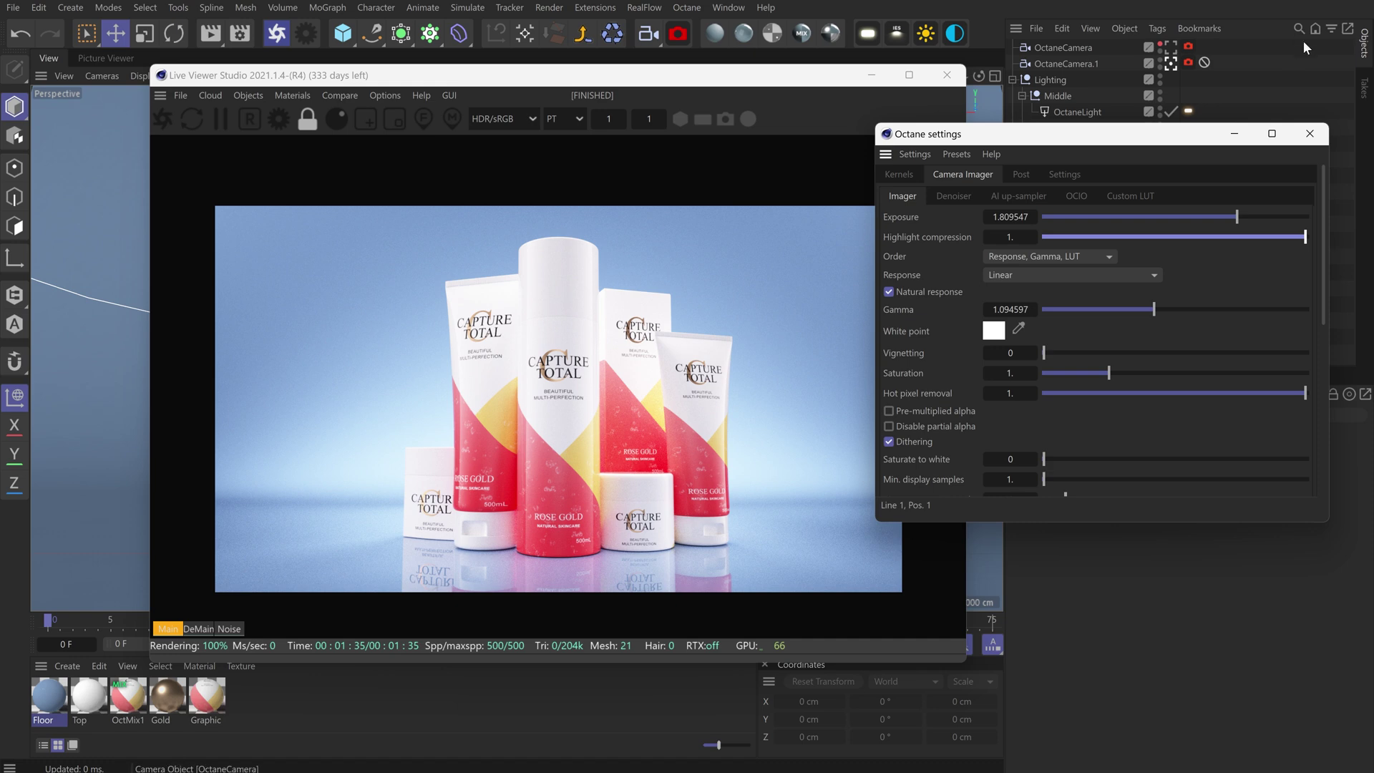
# Close the Octane Settings window to leave the render in view
pyautogui.click(1310, 133)
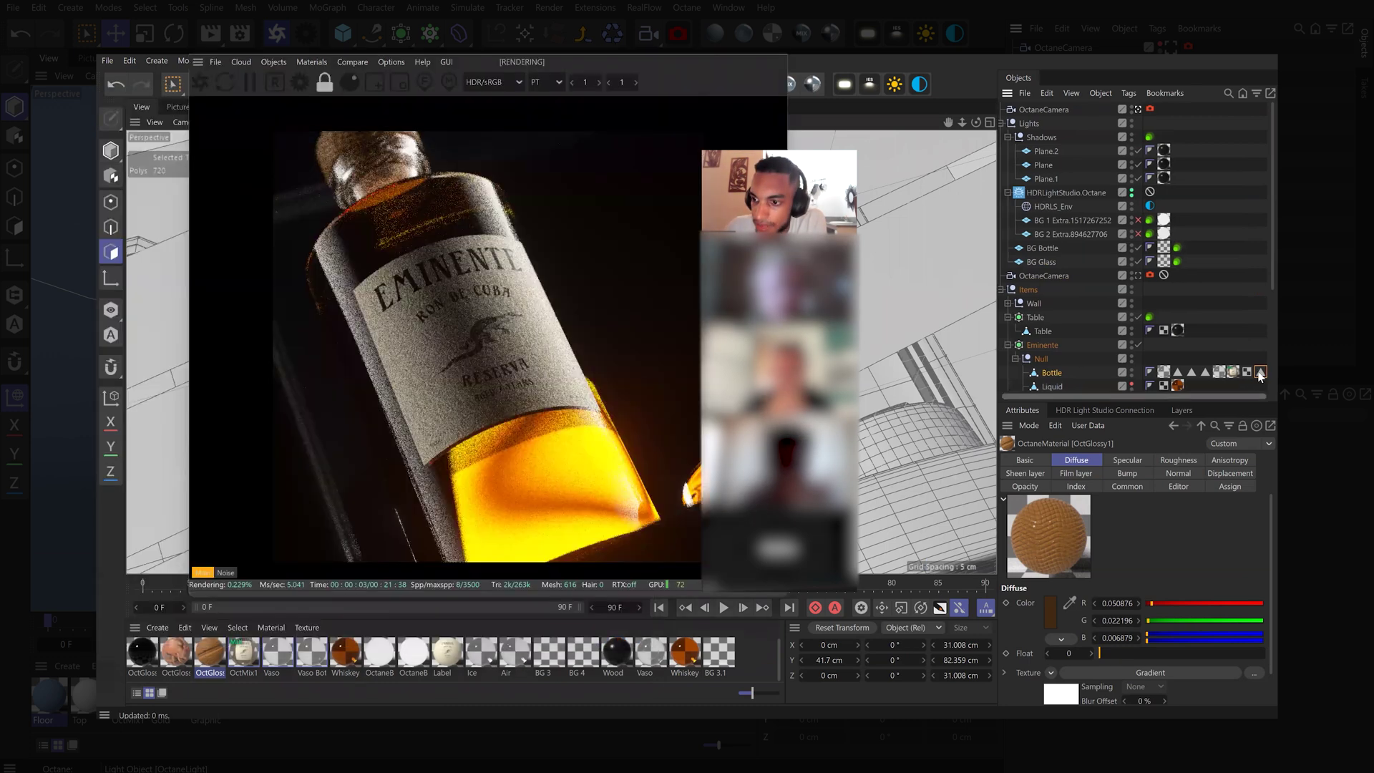
pyautogui.click(1247, 373)
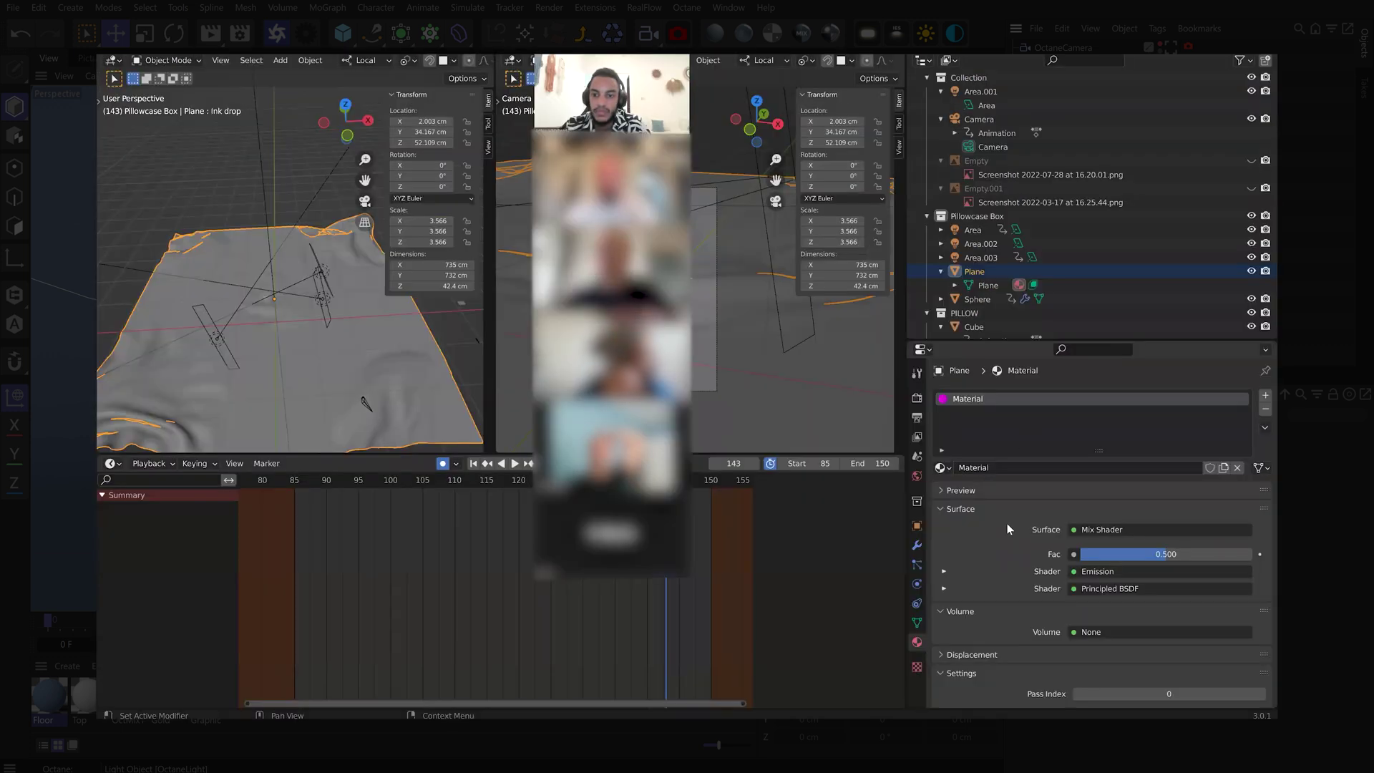
pyautogui.scroll(-1, 1007, 522)
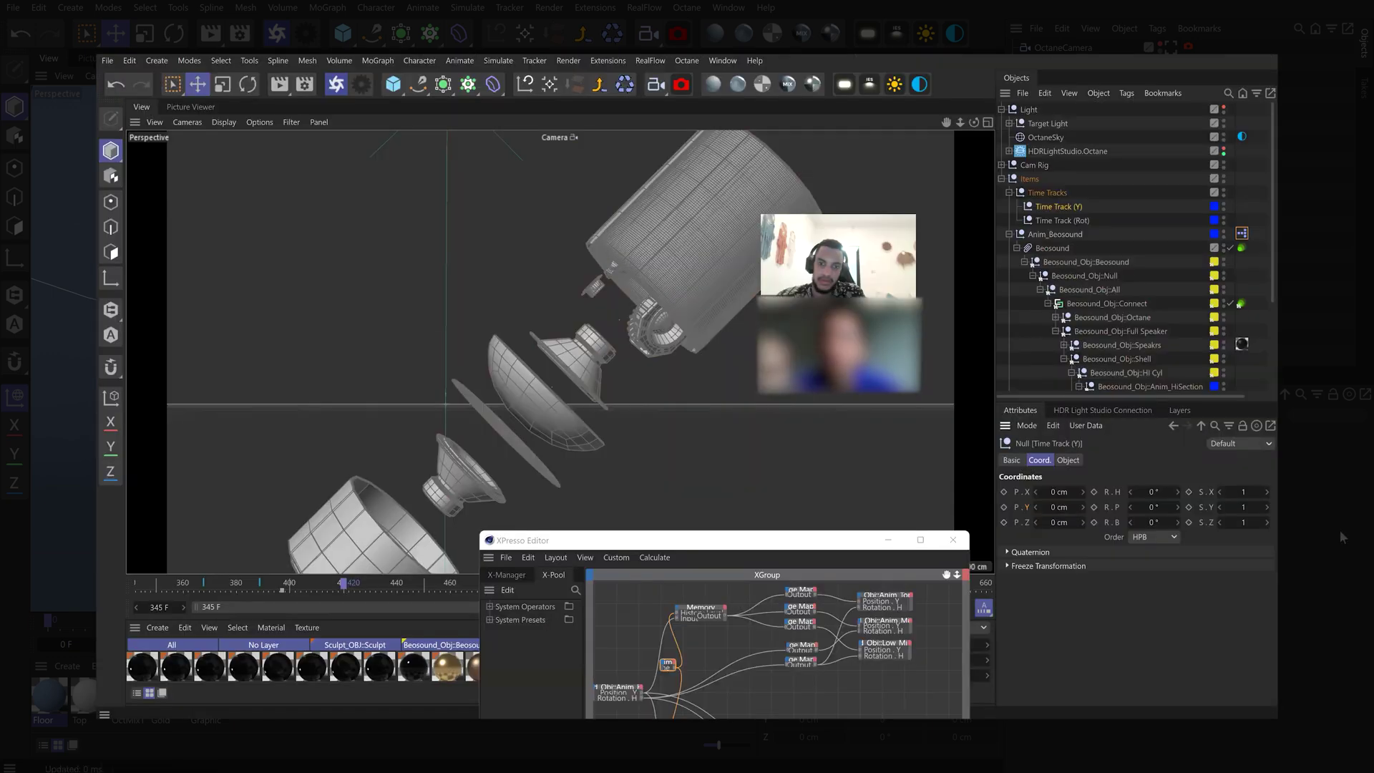
pyautogui.moveTo(1059, 506); pyautogui.dragTo(1116, 506)
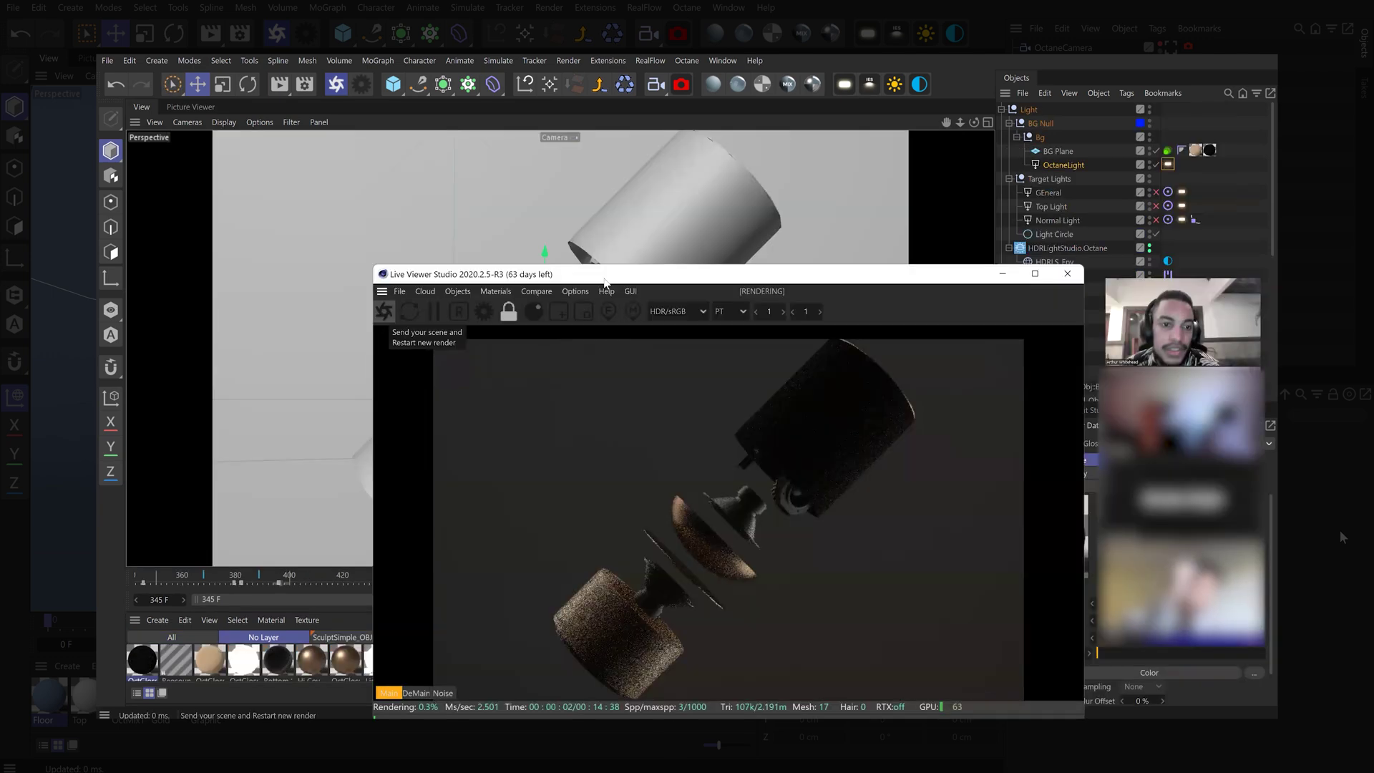
pyautogui.moveTo(599, 275); pyautogui.dragTo(420, 106)
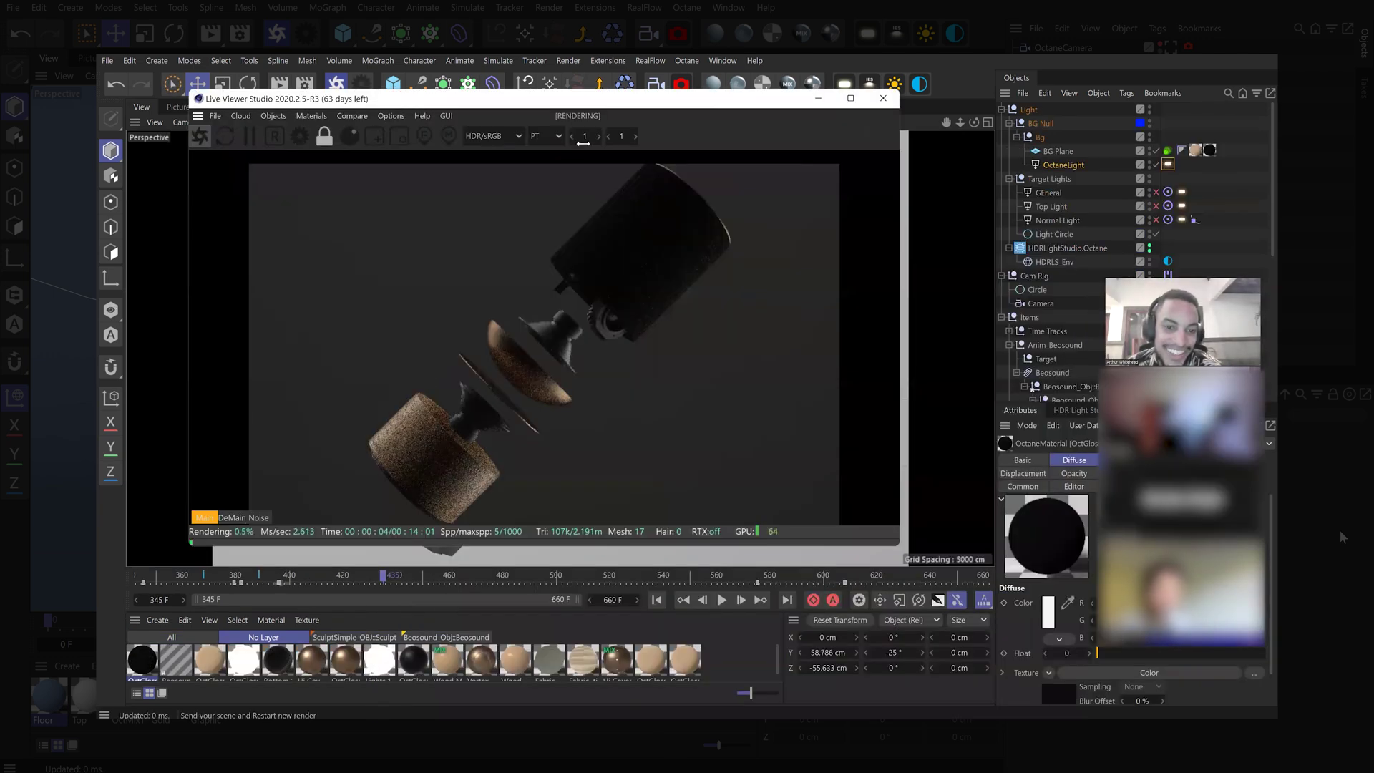